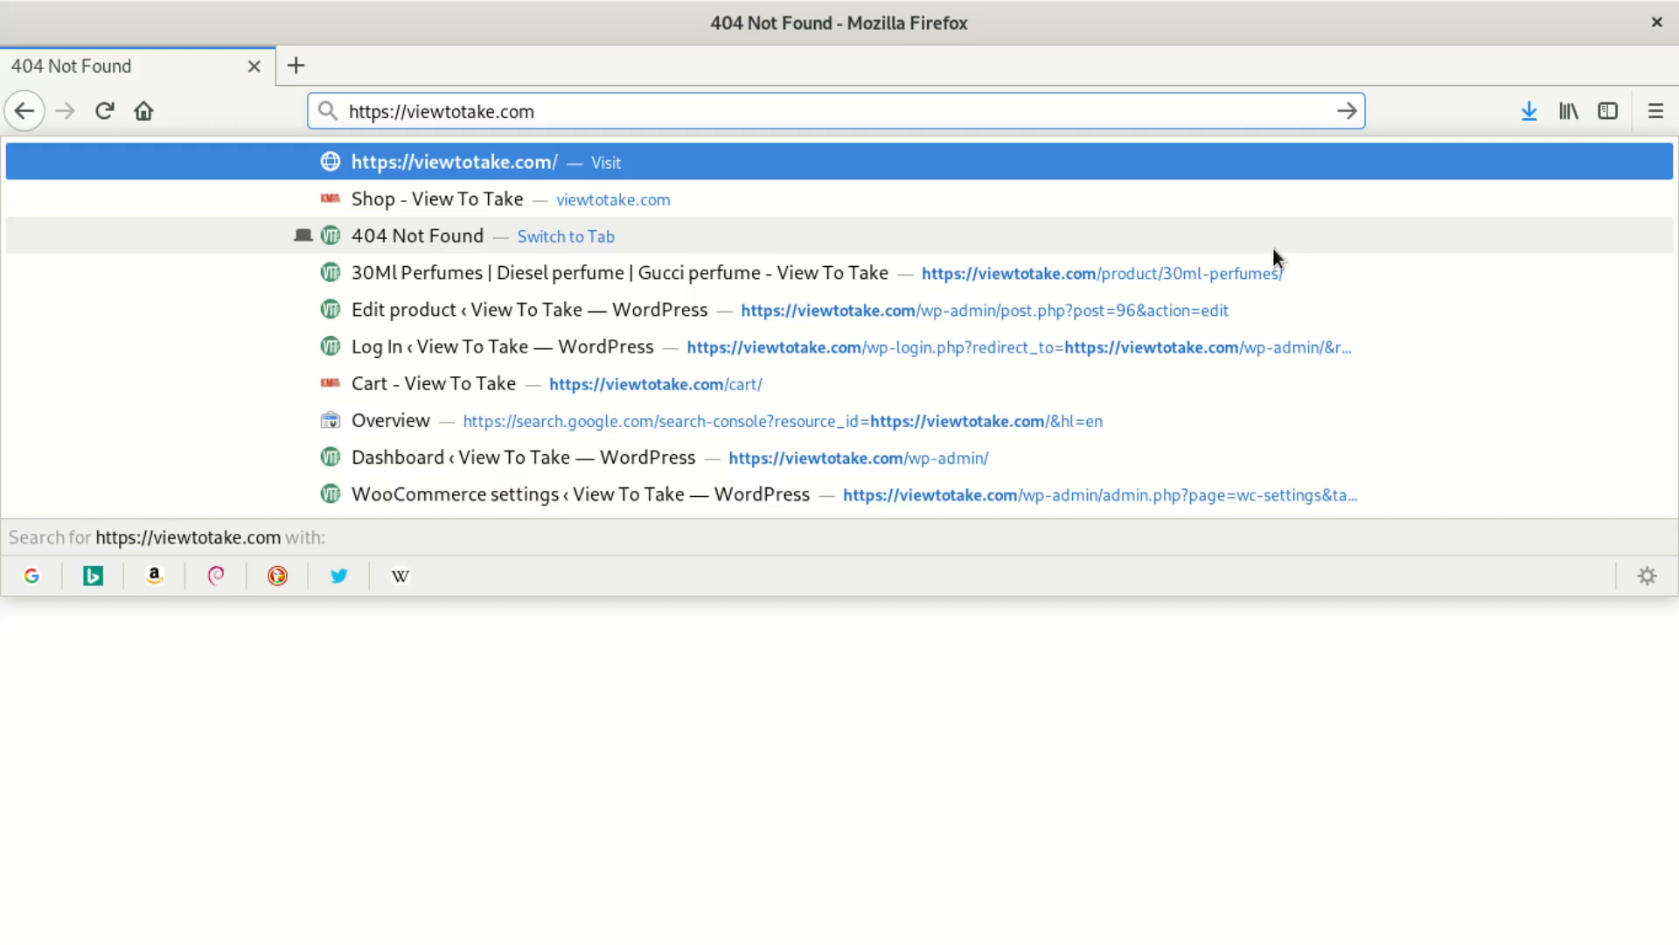
{"action": "left_click", "coordinate": [365, 752]}
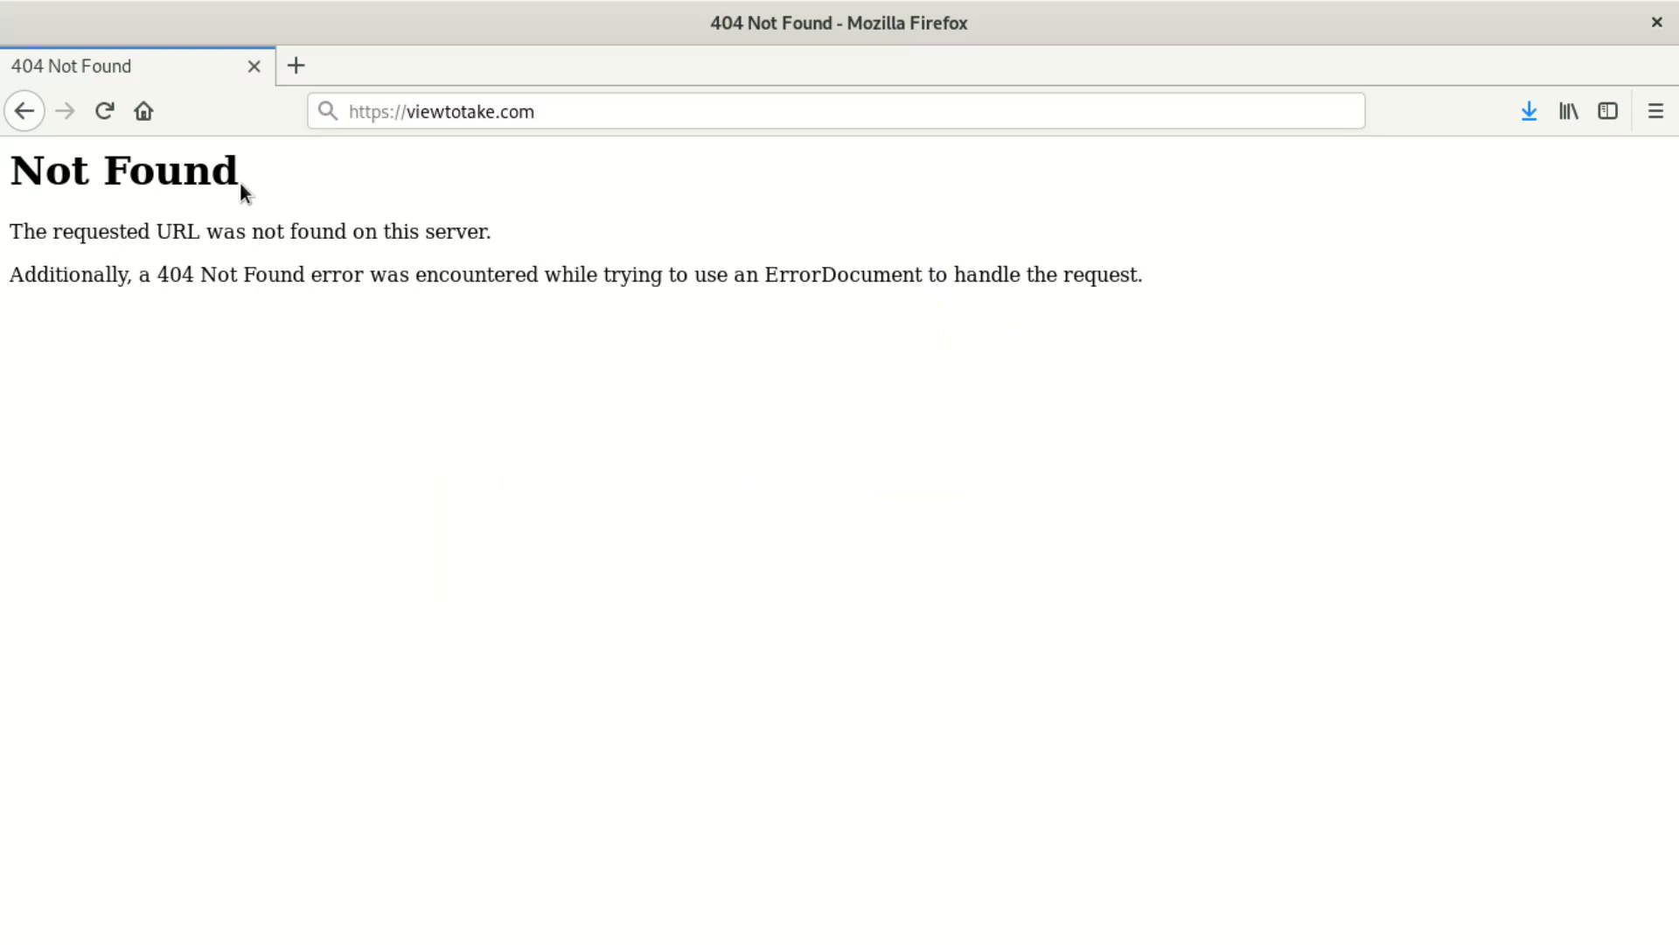
{"action": "left_click", "coordinate": [609, 125]}
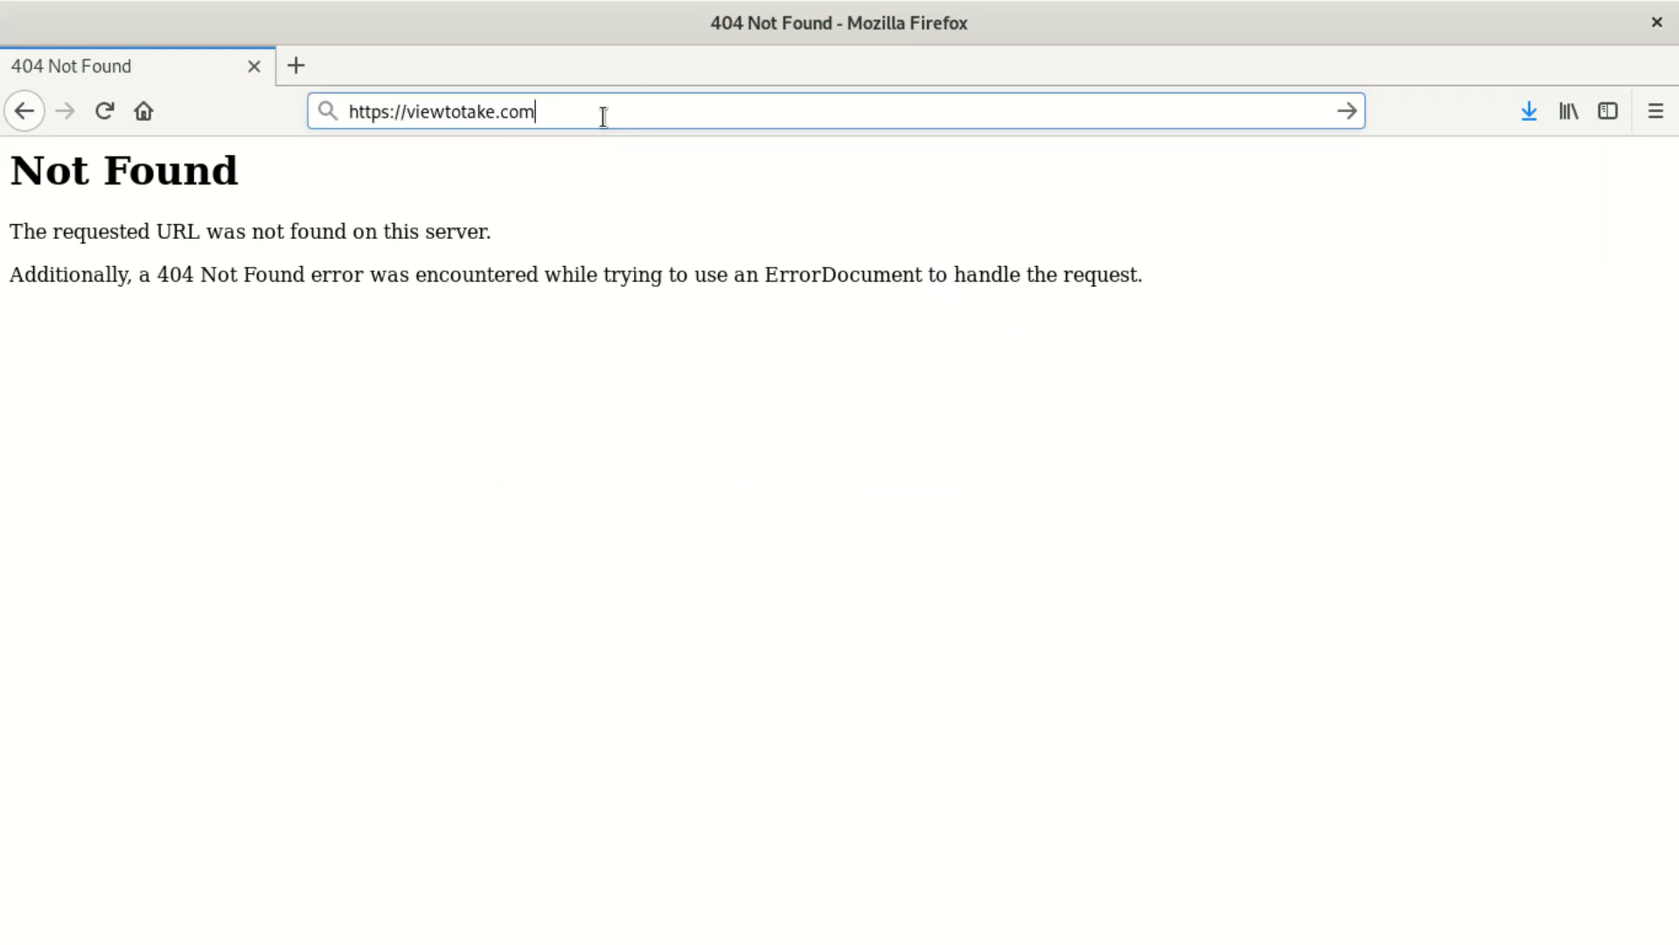
{"action": "key", "text": "ctrl+a"}
{"action": "key", "text": "Return"}
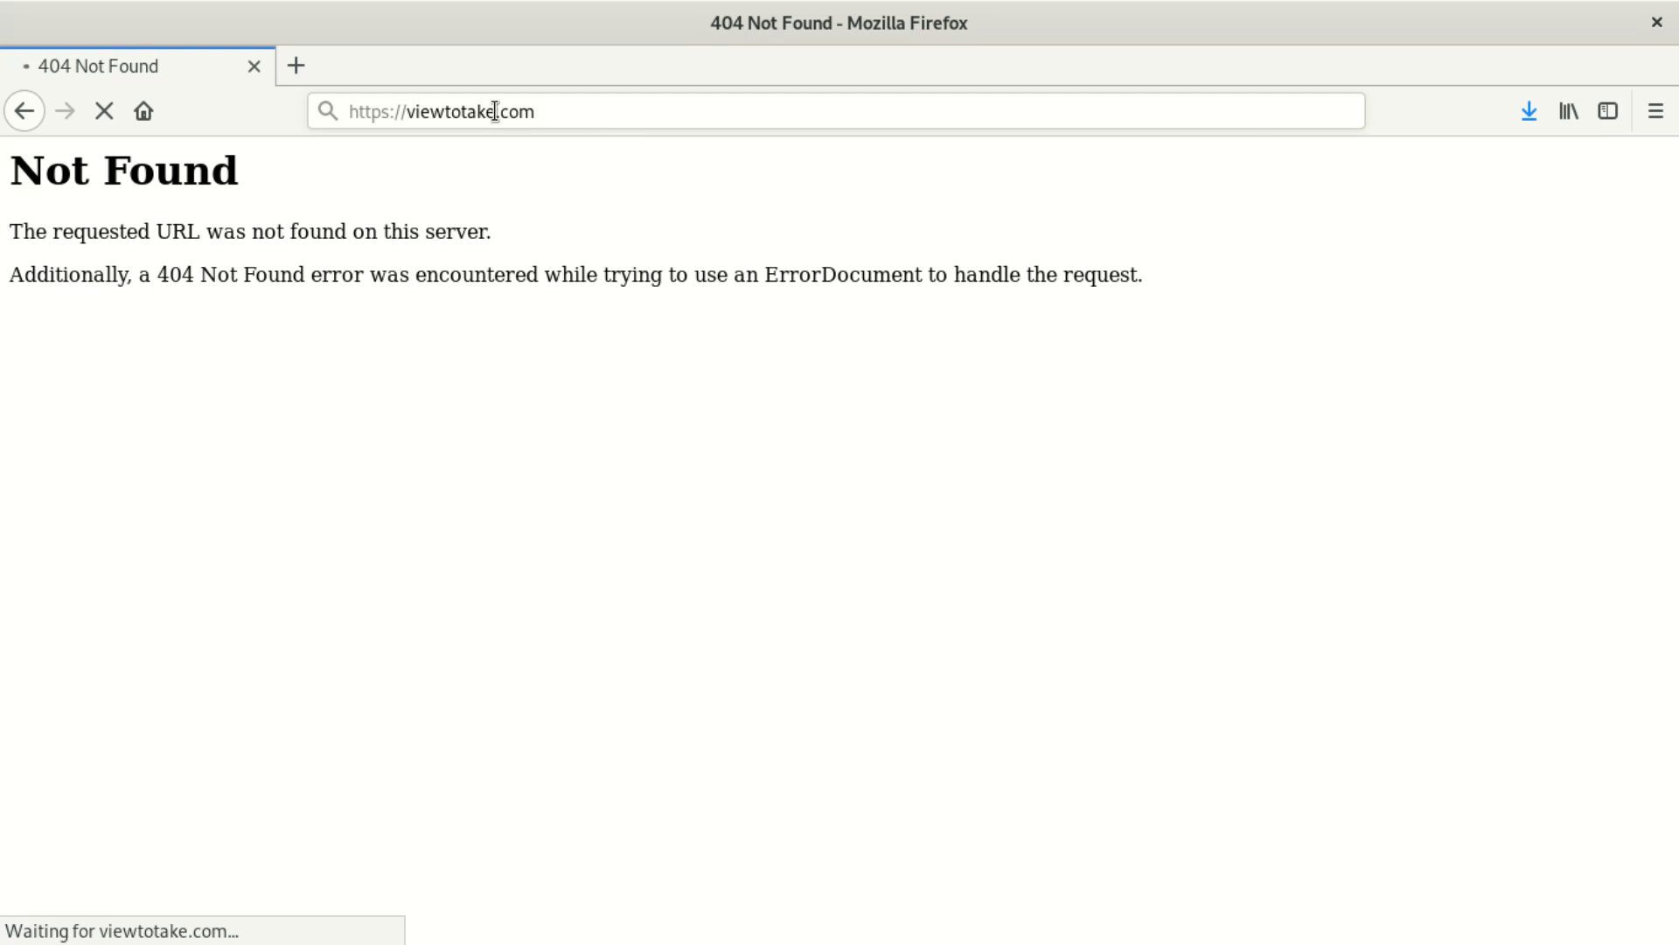
Open viewtotake.com in a second browser tab
{"action": "left_click", "coordinate": [296, 66]}
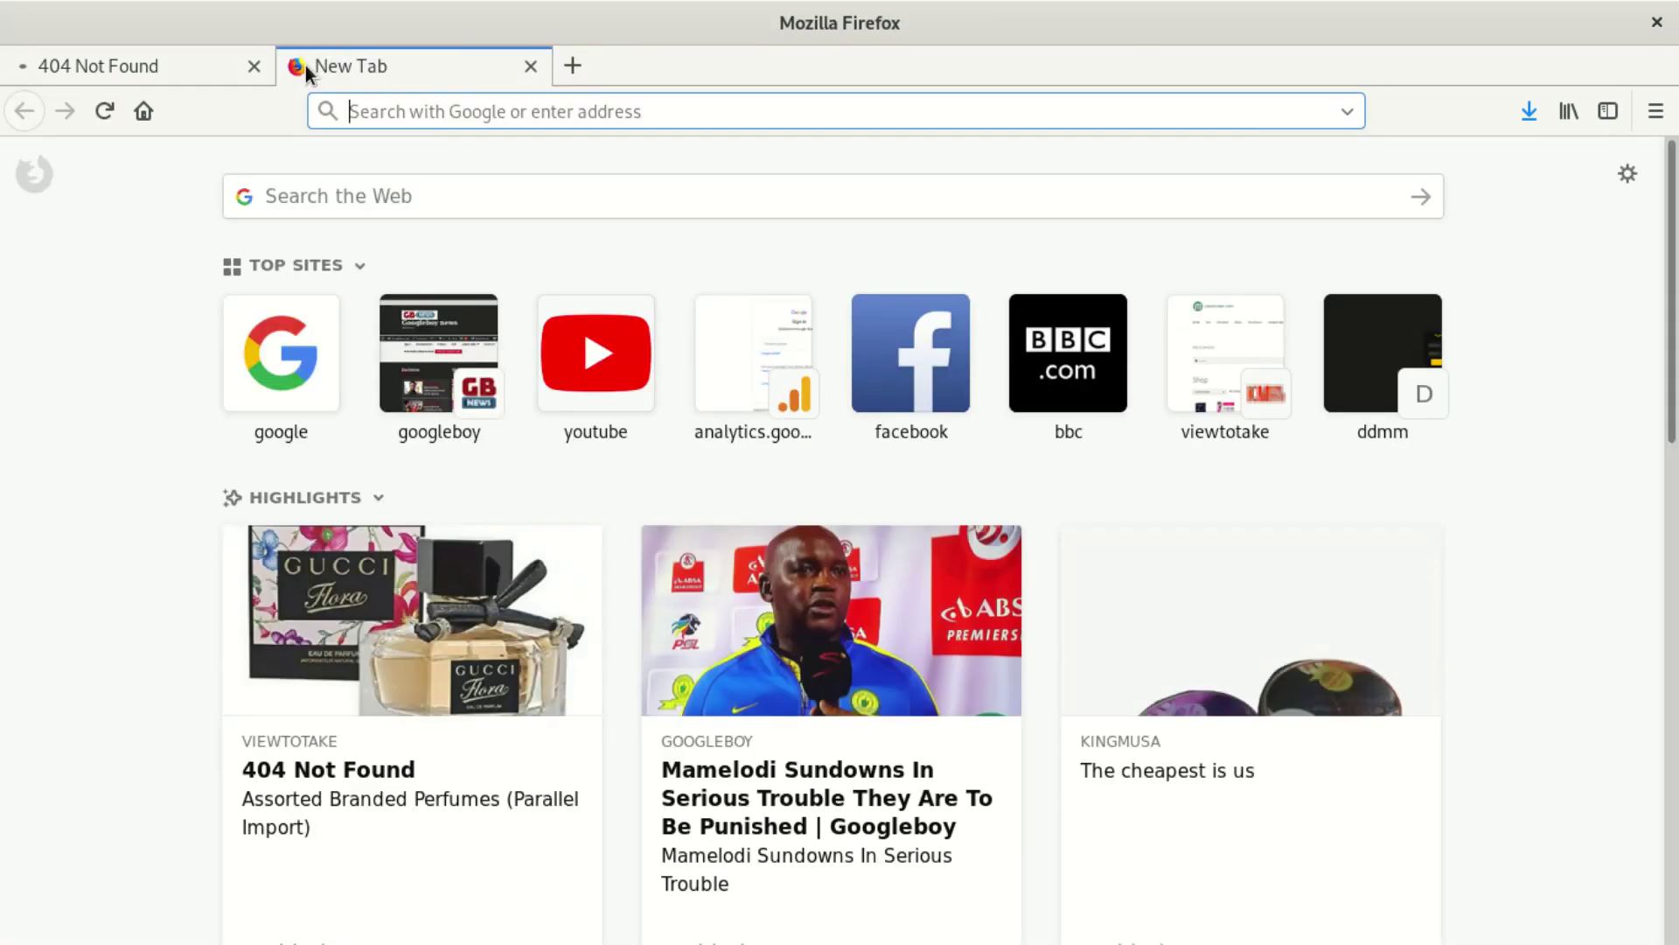
{"action": "type", "text": "viewtotake.com/"}
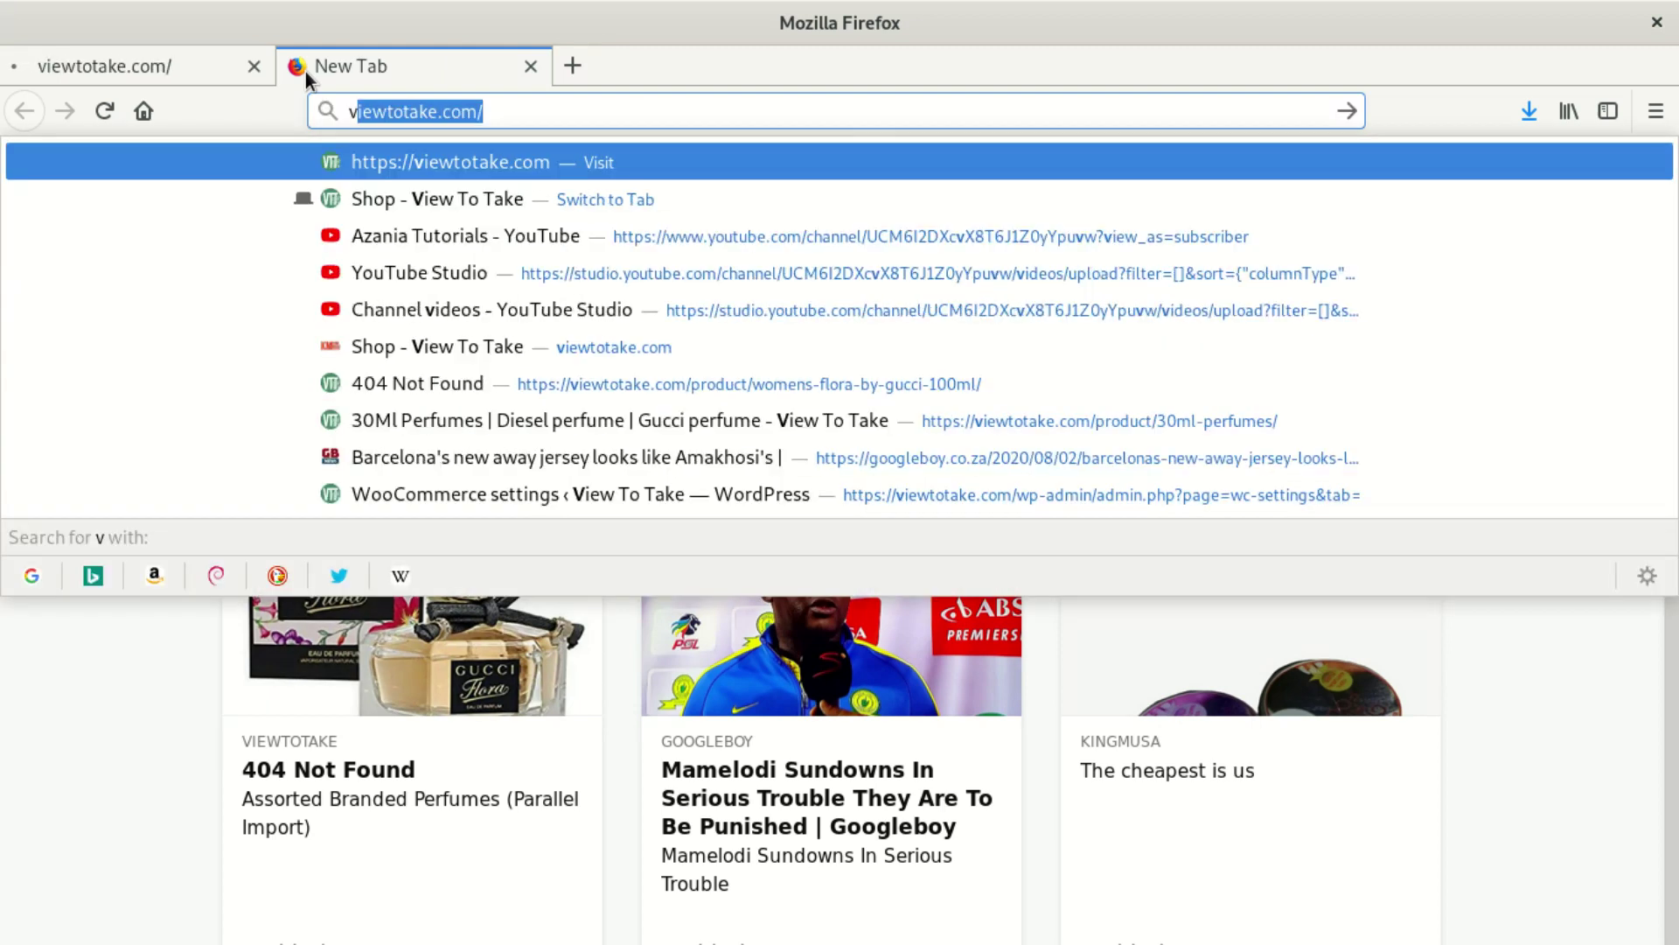
{"action": "key", "text": "Return"}
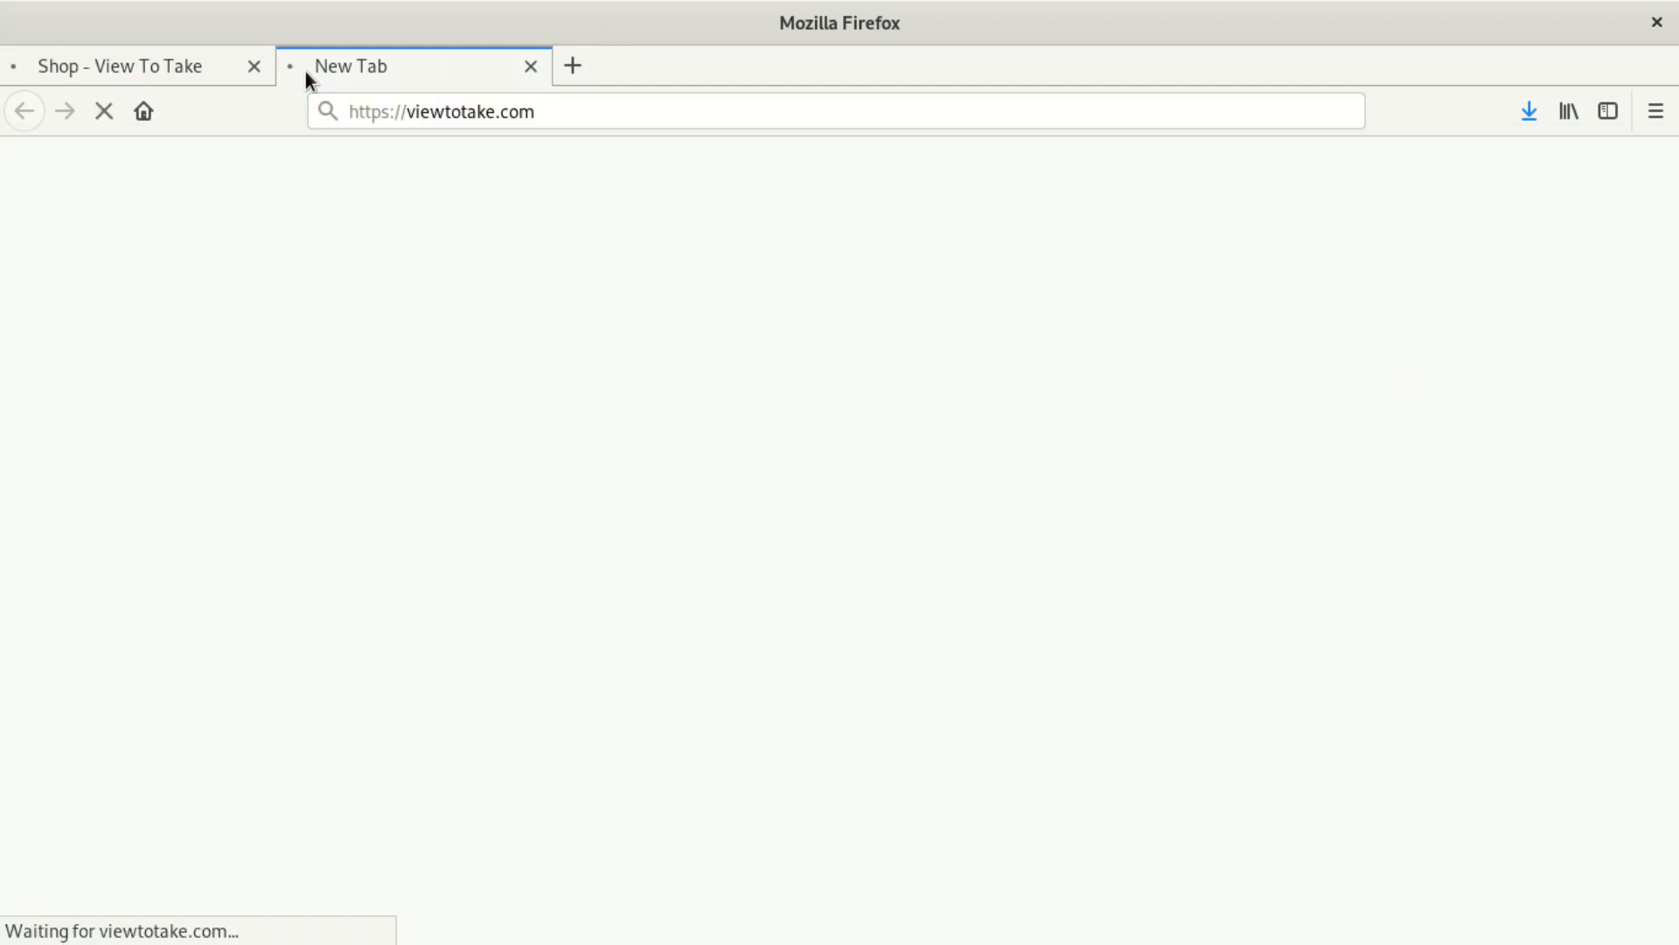
Return to the first shop tab and look through the product listing on the home page
{"action": "left_click", "coordinate": [181, 73]}
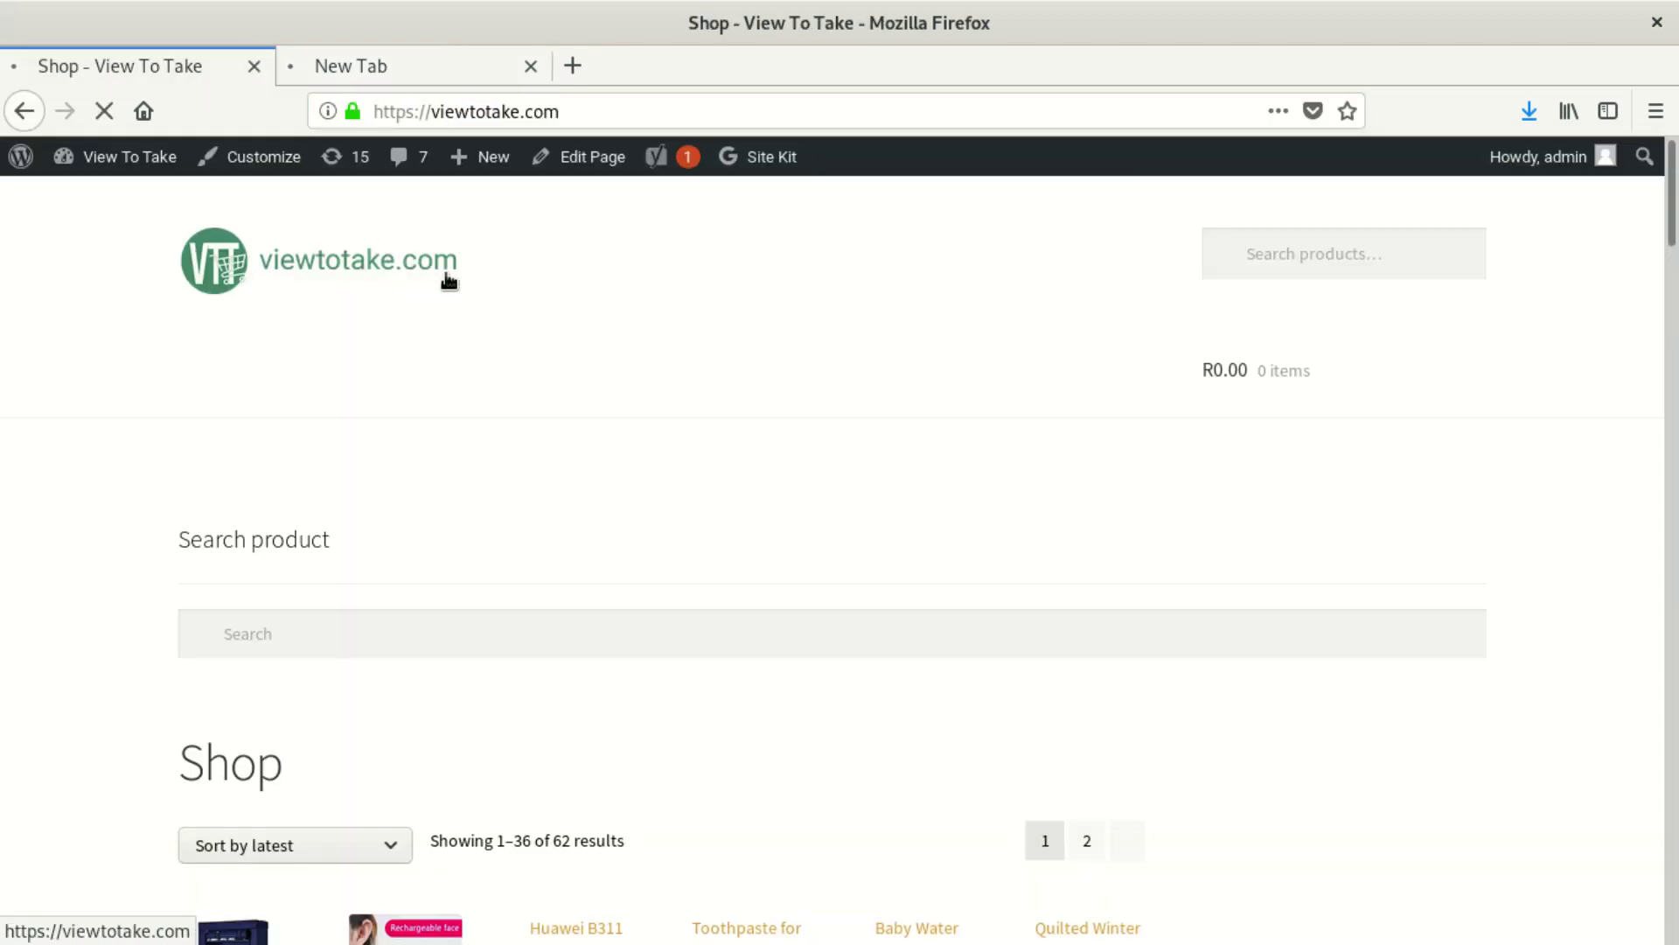
{"action": "scroll", "coordinate": [437, 472], "scroll_direction": "down", "scroll_amount": 10}
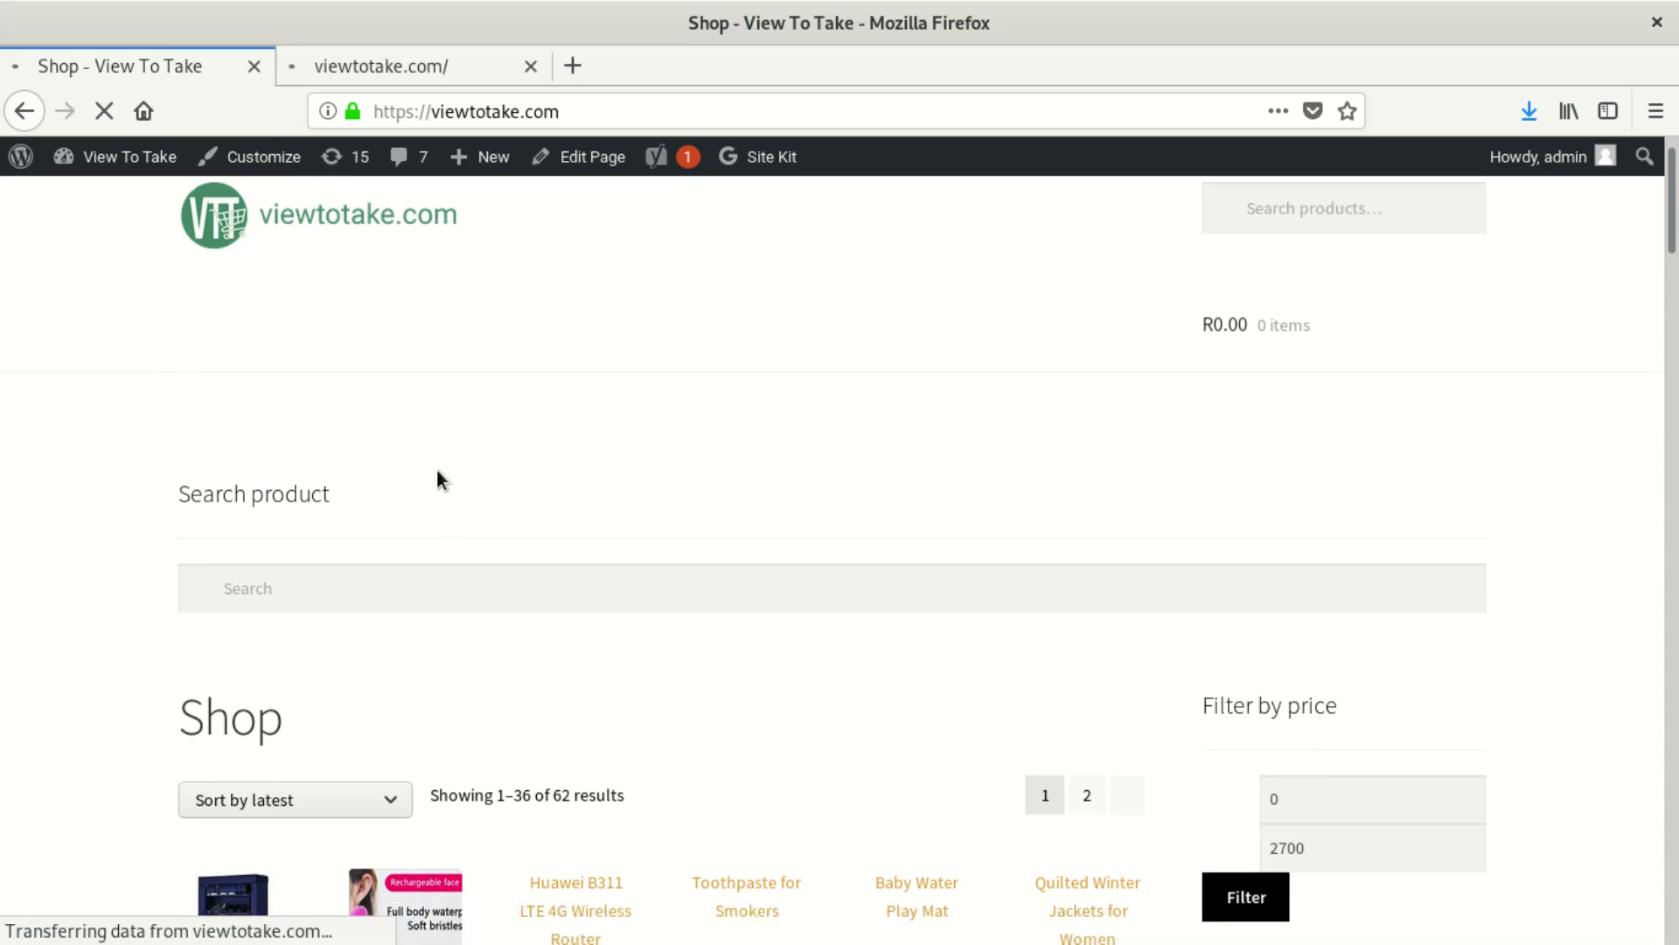
{"action": "scroll", "coordinate": [454, 457], "scroll_direction": "down", "scroll_amount": 10}
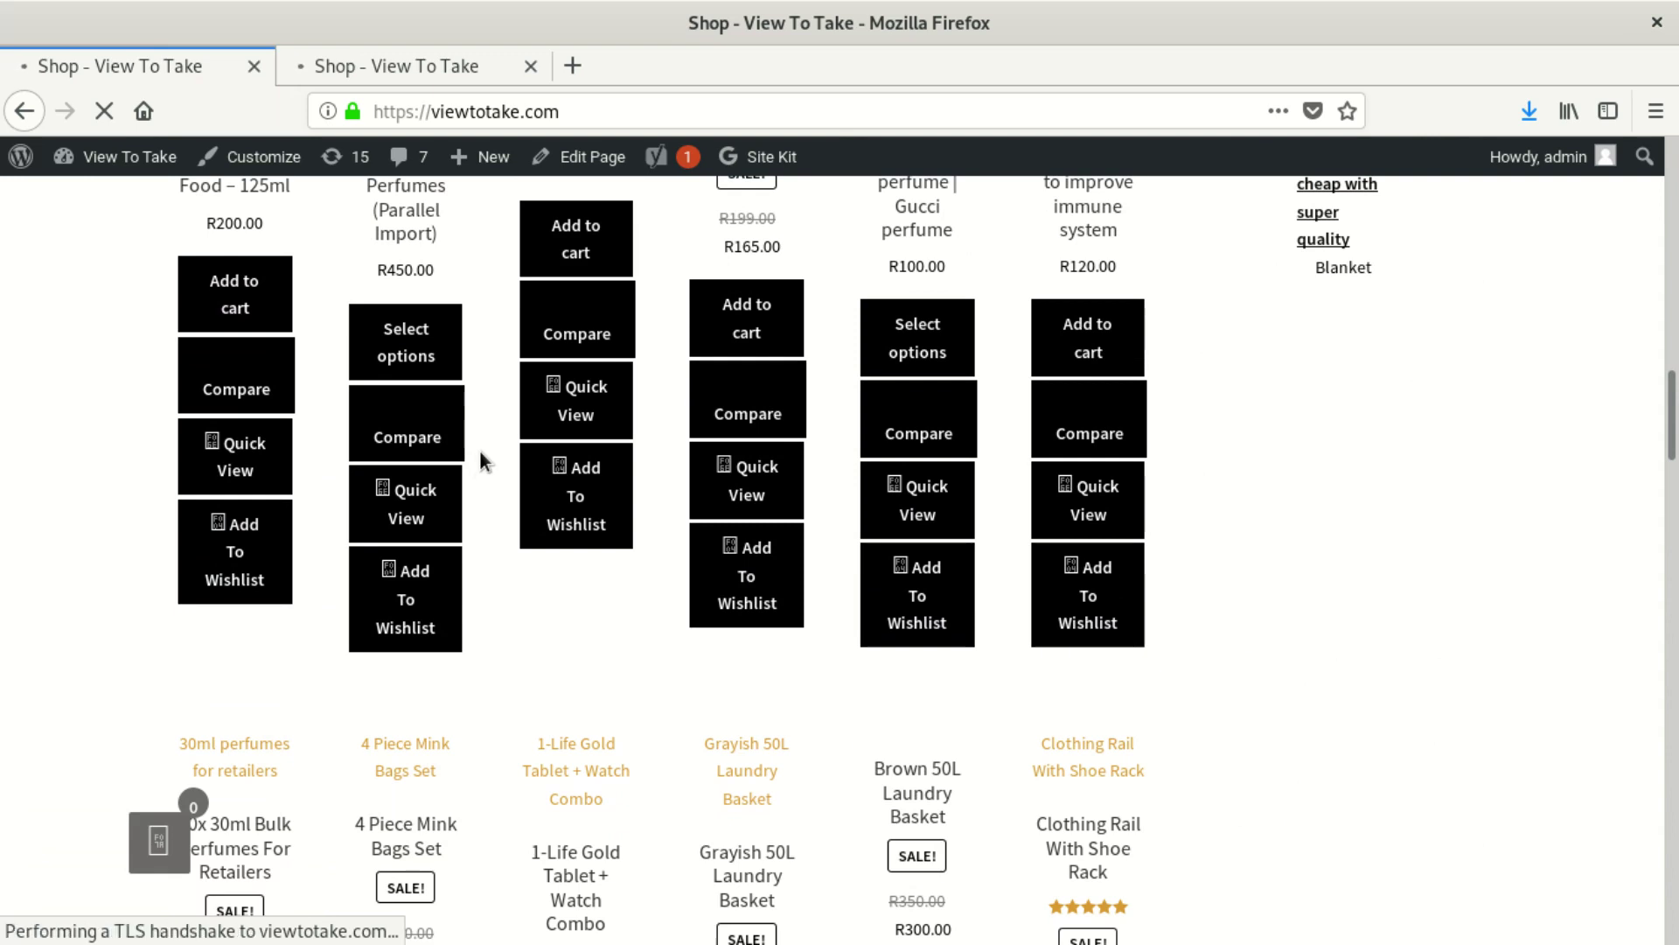
{"action": "scroll", "coordinate": [479, 450], "scroll_direction": "down", "scroll_amount": 8}
{"action": "scroll", "coordinate": [500, 620], "scroll_direction": "down", "scroll_amount": 3}
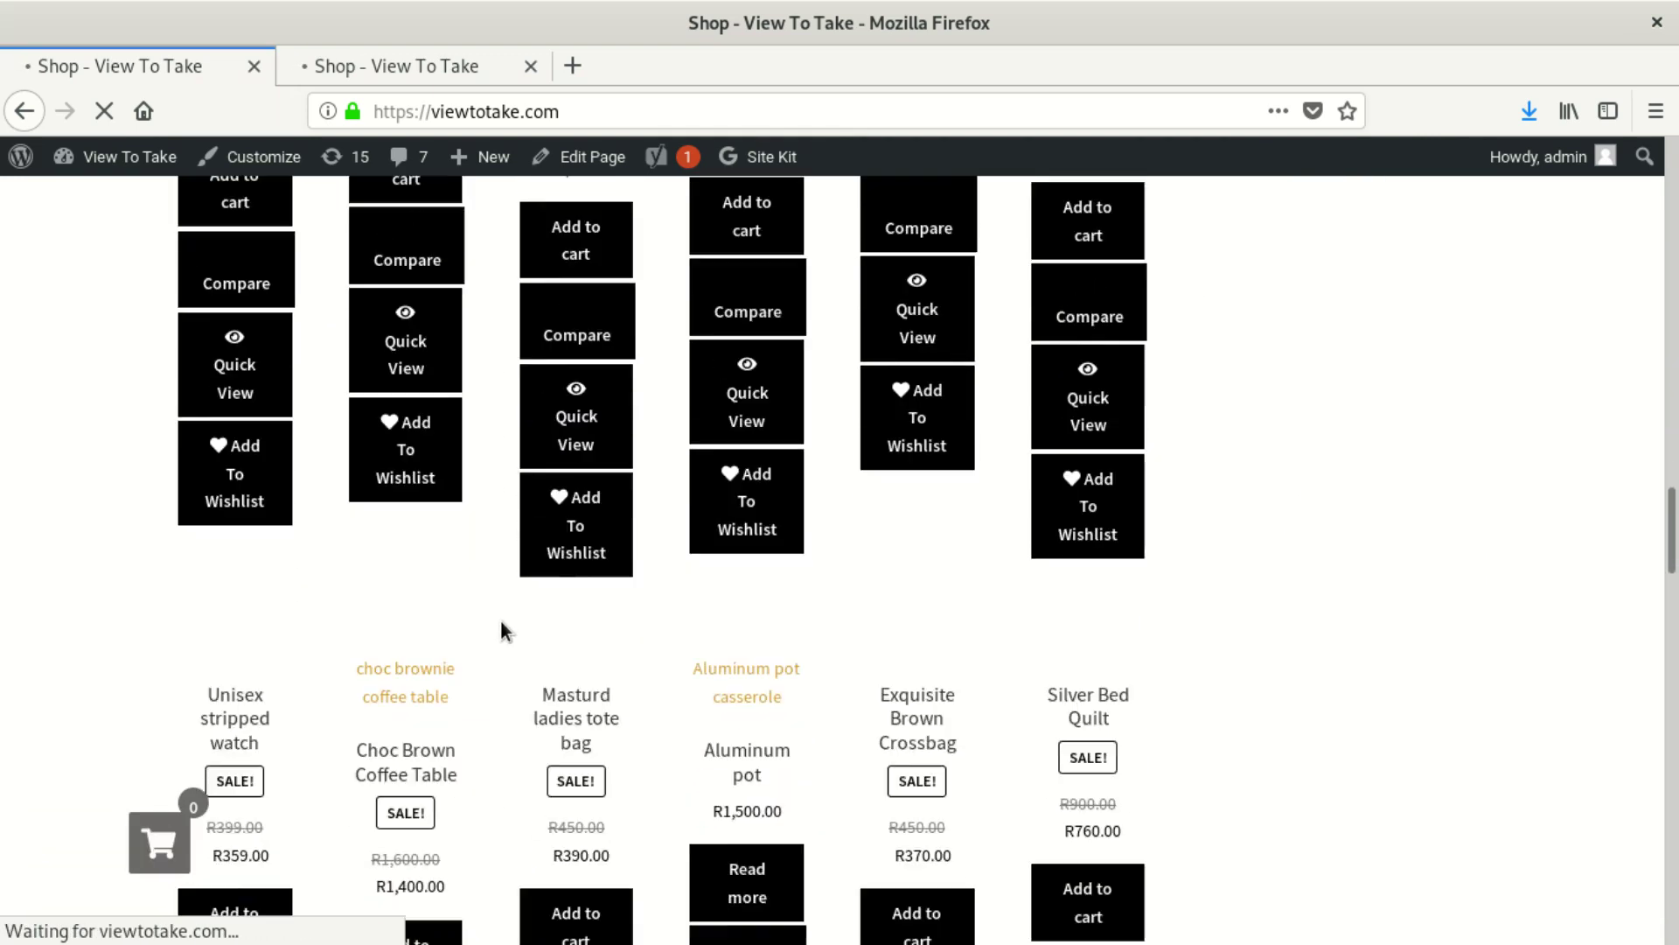
{"action": "scroll", "coordinate": [502, 610], "scroll_direction": "down", "scroll_amount": 3}
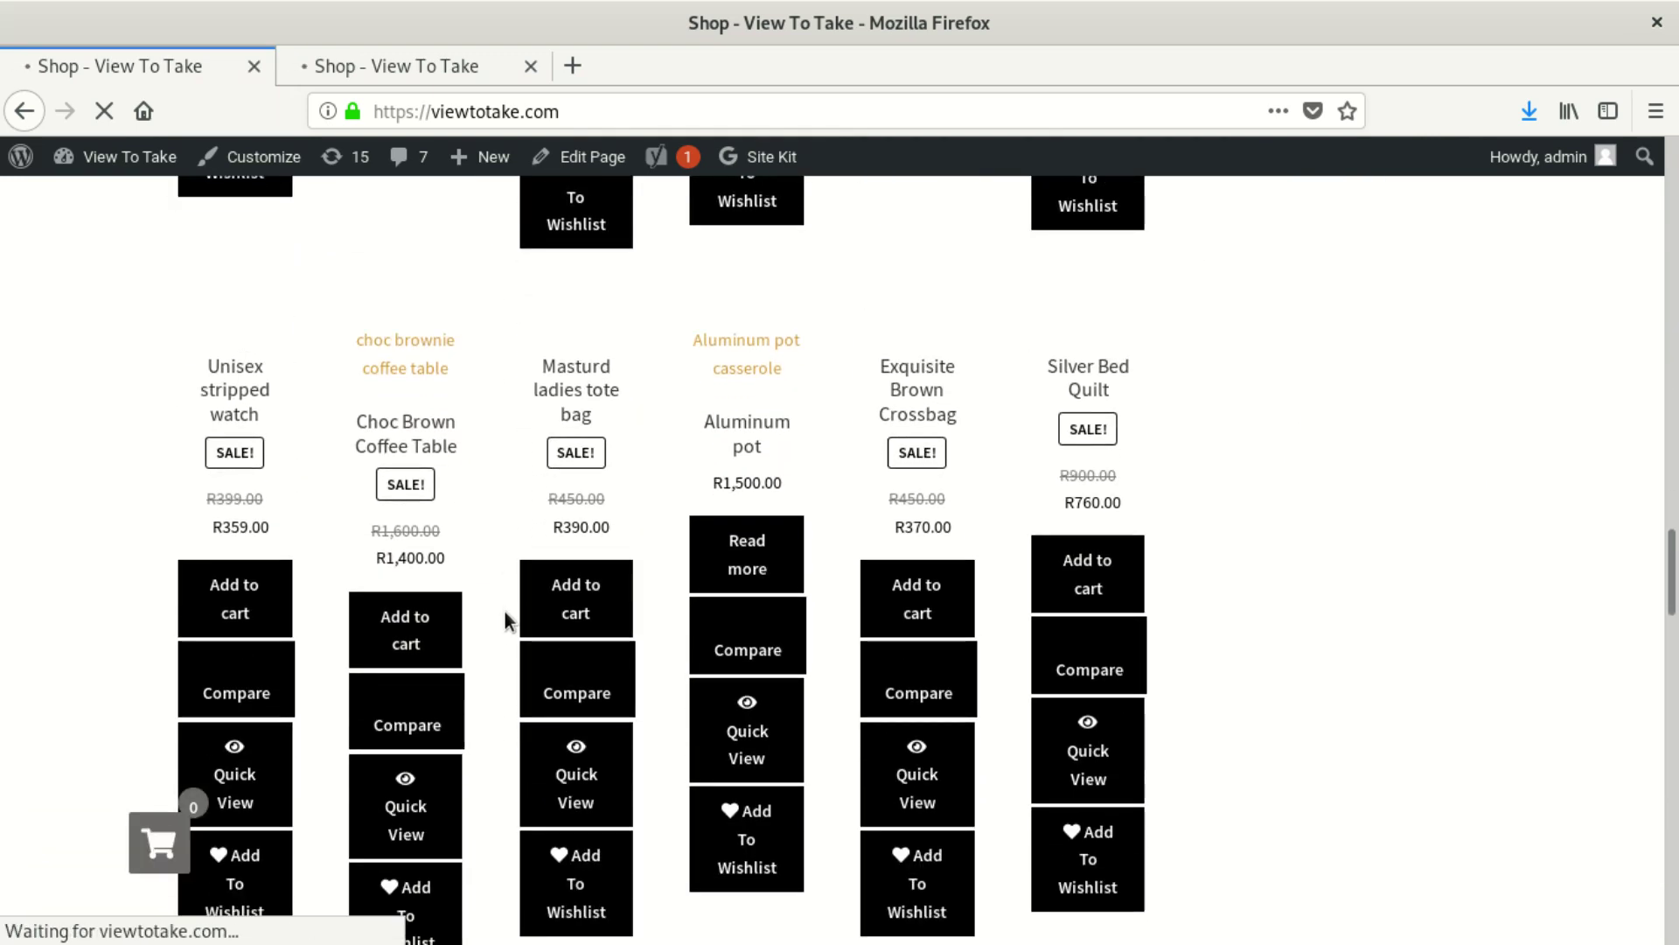
{"action": "scroll", "coordinate": [375, 621], "scroll_direction": "down", "scroll_amount": 3}
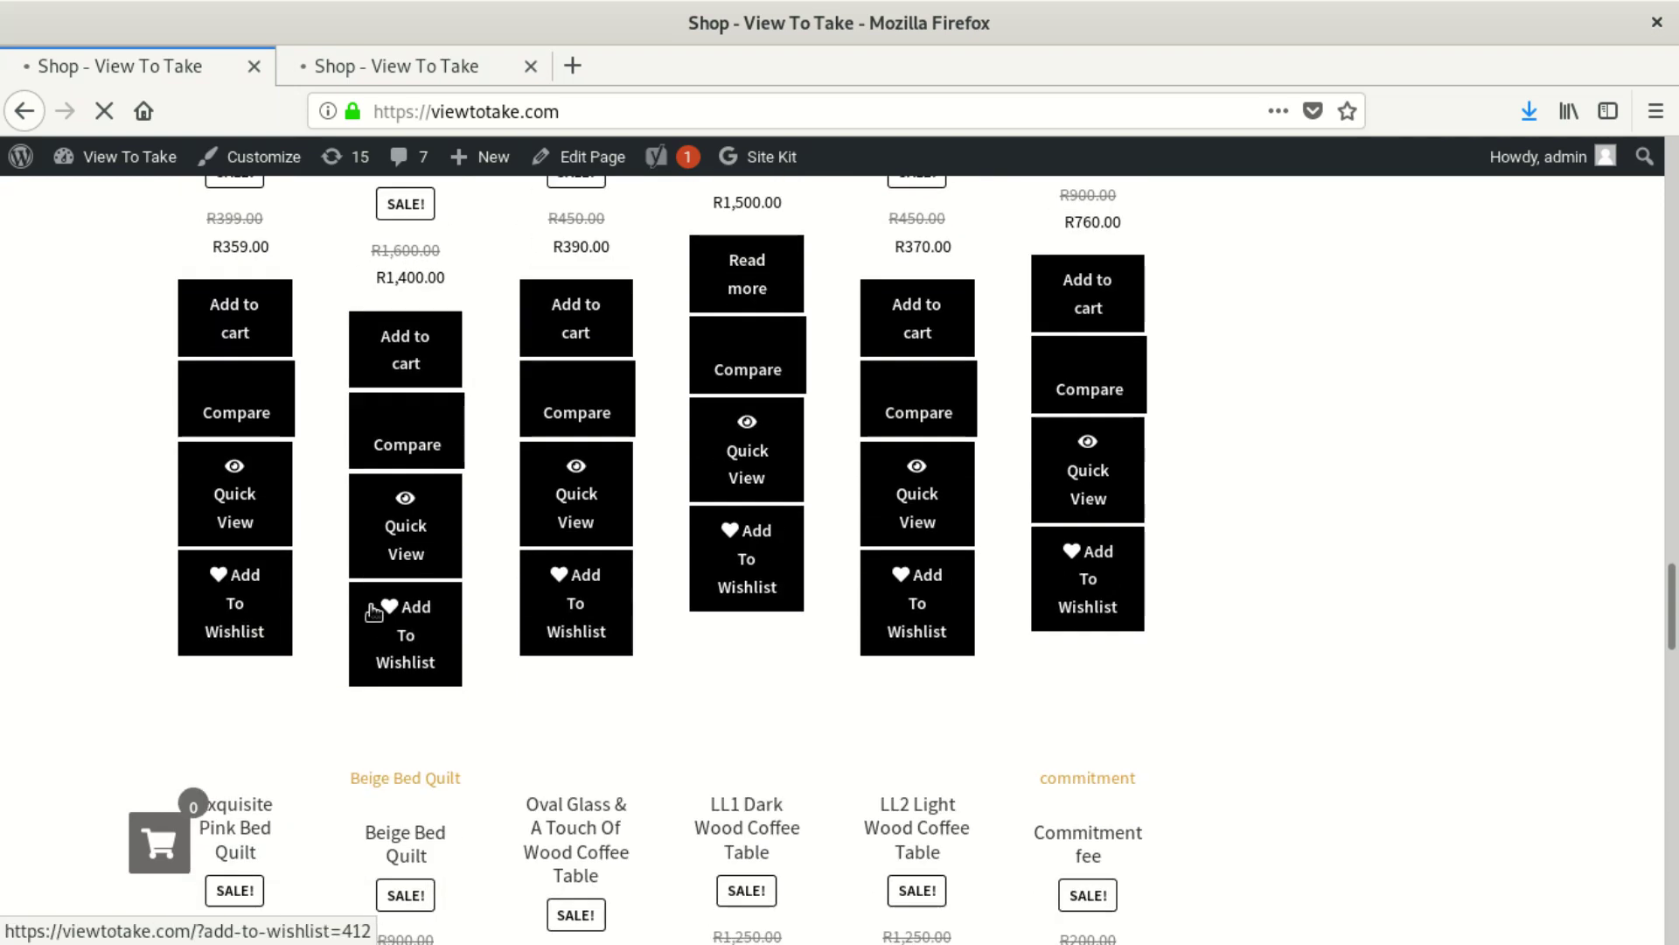
{"action": "scroll", "coordinate": [377, 603], "scroll_direction": "down", "scroll_amount": 4}
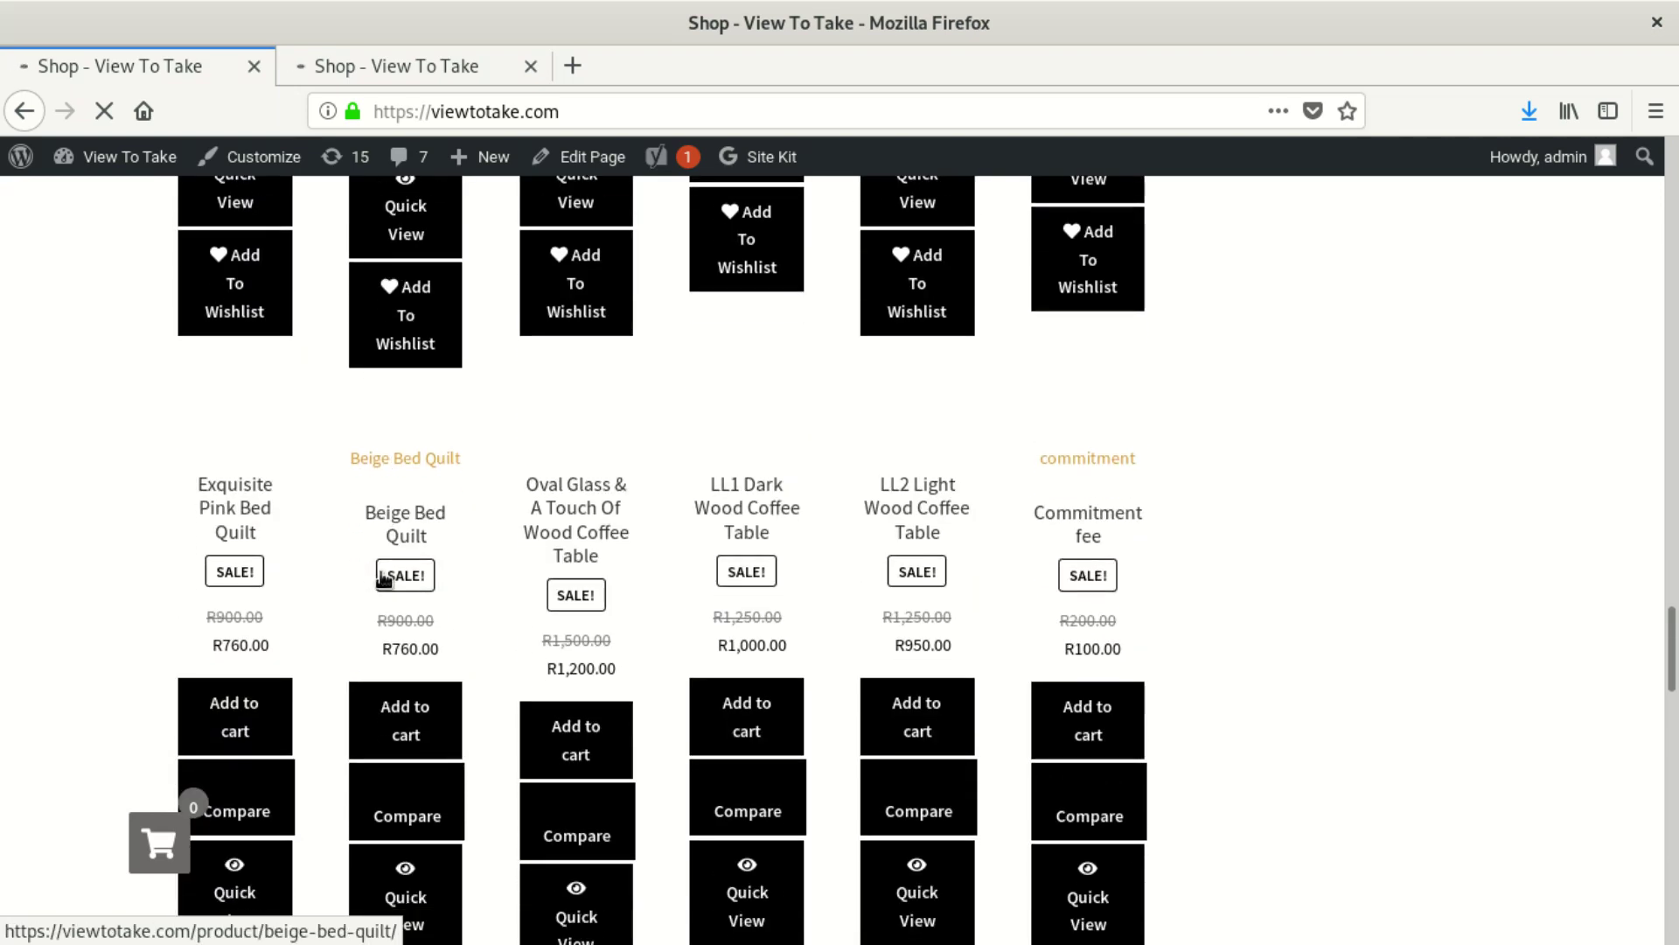
{"action": "scroll", "coordinate": [383, 578], "scroll_direction": "up", "scroll_amount": 1}
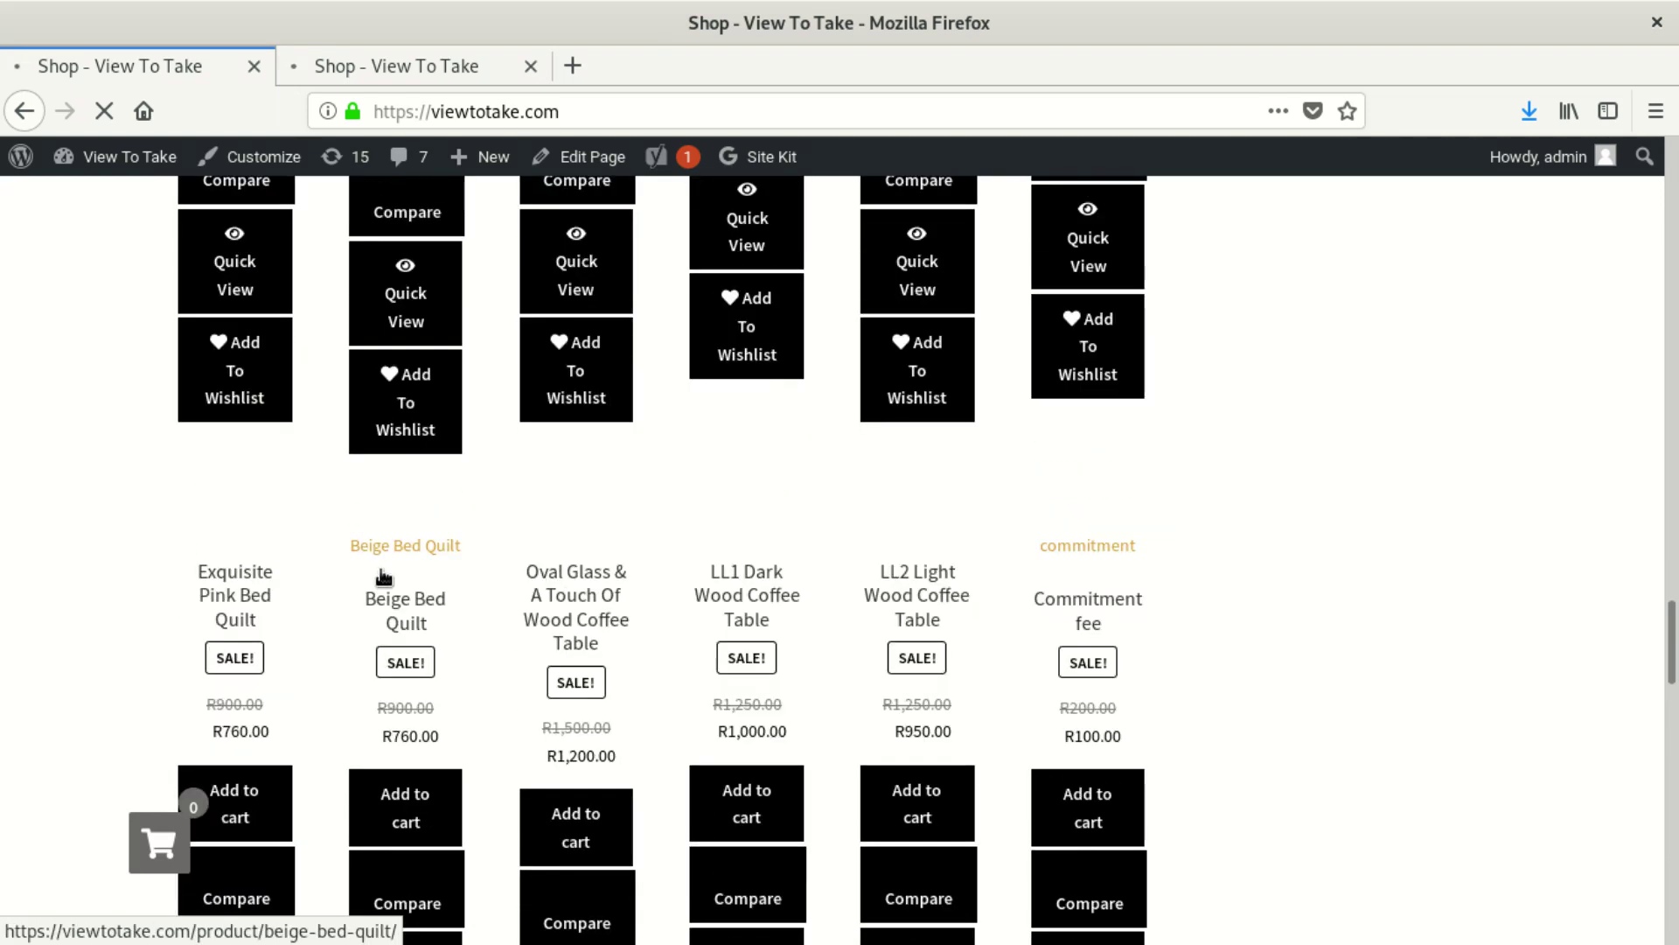
{"action": "scroll", "coordinate": [383, 575], "scroll_direction": "up", "scroll_amount": 8}
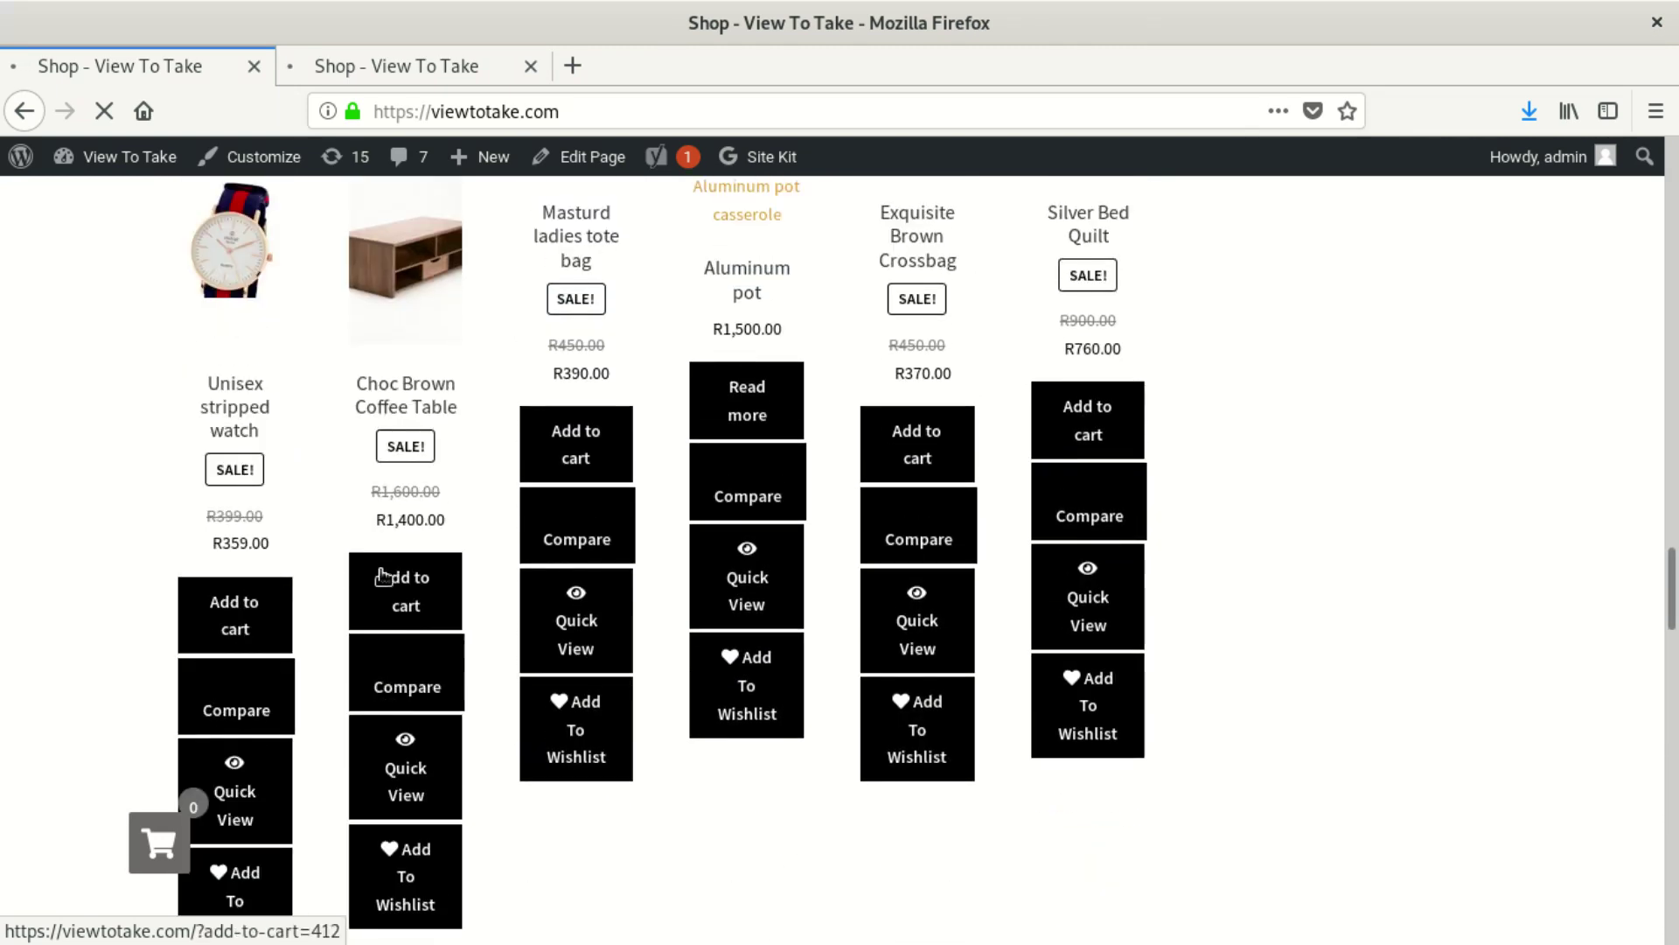
Close the duplicate shop tab and examine the rest of the product listing down to the page footer
{"action": "left_click", "coordinate": [350, 61]}
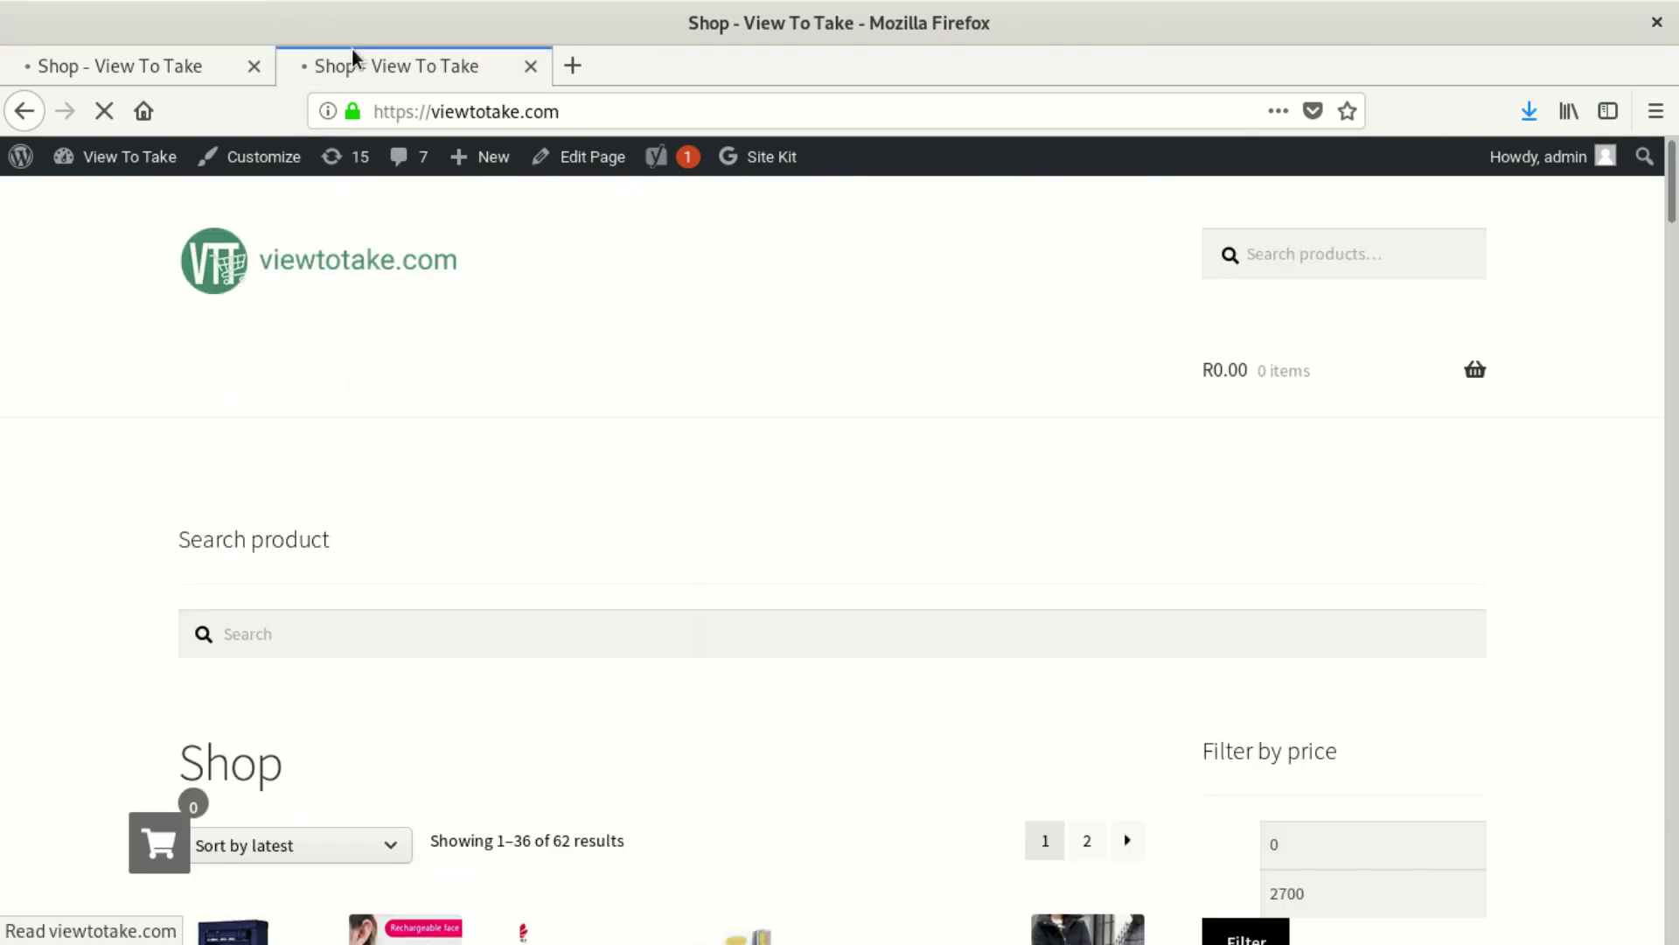
{"action": "left_click", "coordinate": [528, 65]}
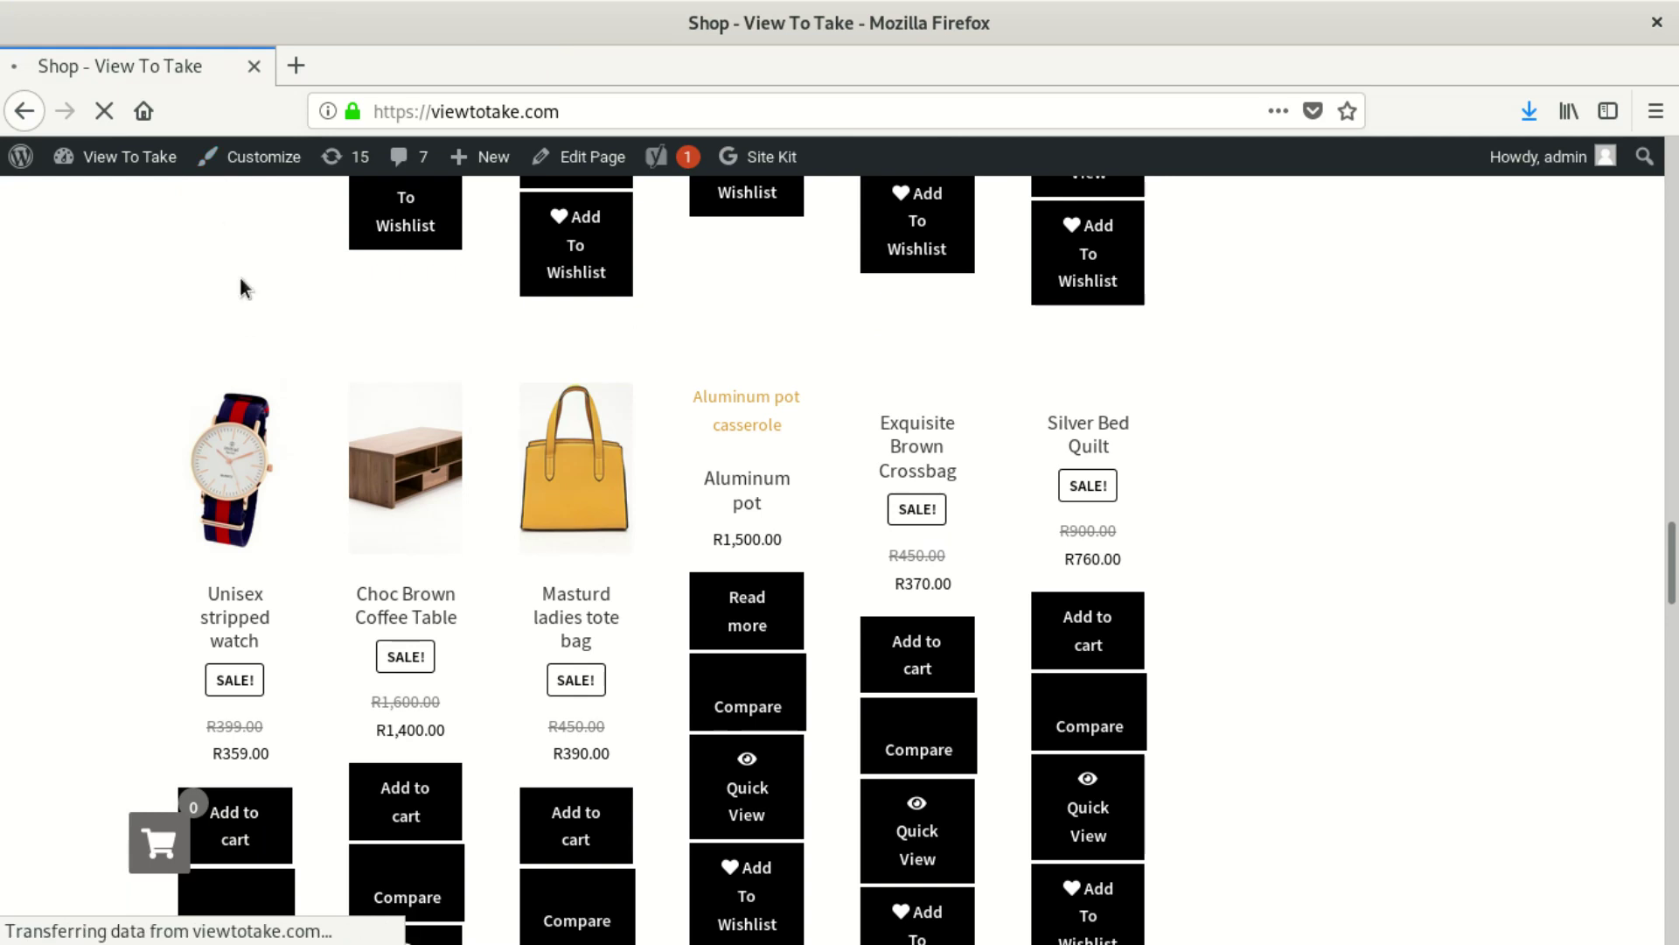
{"action": "scroll", "coordinate": [257, 370], "scroll_direction": "up", "scroll_amount": 4}
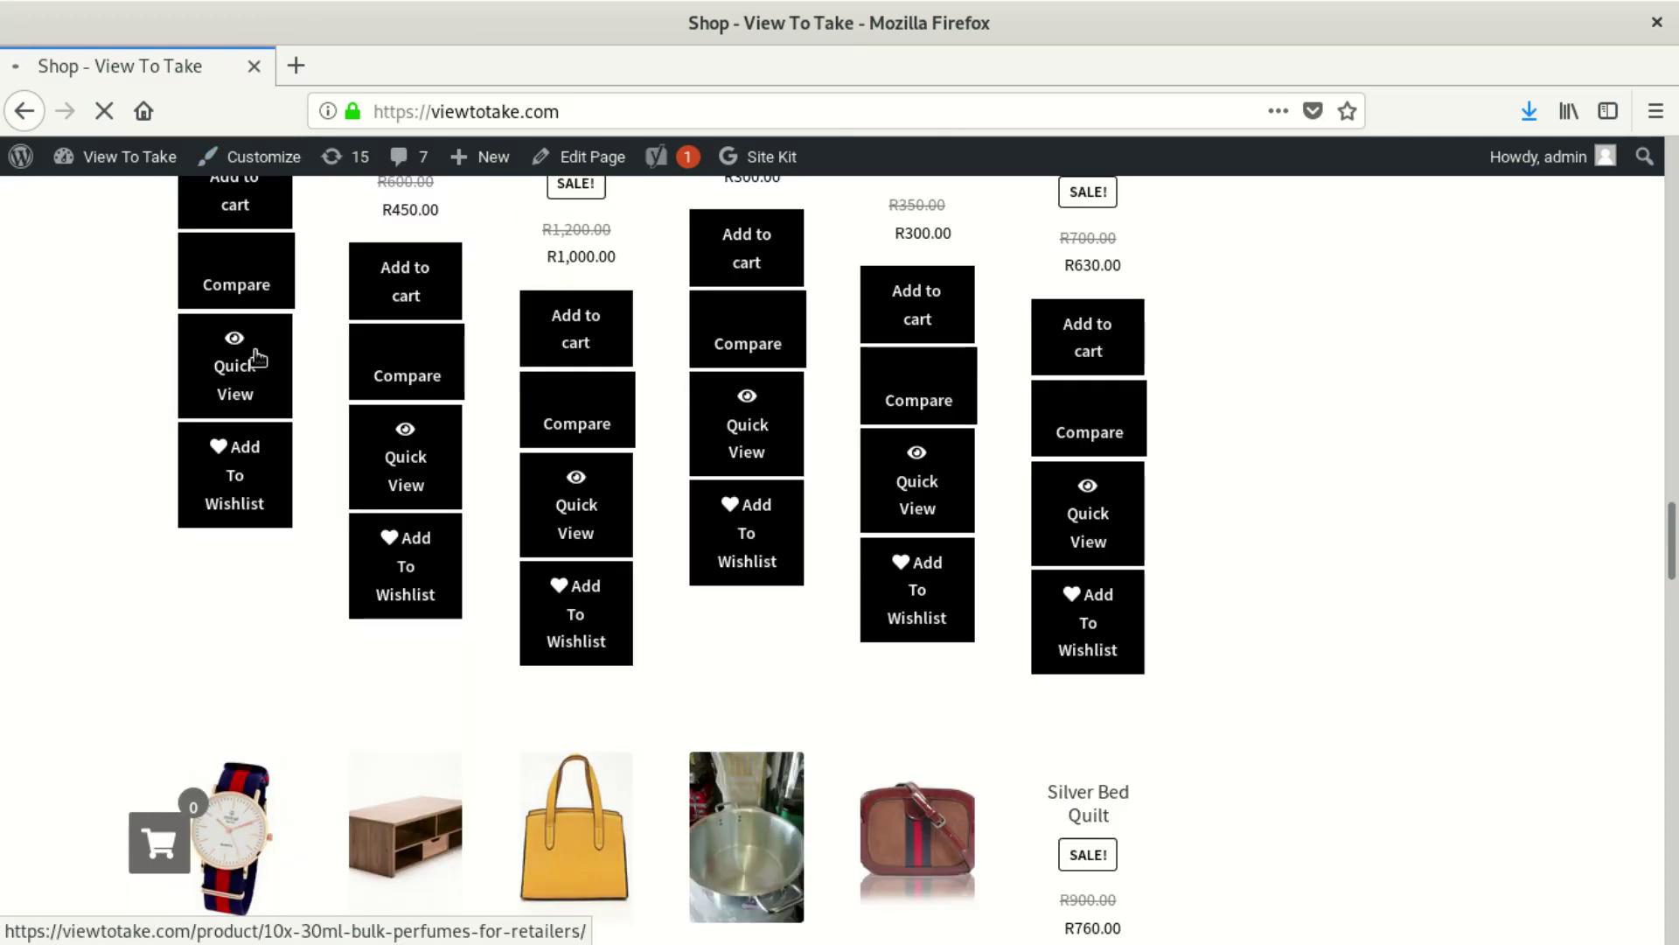
{"action": "scroll", "coordinate": [256, 354], "scroll_direction": "up", "scroll_amount": 2}
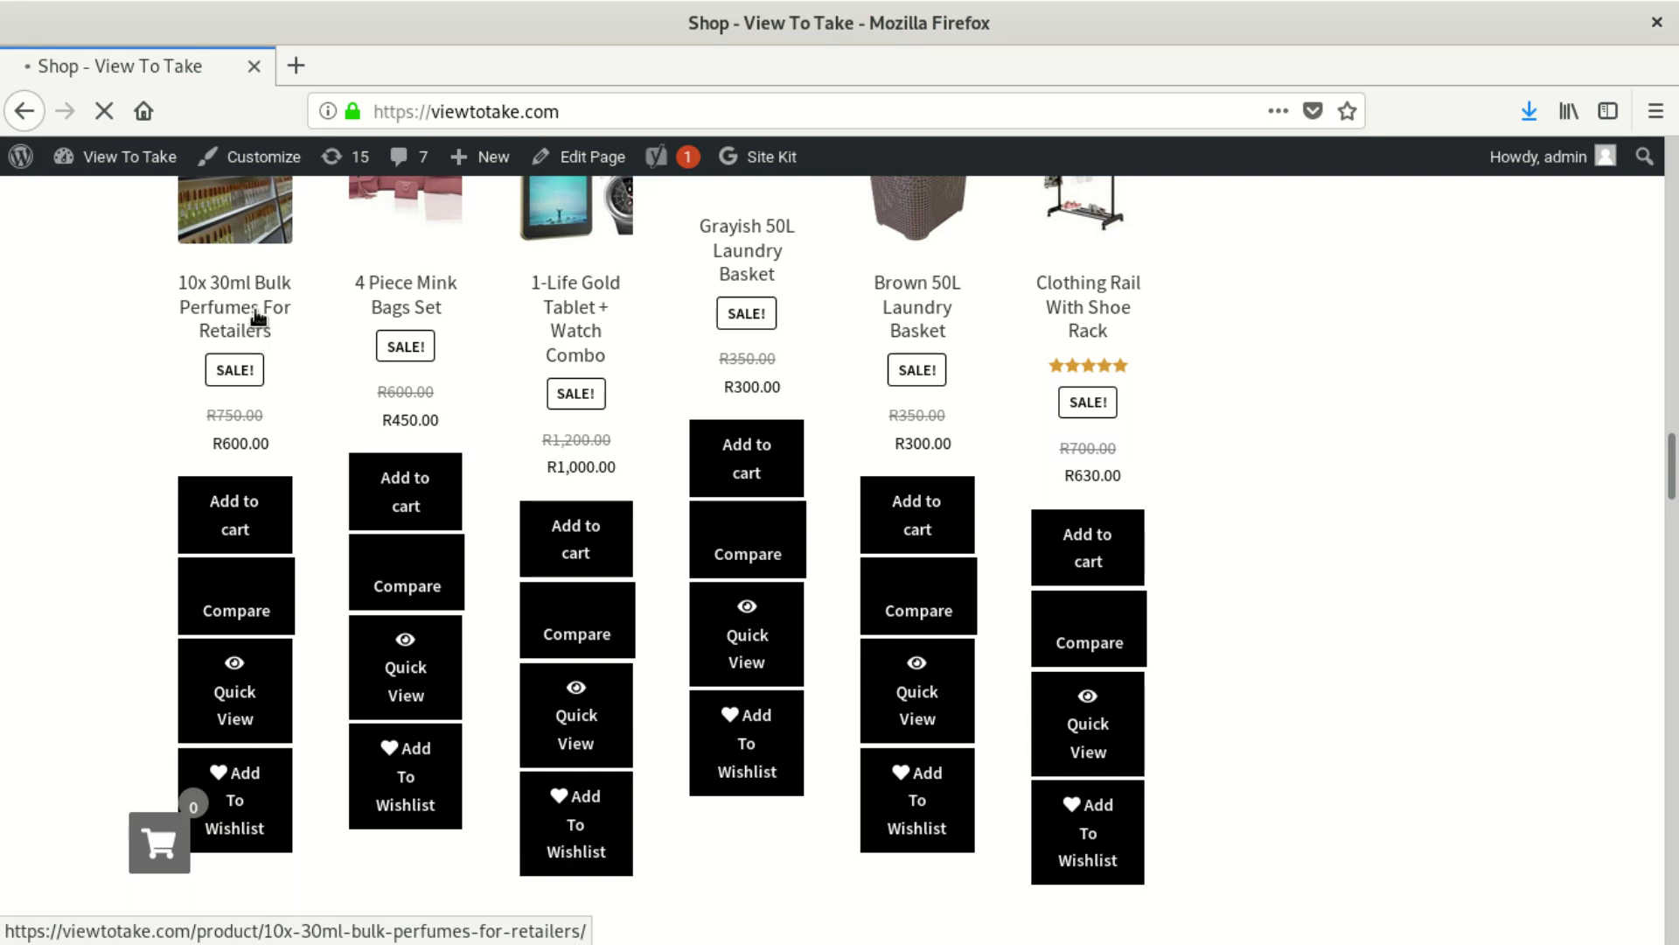
{"action": "scroll", "coordinate": [332, 301], "scroll_direction": "down", "scroll_amount": 5}
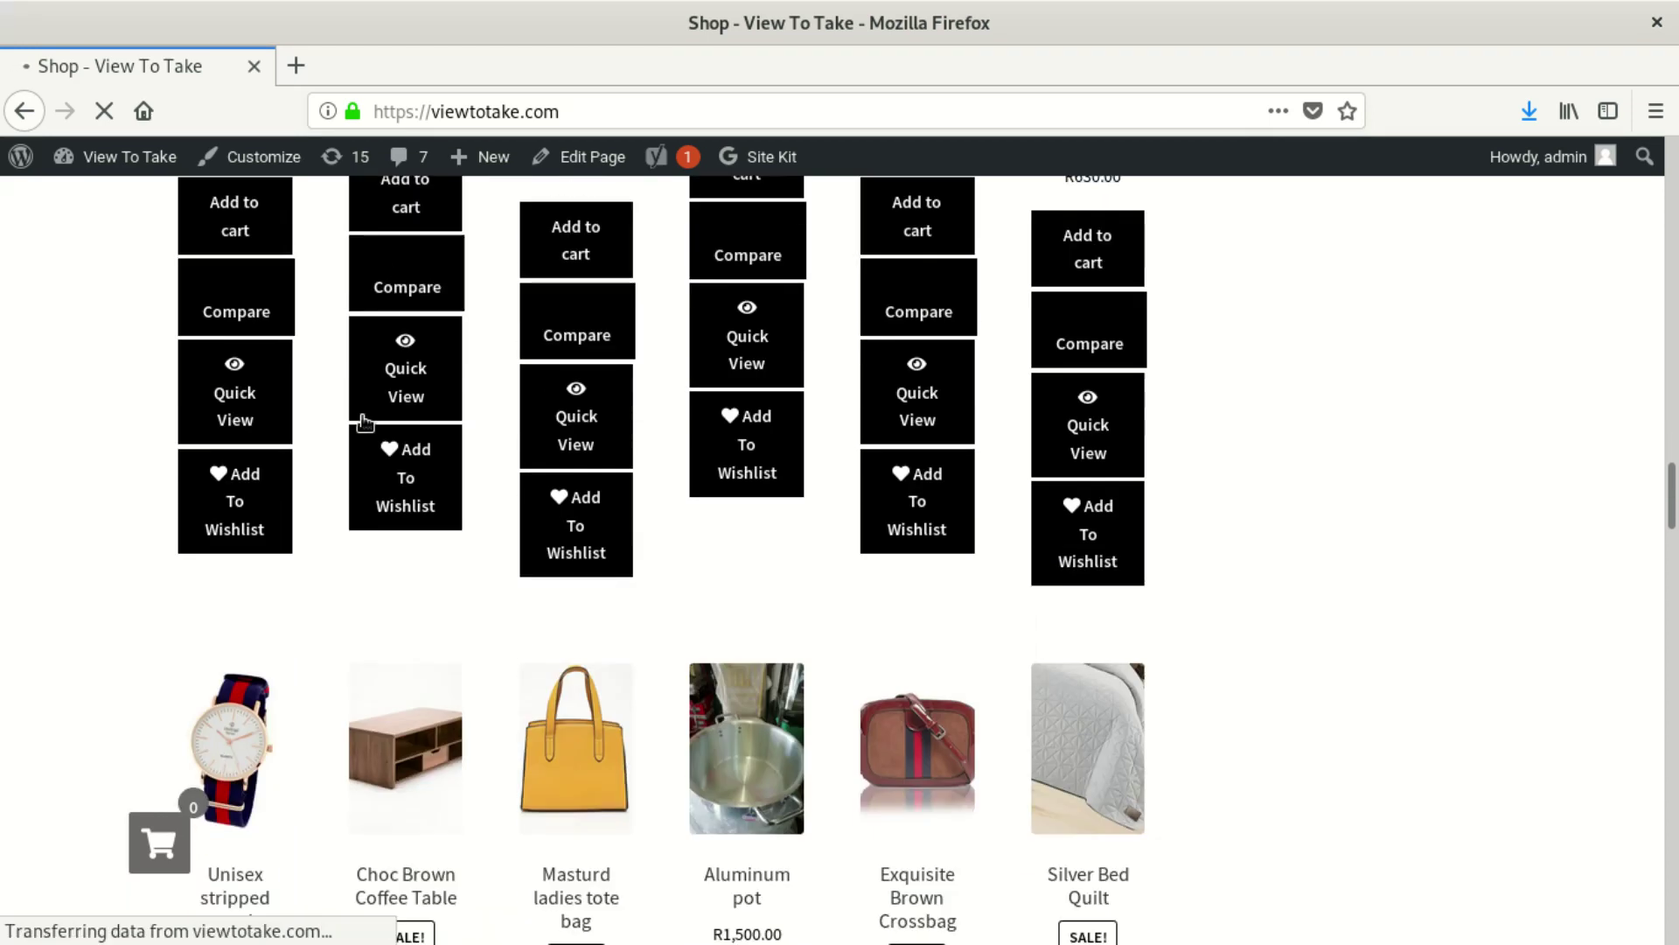
{"action": "scroll", "coordinate": [382, 512], "scroll_direction": "down", "scroll_amount": 3}
{"action": "scroll", "coordinate": [386, 514], "scroll_direction": "down", "scroll_amount": 2}
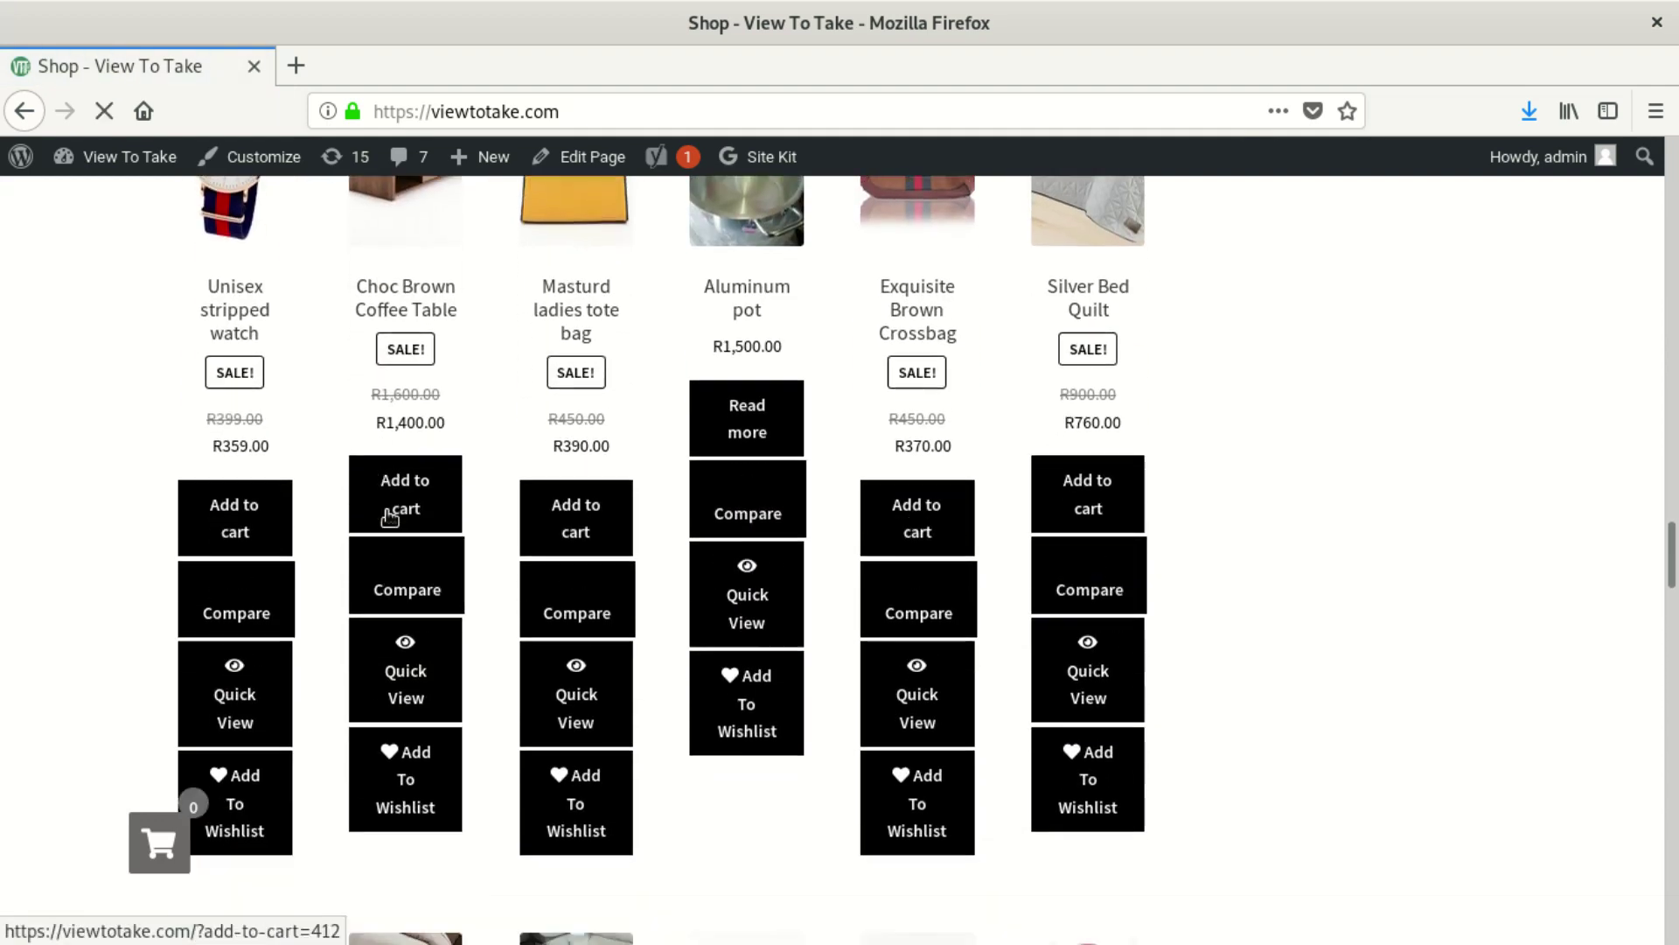
{"action": "scroll", "coordinate": [389, 516], "scroll_direction": "down", "scroll_amount": 9}
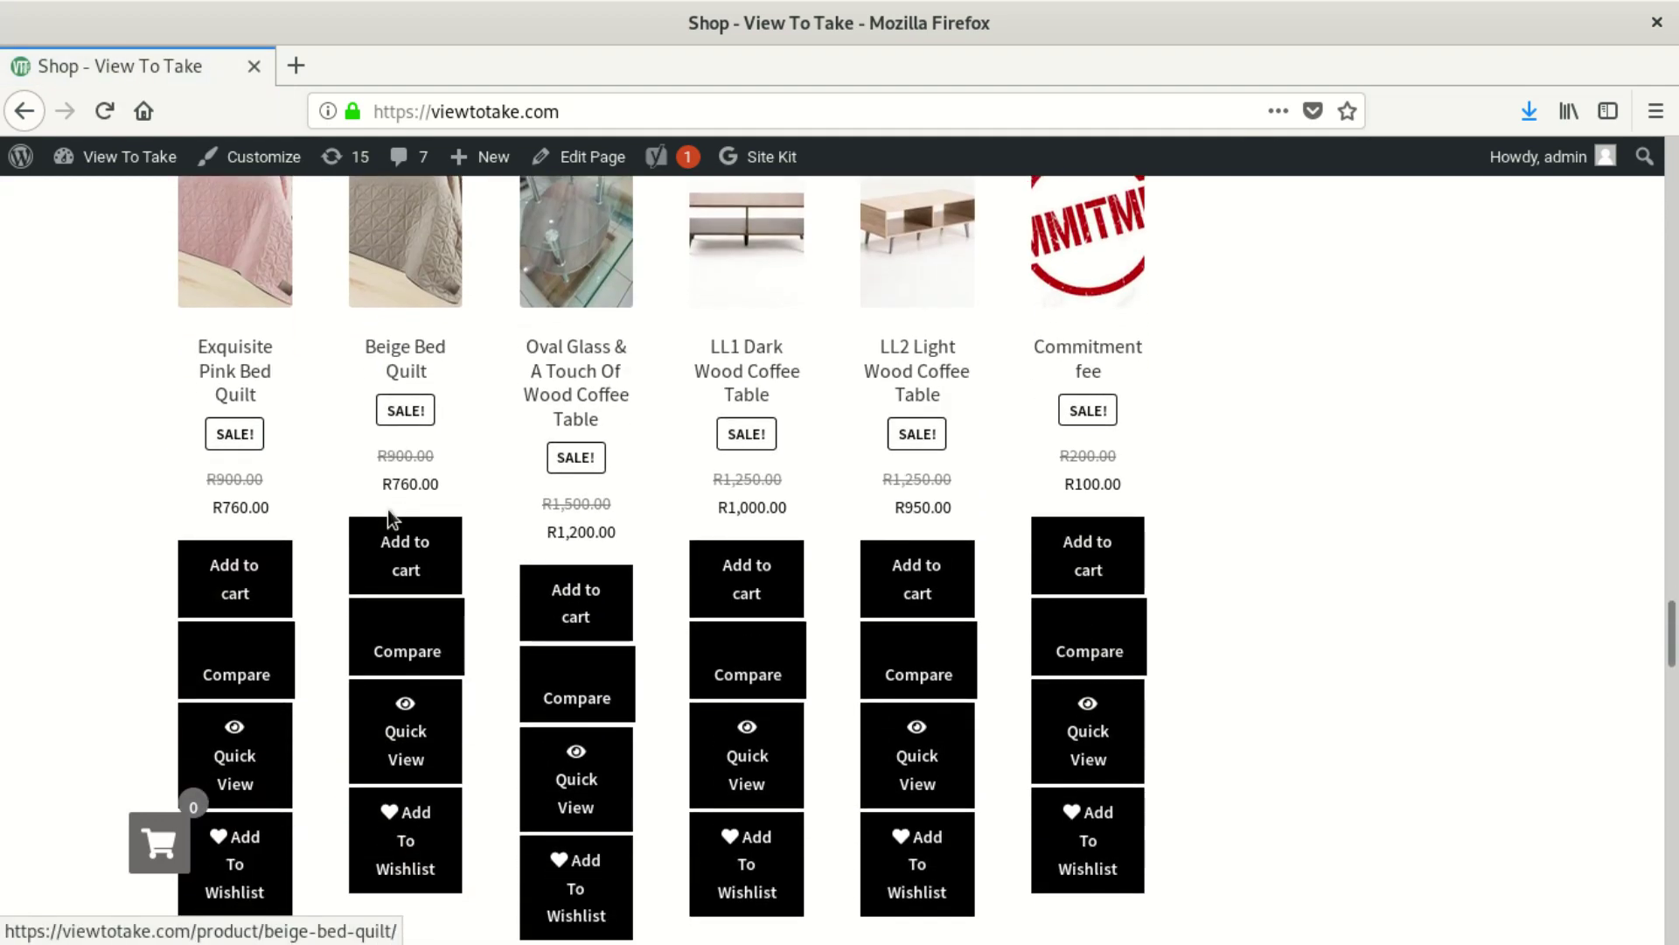
{"action": "scroll", "coordinate": [388, 512], "scroll_direction": "down", "scroll_amount": 3}
{"action": "scroll", "coordinate": [389, 512], "scroll_direction": "up", "scroll_amount": 8}
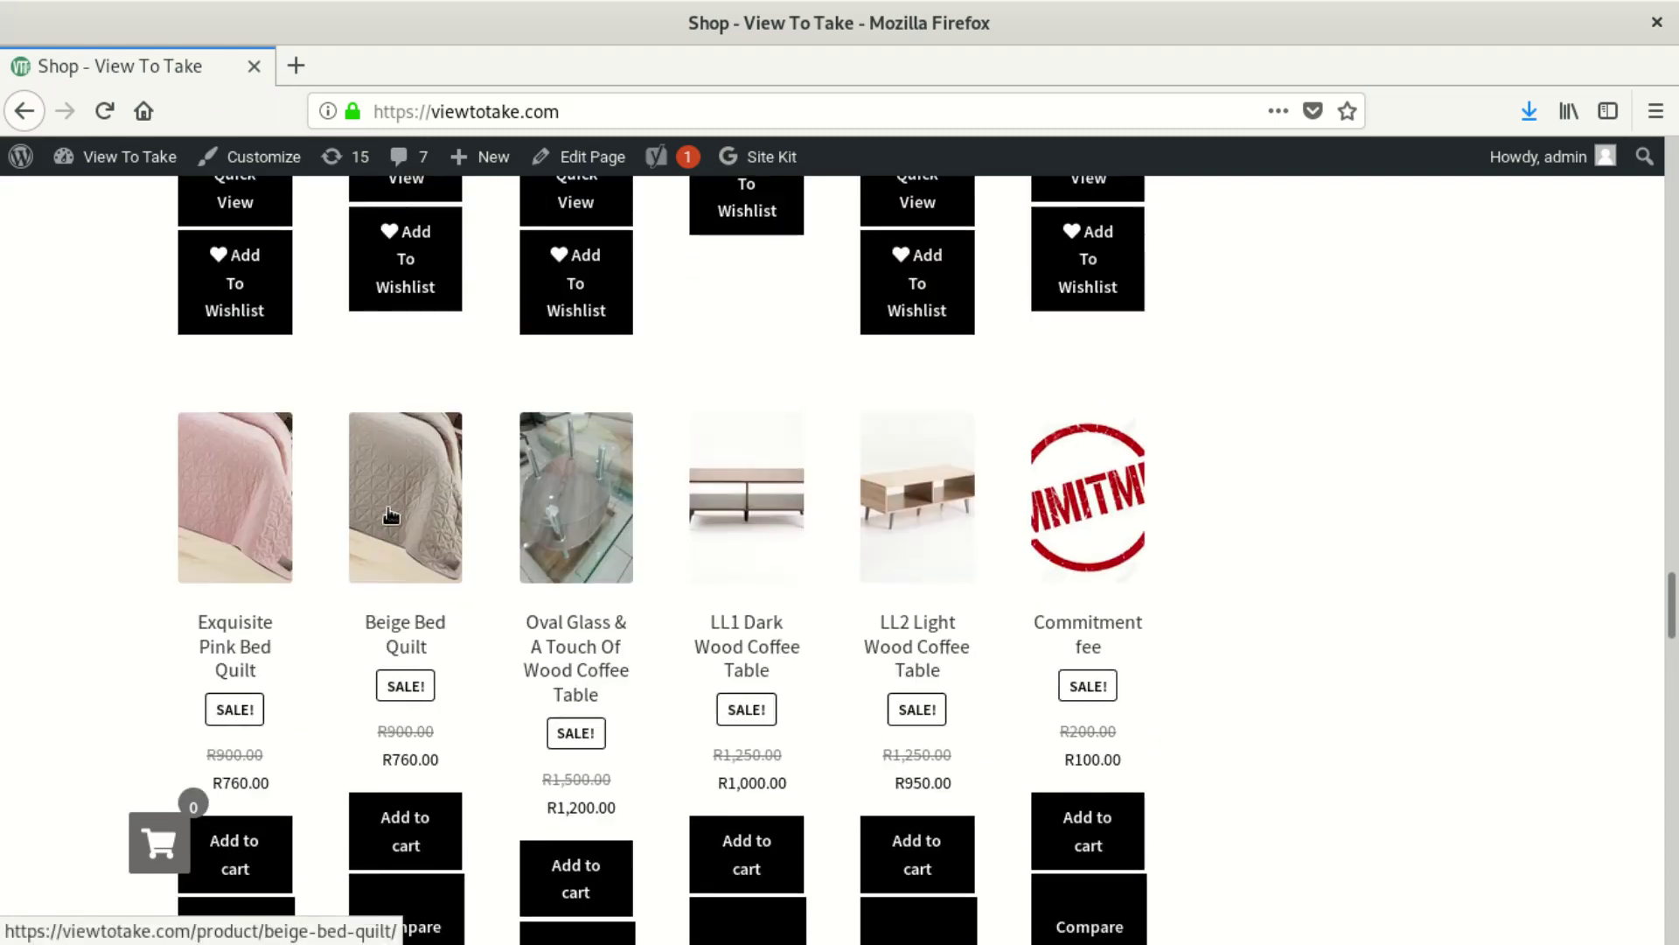
{"action": "scroll", "coordinate": [487, 573], "scroll_direction": "down", "scroll_amount": 7}
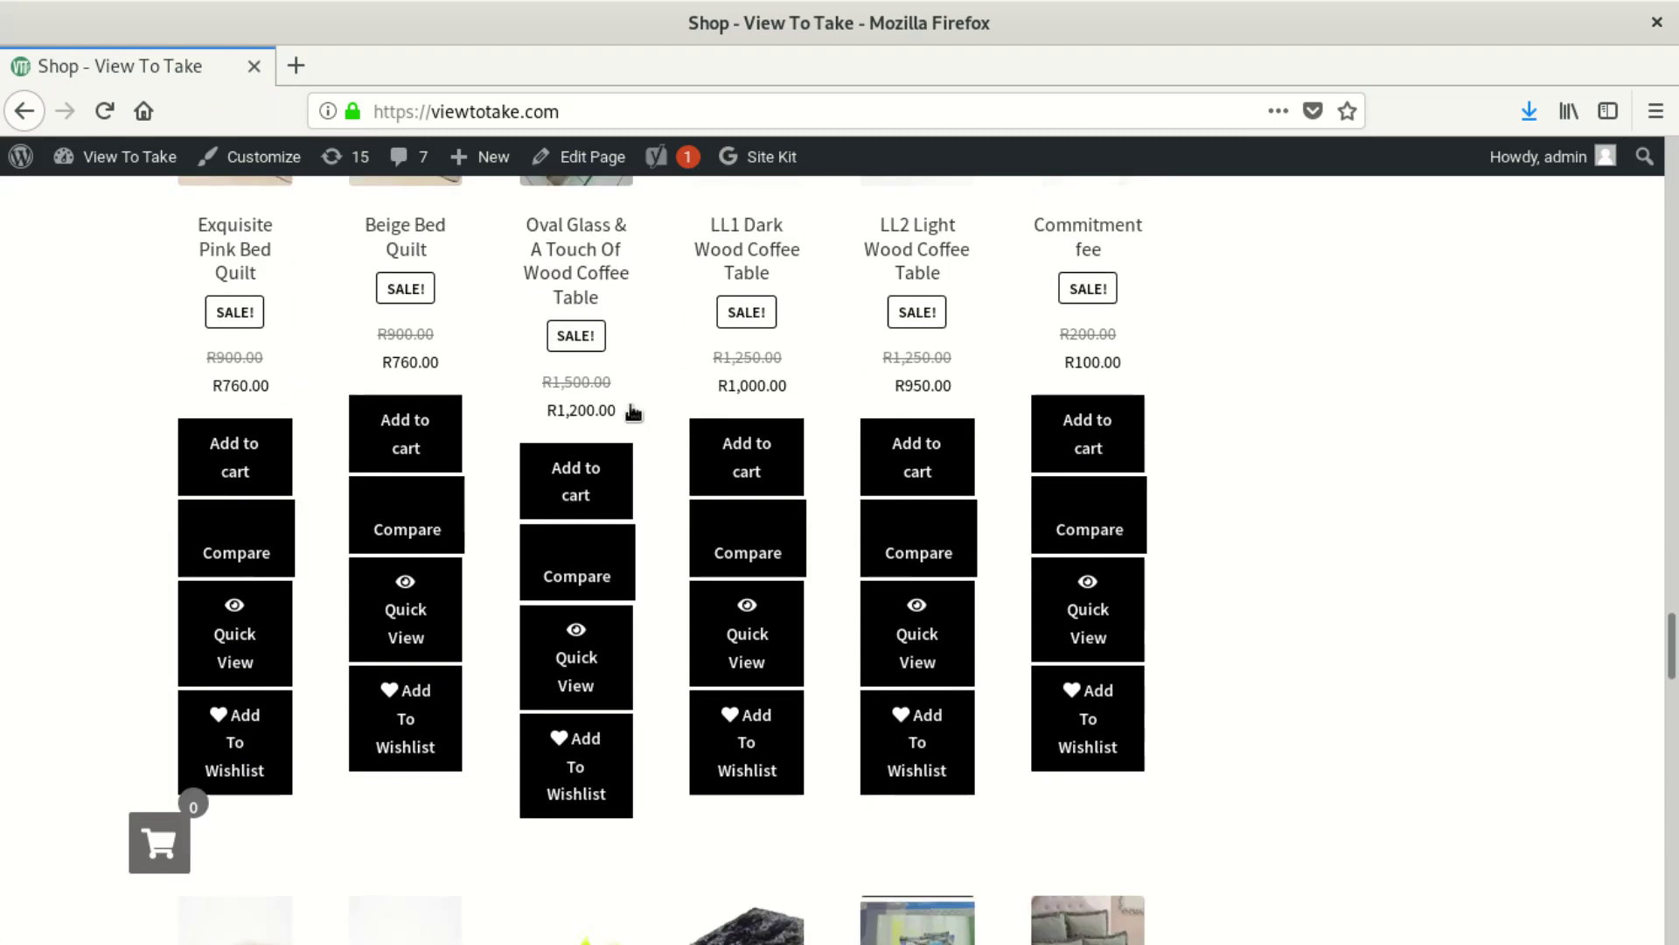
{"action": "scroll", "coordinate": [626, 428], "scroll_direction": "down", "scroll_amount": 13}
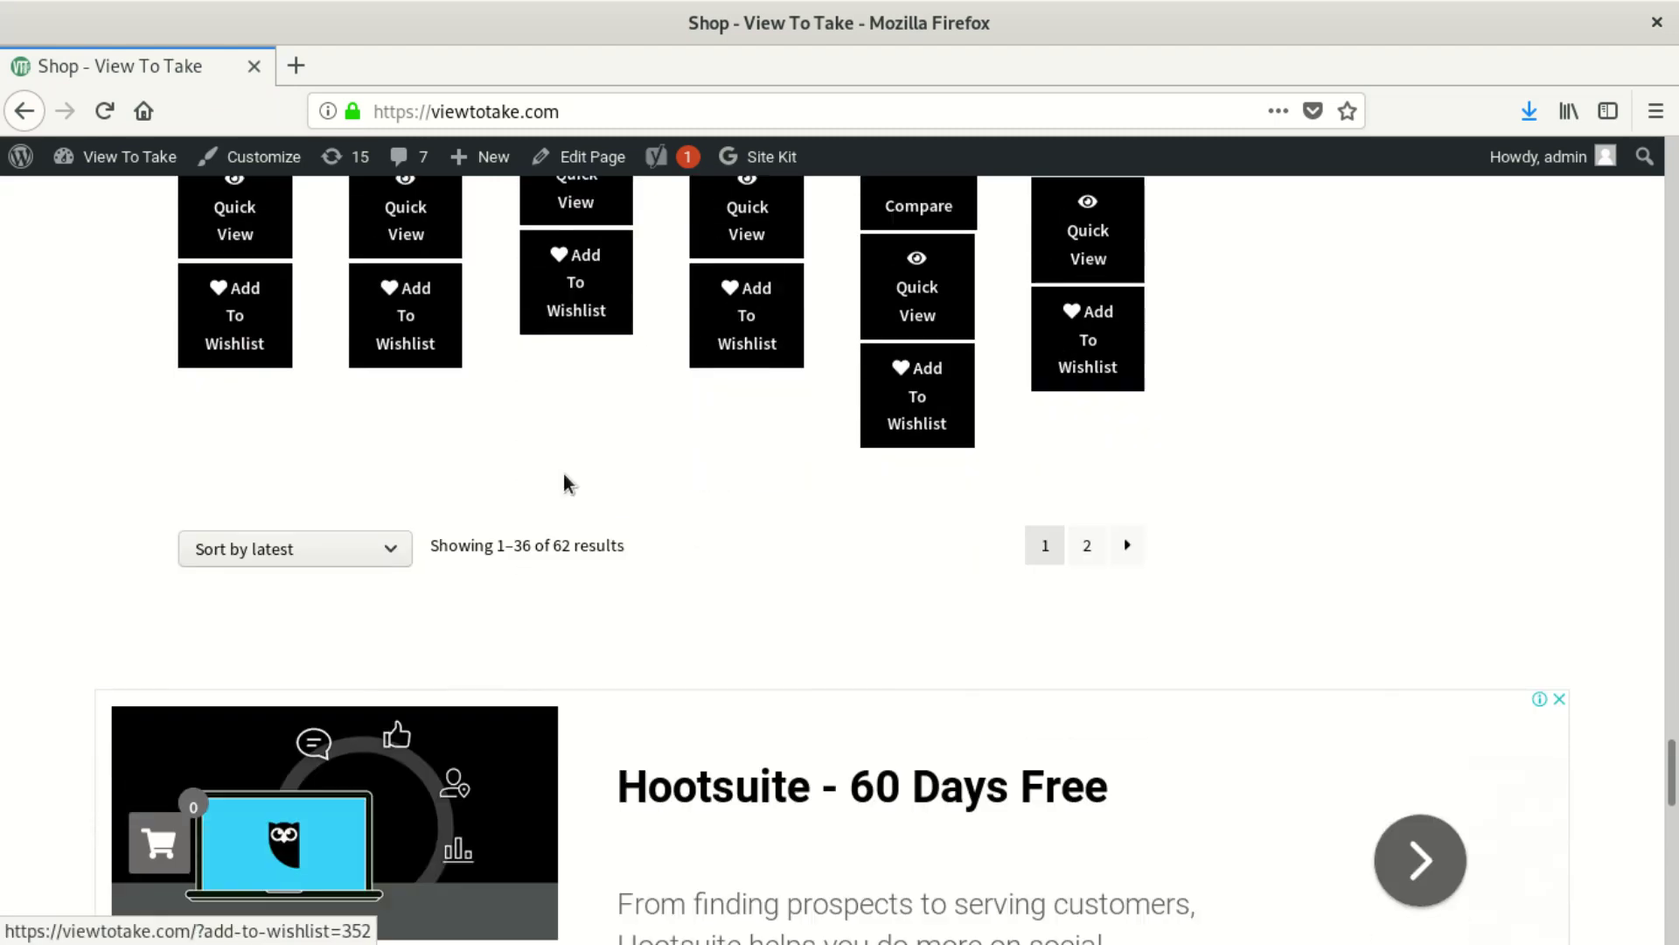
{"action": "scroll", "coordinate": [554, 493], "scroll_direction": "down", "scroll_amount": 10}
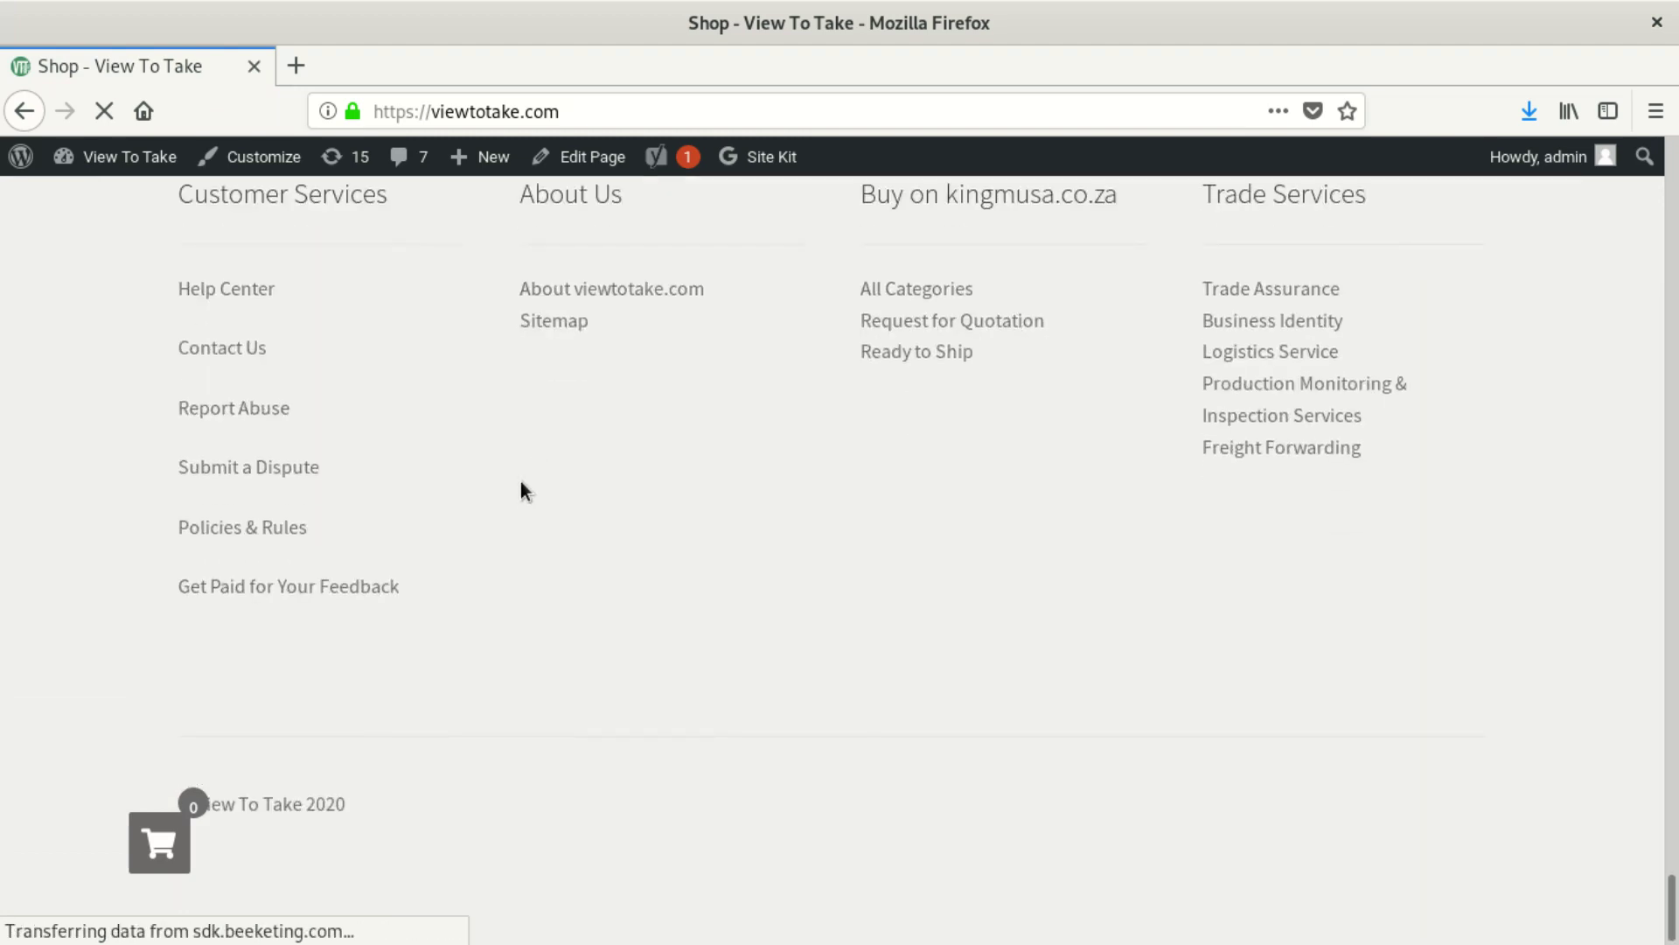
Open the Oval Glass & A Touch Of Wood Coffee Table product and highlight its URL path and the not-found message
{"action": "scroll", "coordinate": [521, 482], "scroll_direction": "up", "scroll_amount": 18}
{"action": "scroll", "coordinate": [523, 486], "scroll_direction": "up", "scroll_amount": 14}
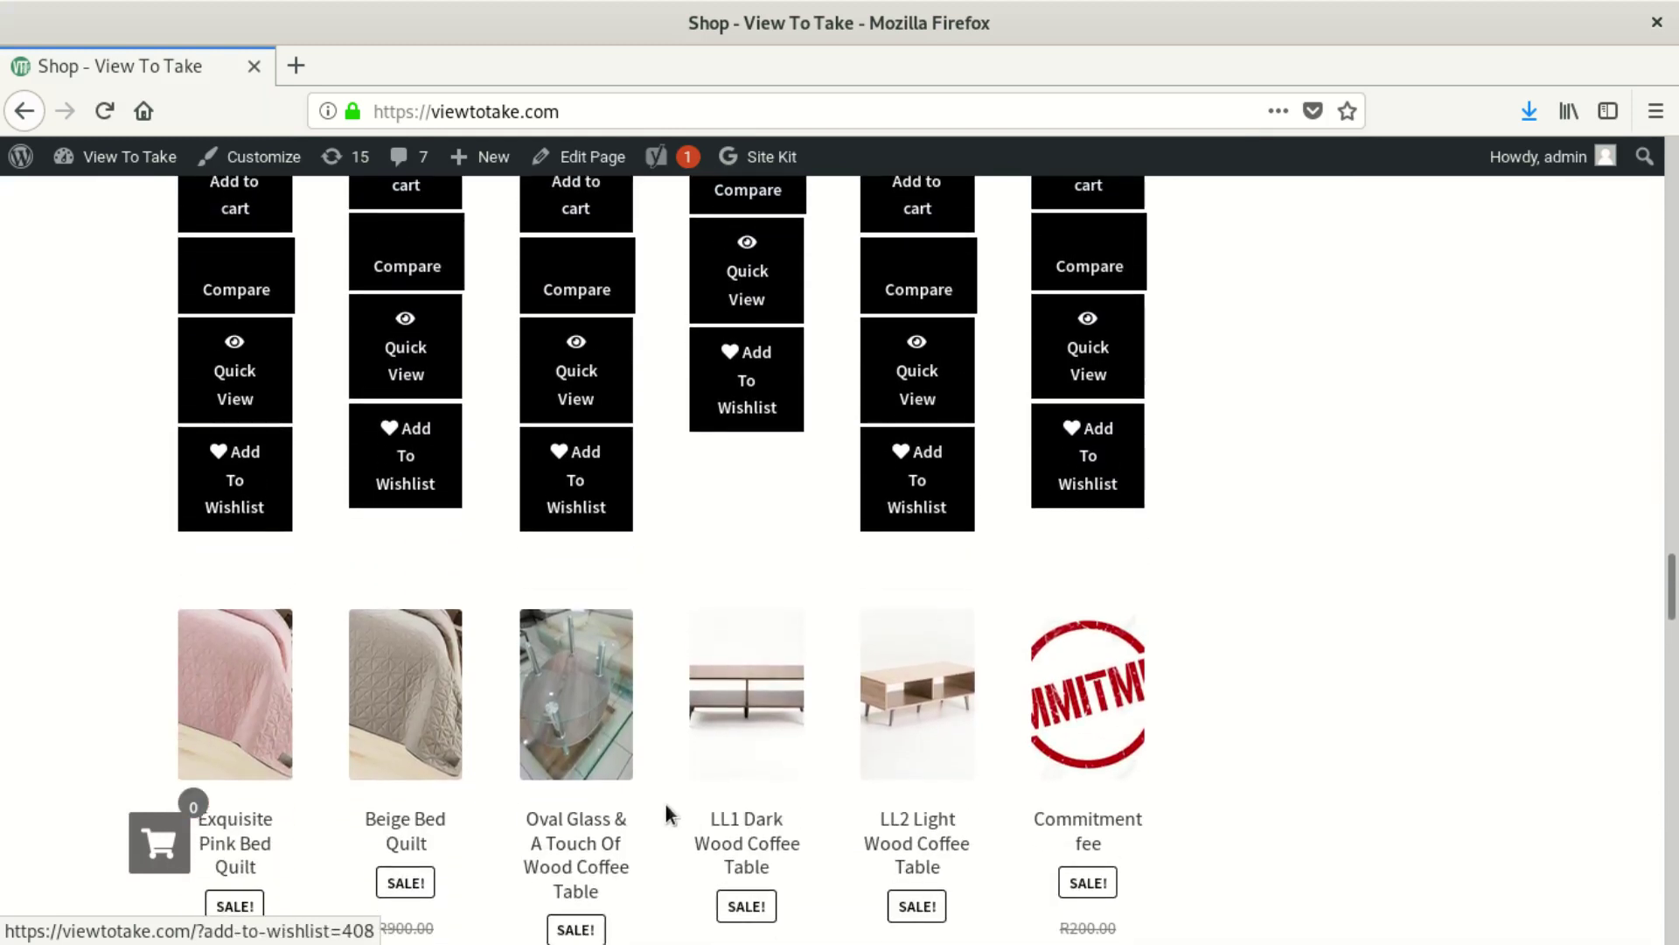
{"action": "left_click", "coordinate": [591, 731]}
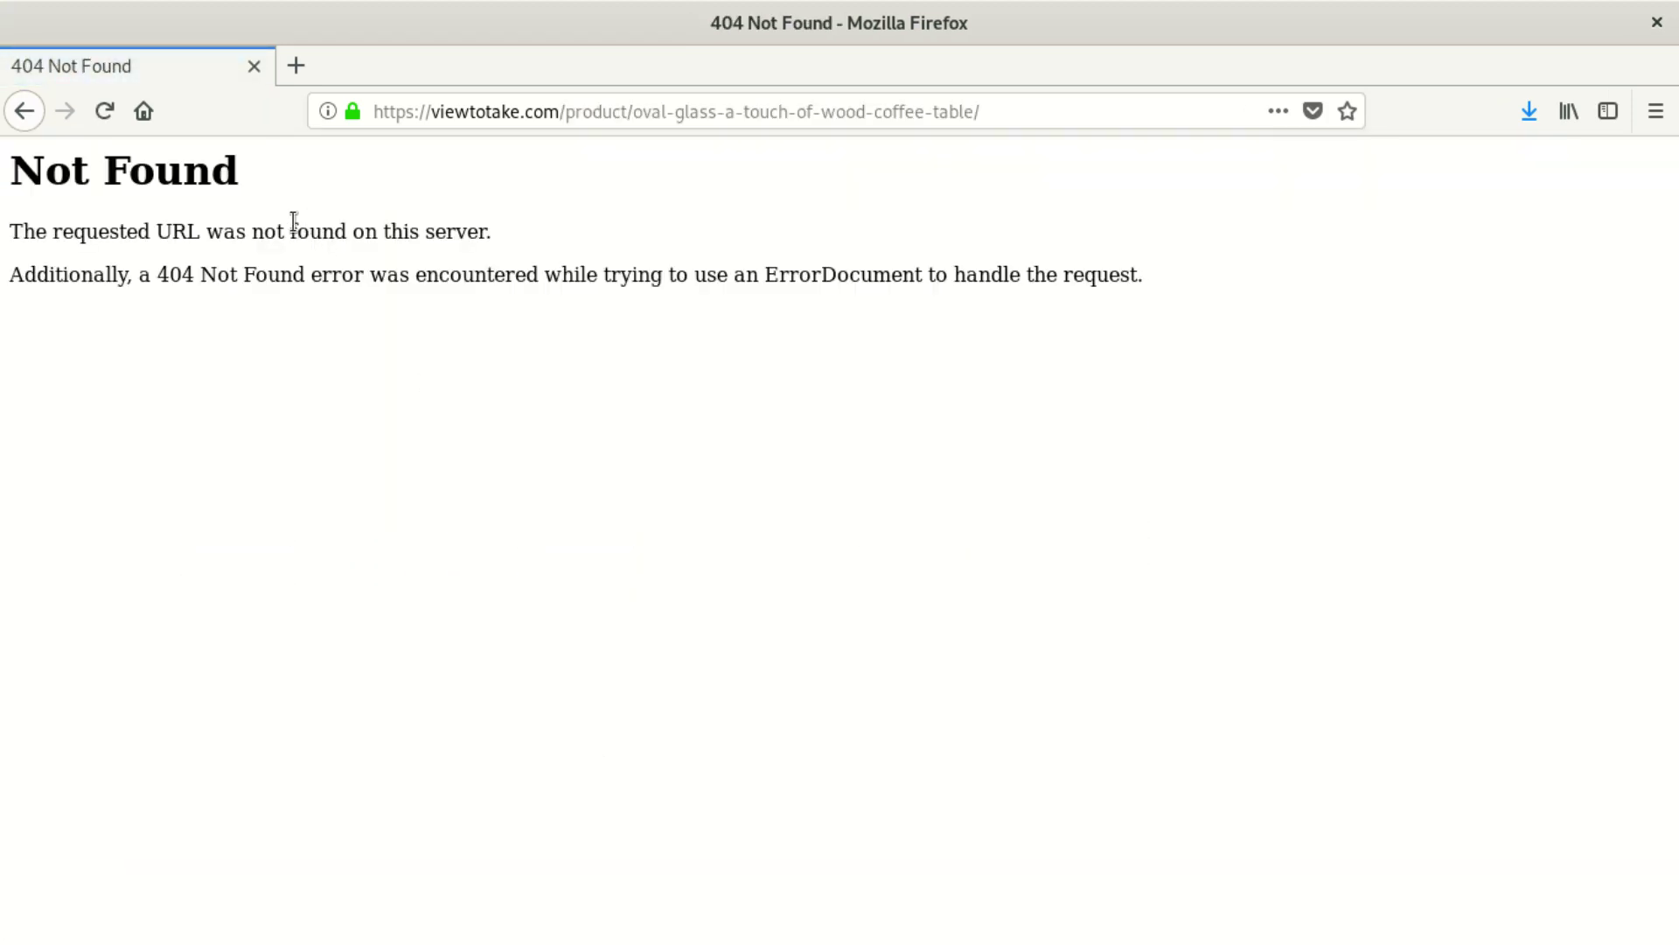
{"action": "left_click_drag", "start_coordinate": [560, 111], "coordinate": [995, 112]}
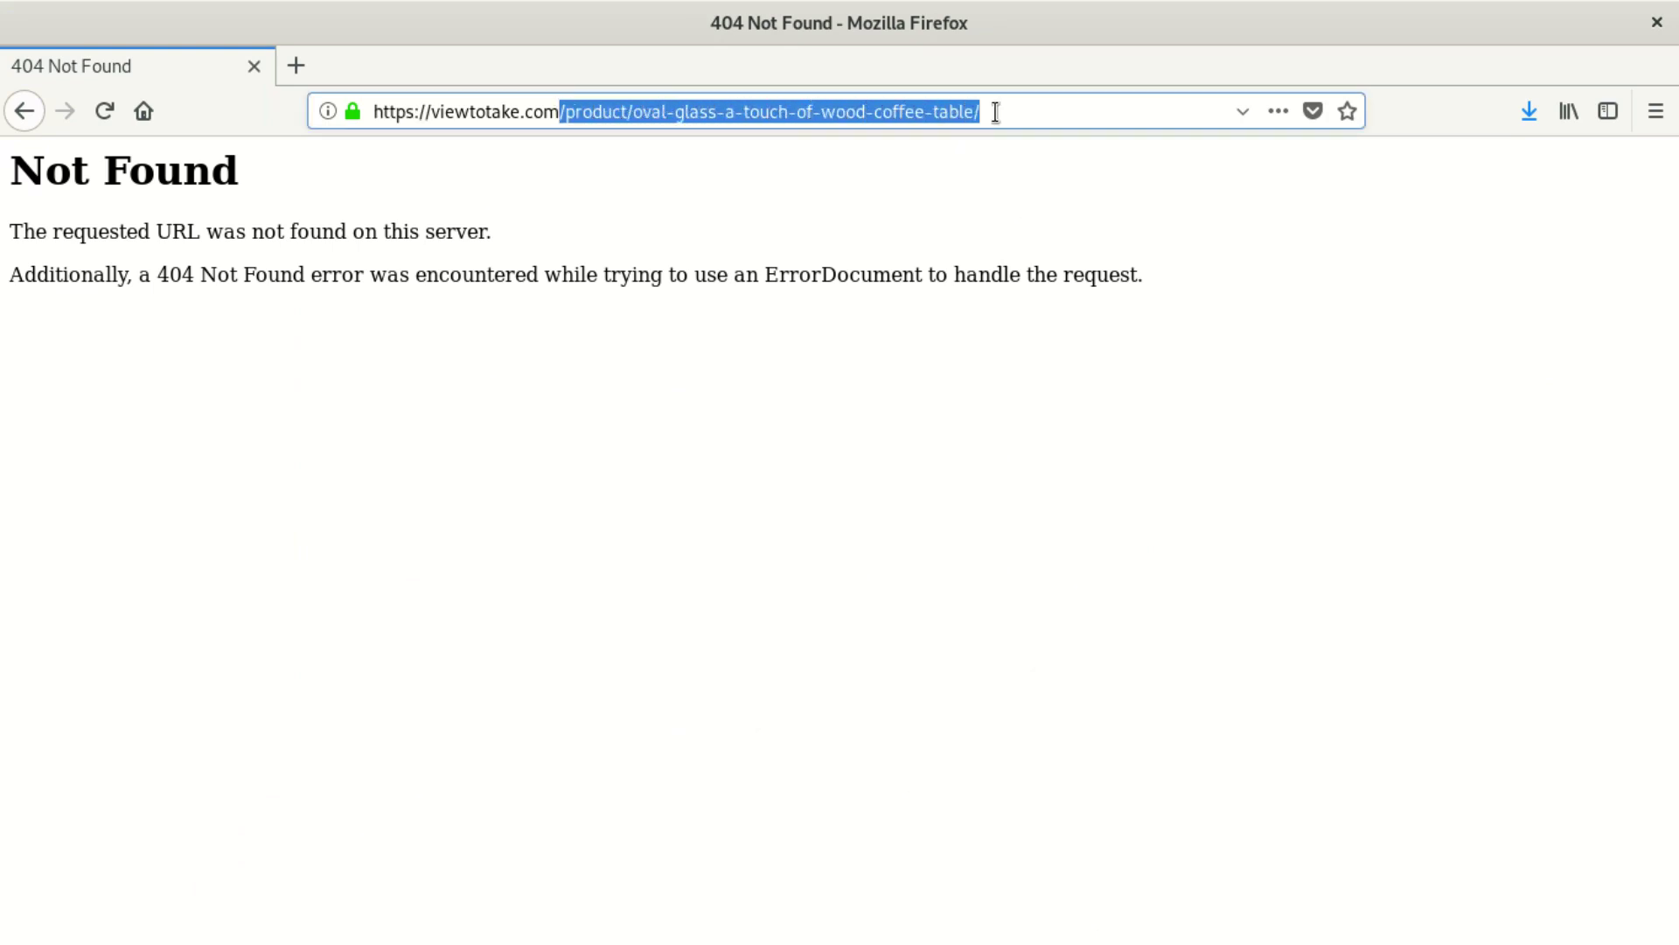
{"action": "triple_click", "coordinate": [35, 229]}
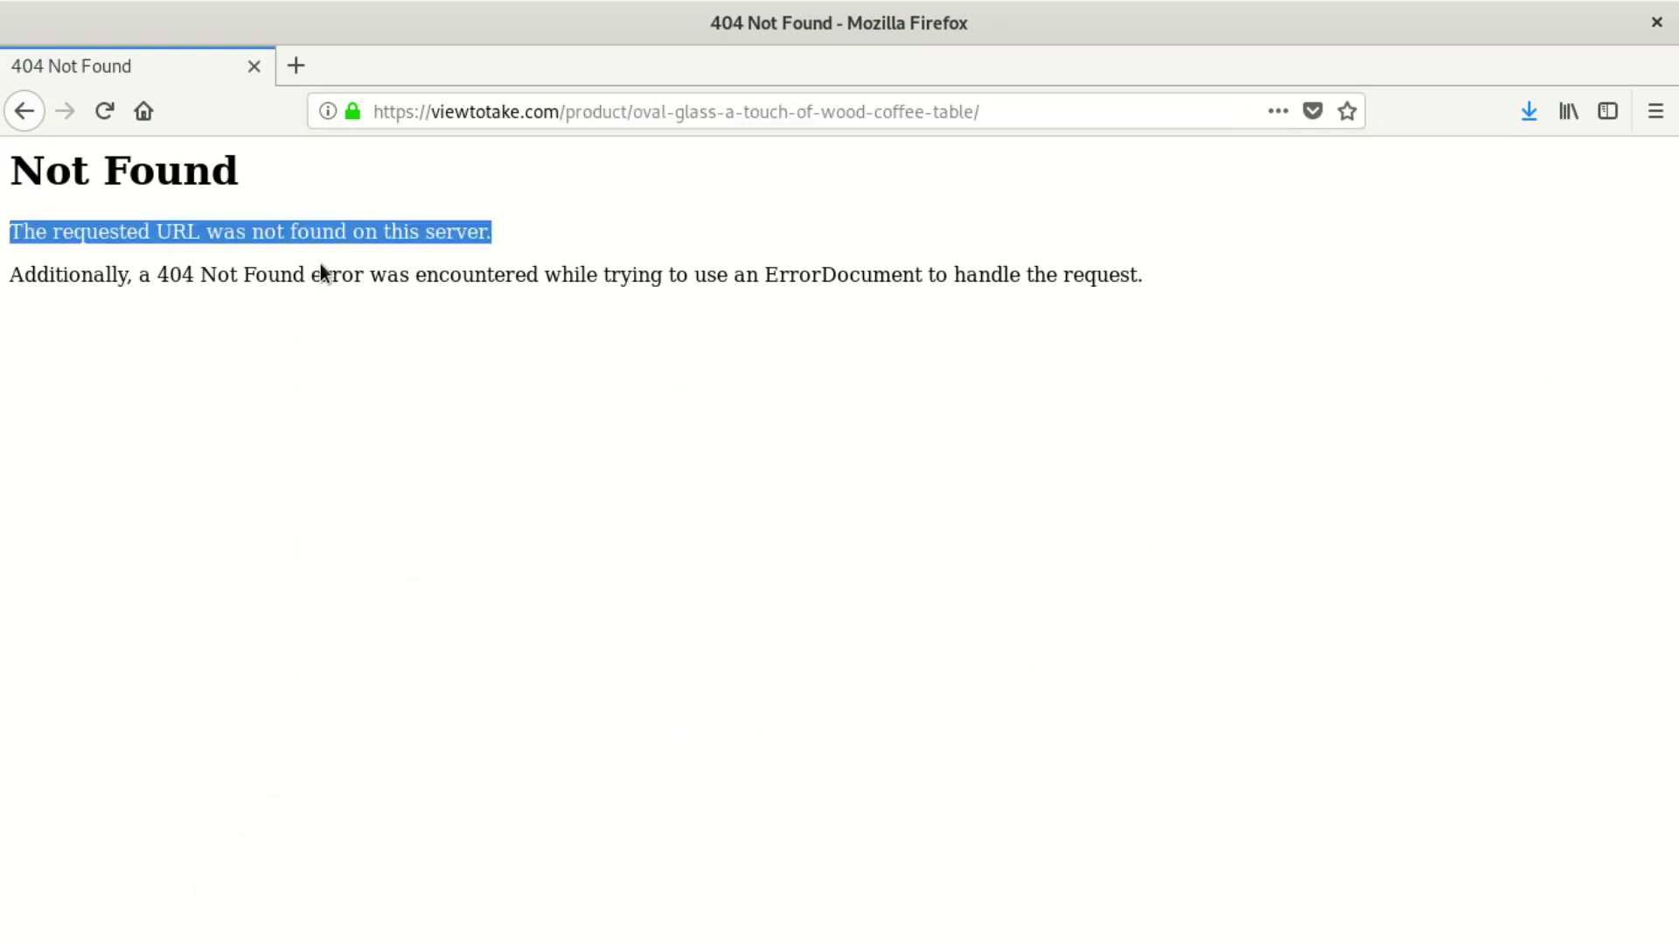
Go back to the shop listing and open the 30Ml Perfumes product page
{"action": "left_click", "coordinate": [20, 110]}
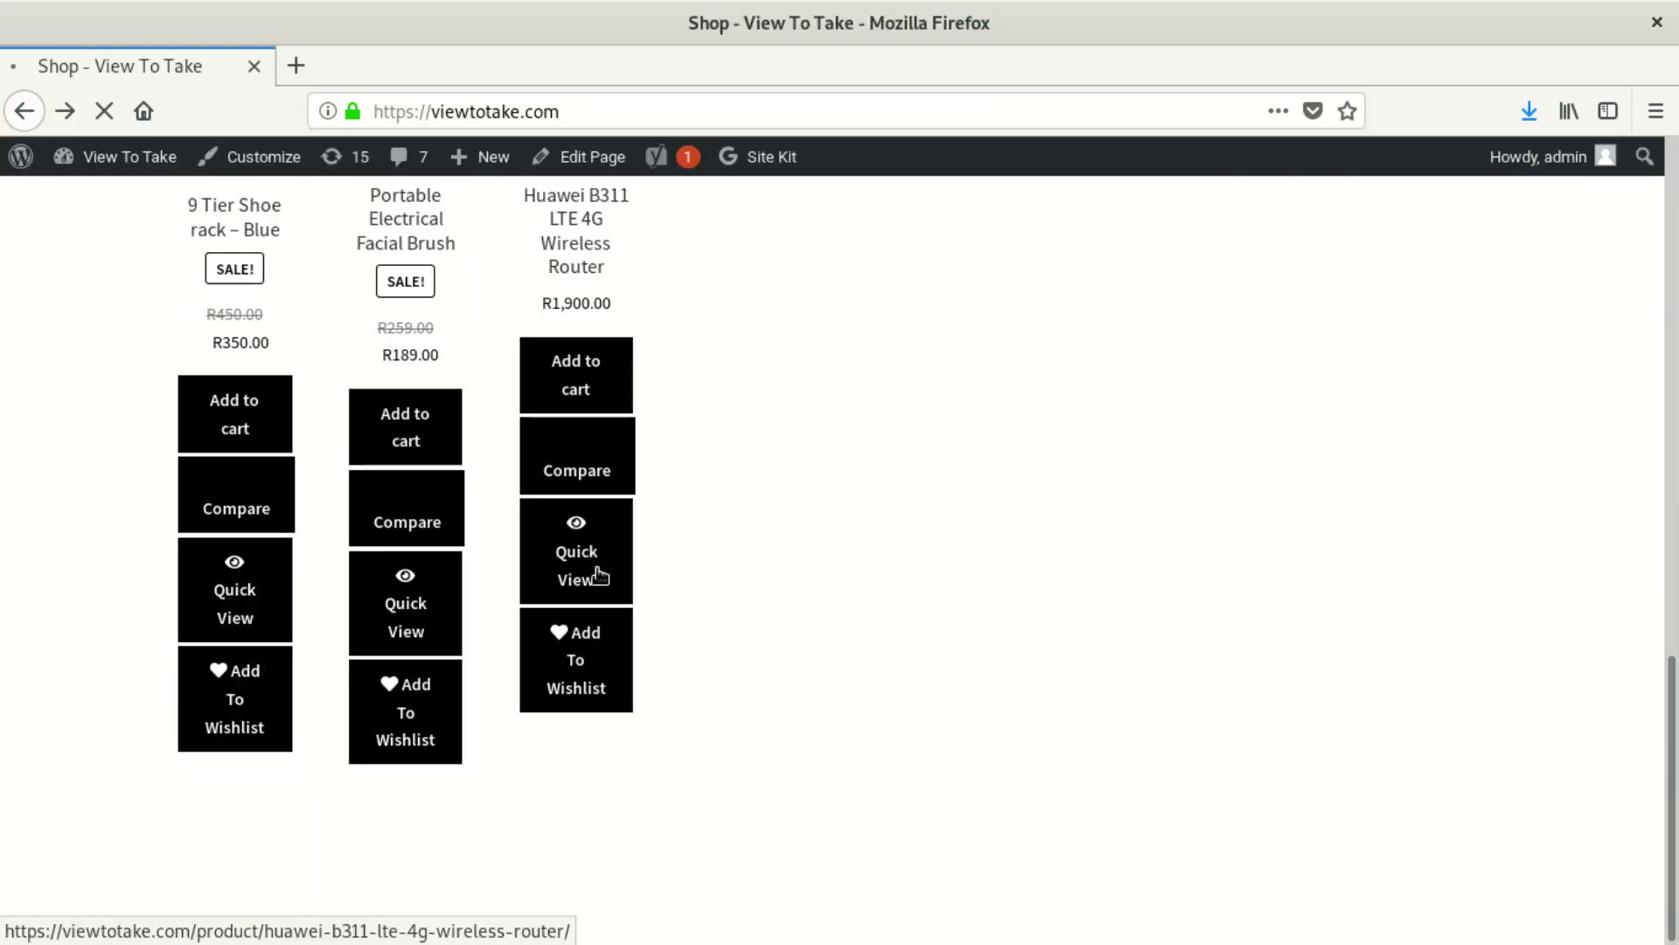
{"action": "scroll", "coordinate": [599, 576], "scroll_direction": "down", "scroll_amount": 5}
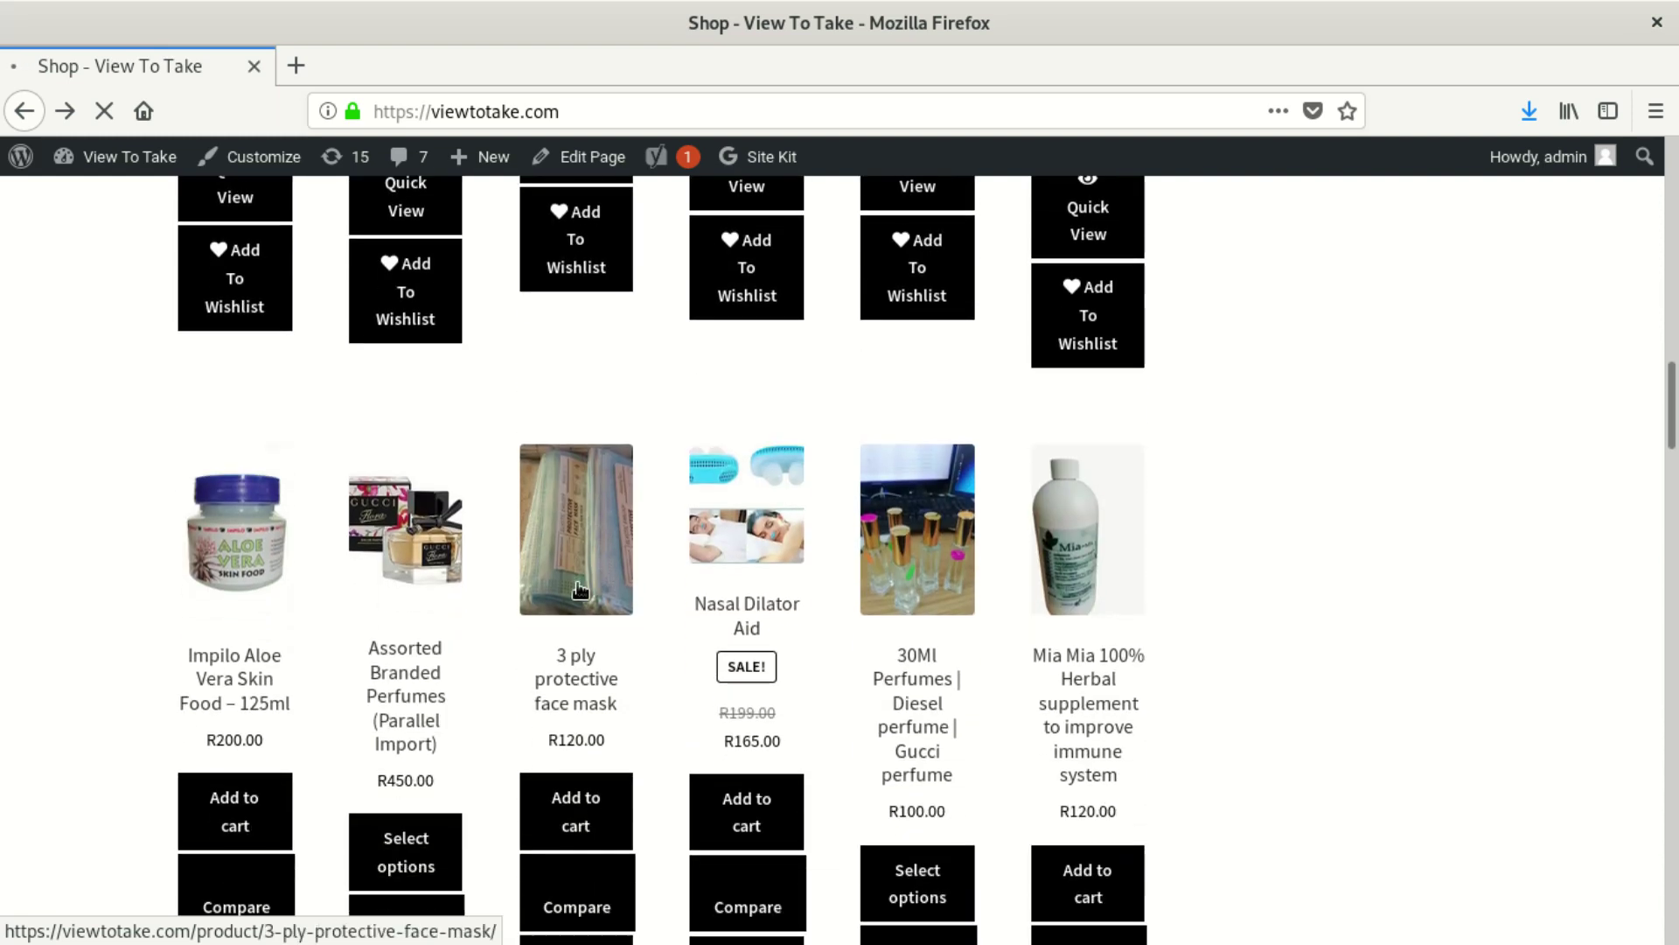
{"action": "left_click", "coordinate": [868, 516]}
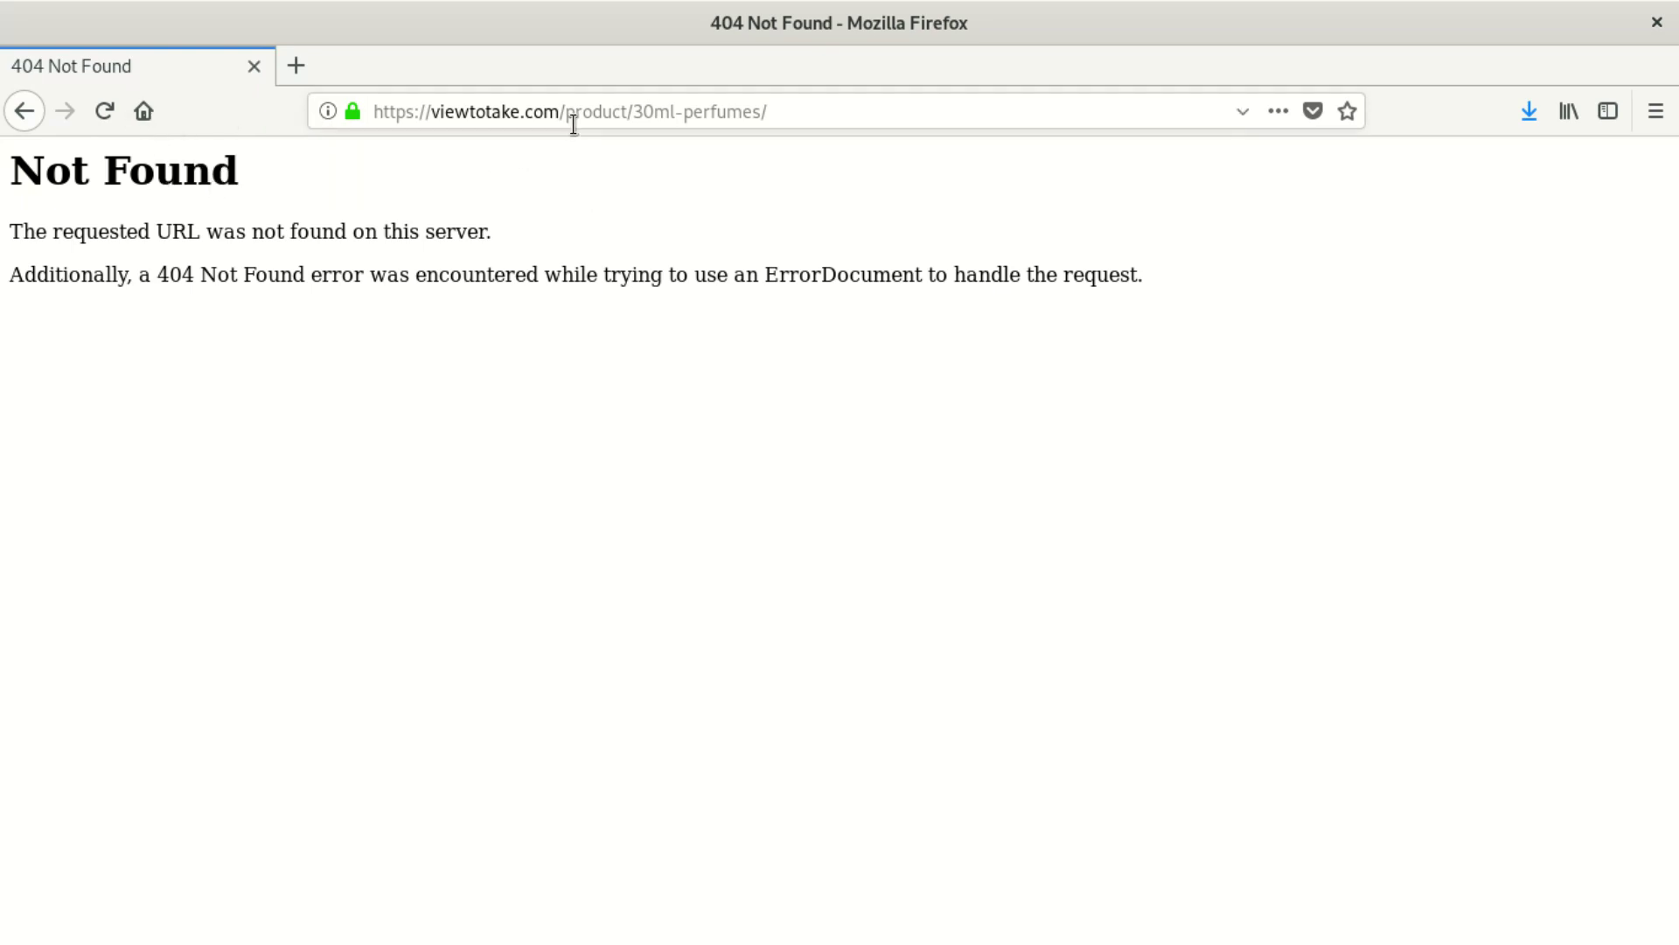
Replace the product path in the address with wp-admin/ to load the WordPress admin of viewtotake.com
{"action": "left_click_drag", "start_coordinate": [565, 112], "coordinate": [1320, 186]}
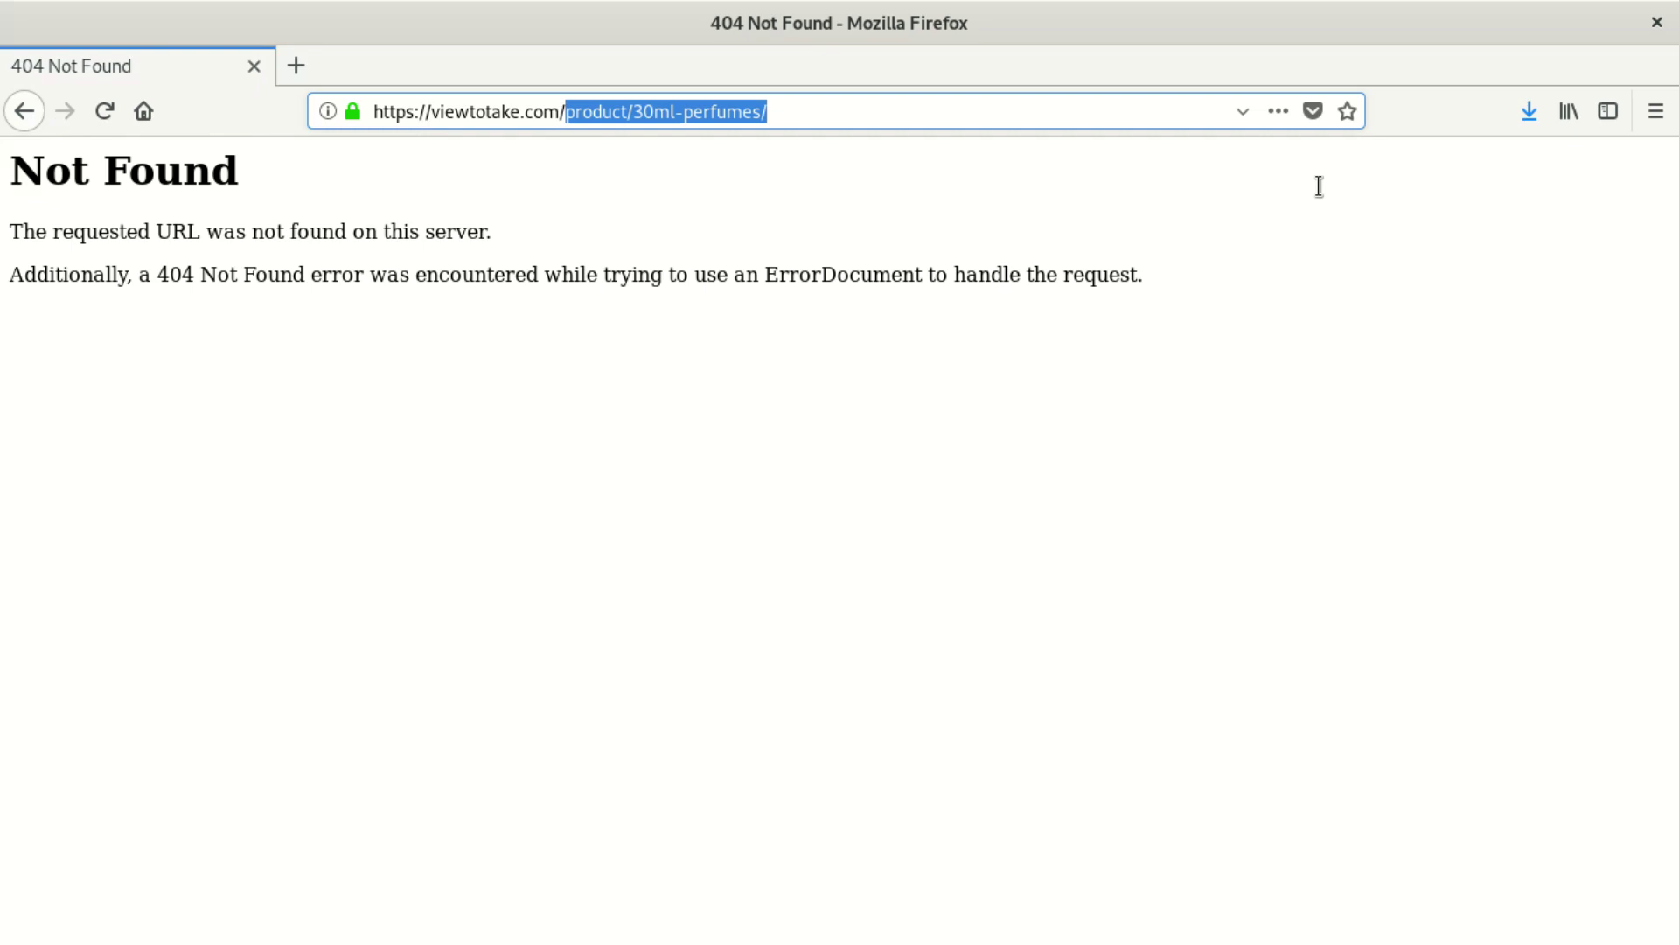
{"action": "key", "text": "BackSpace"}
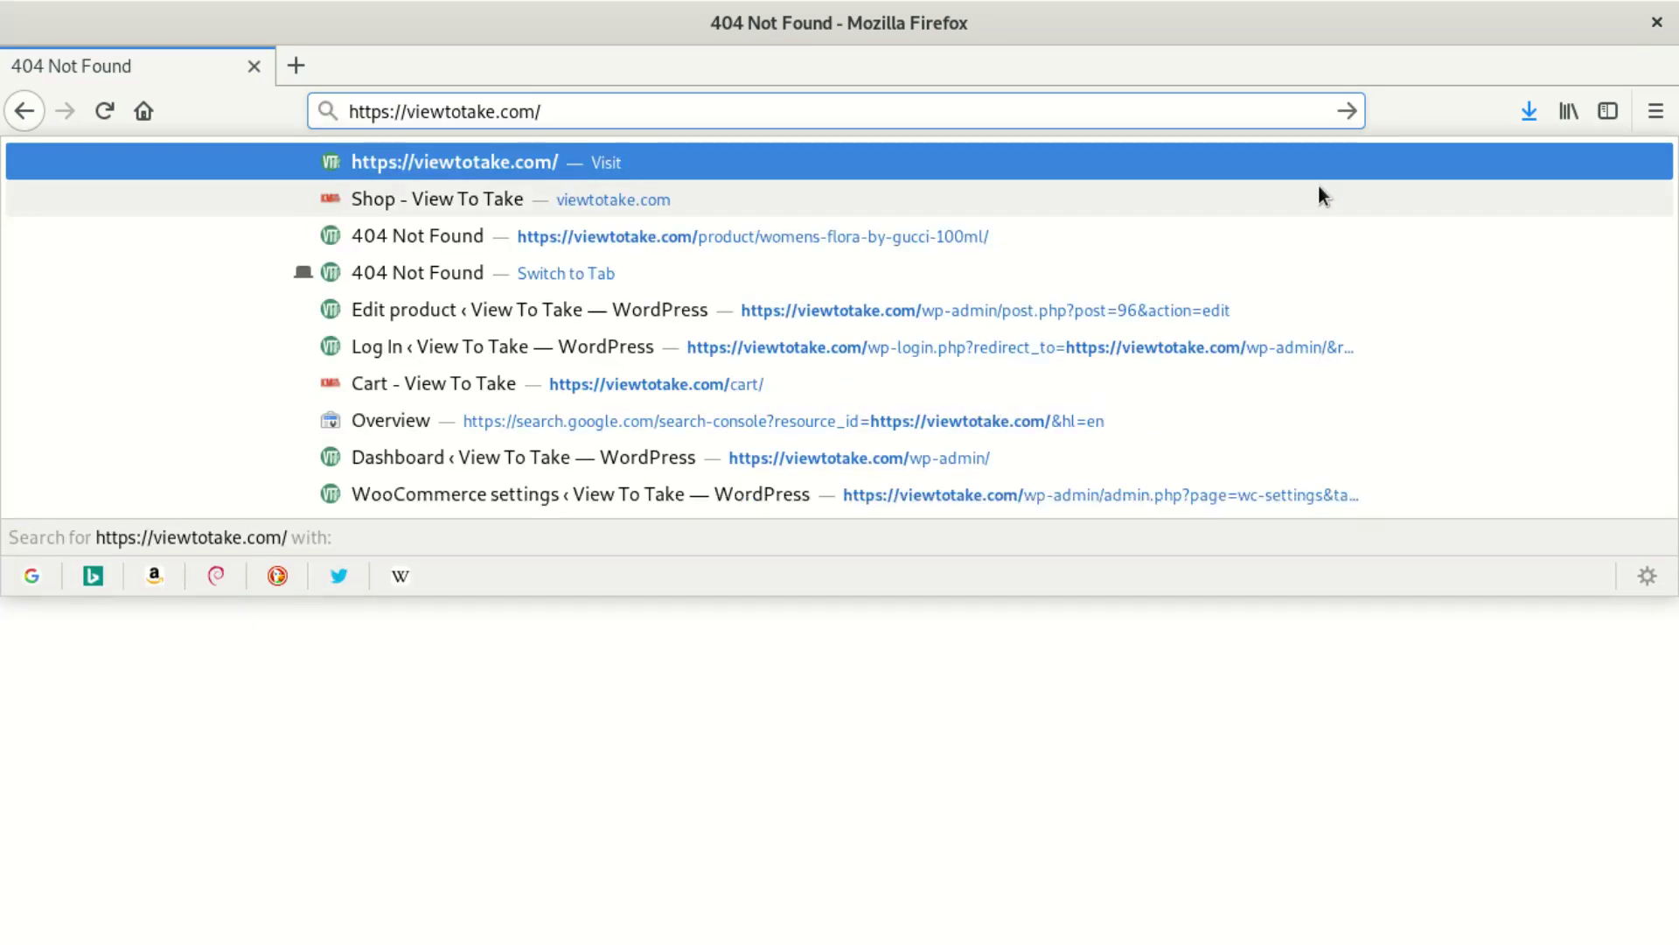
{"action": "type", "text": "w"}
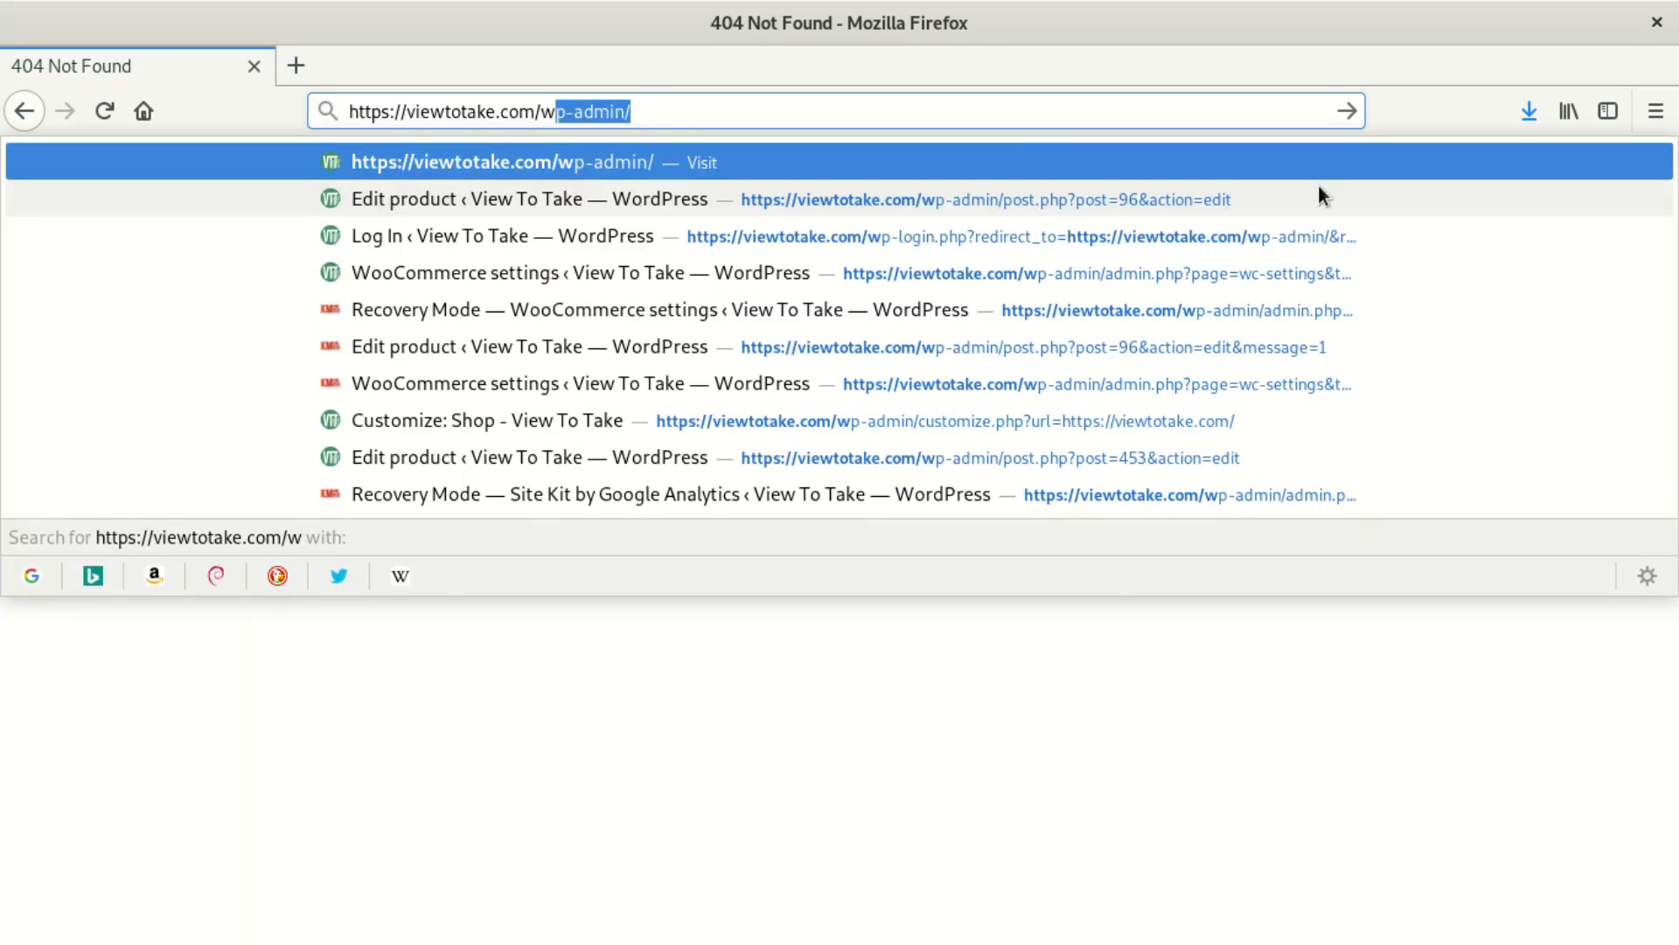
{"action": "key", "text": "Escape"}
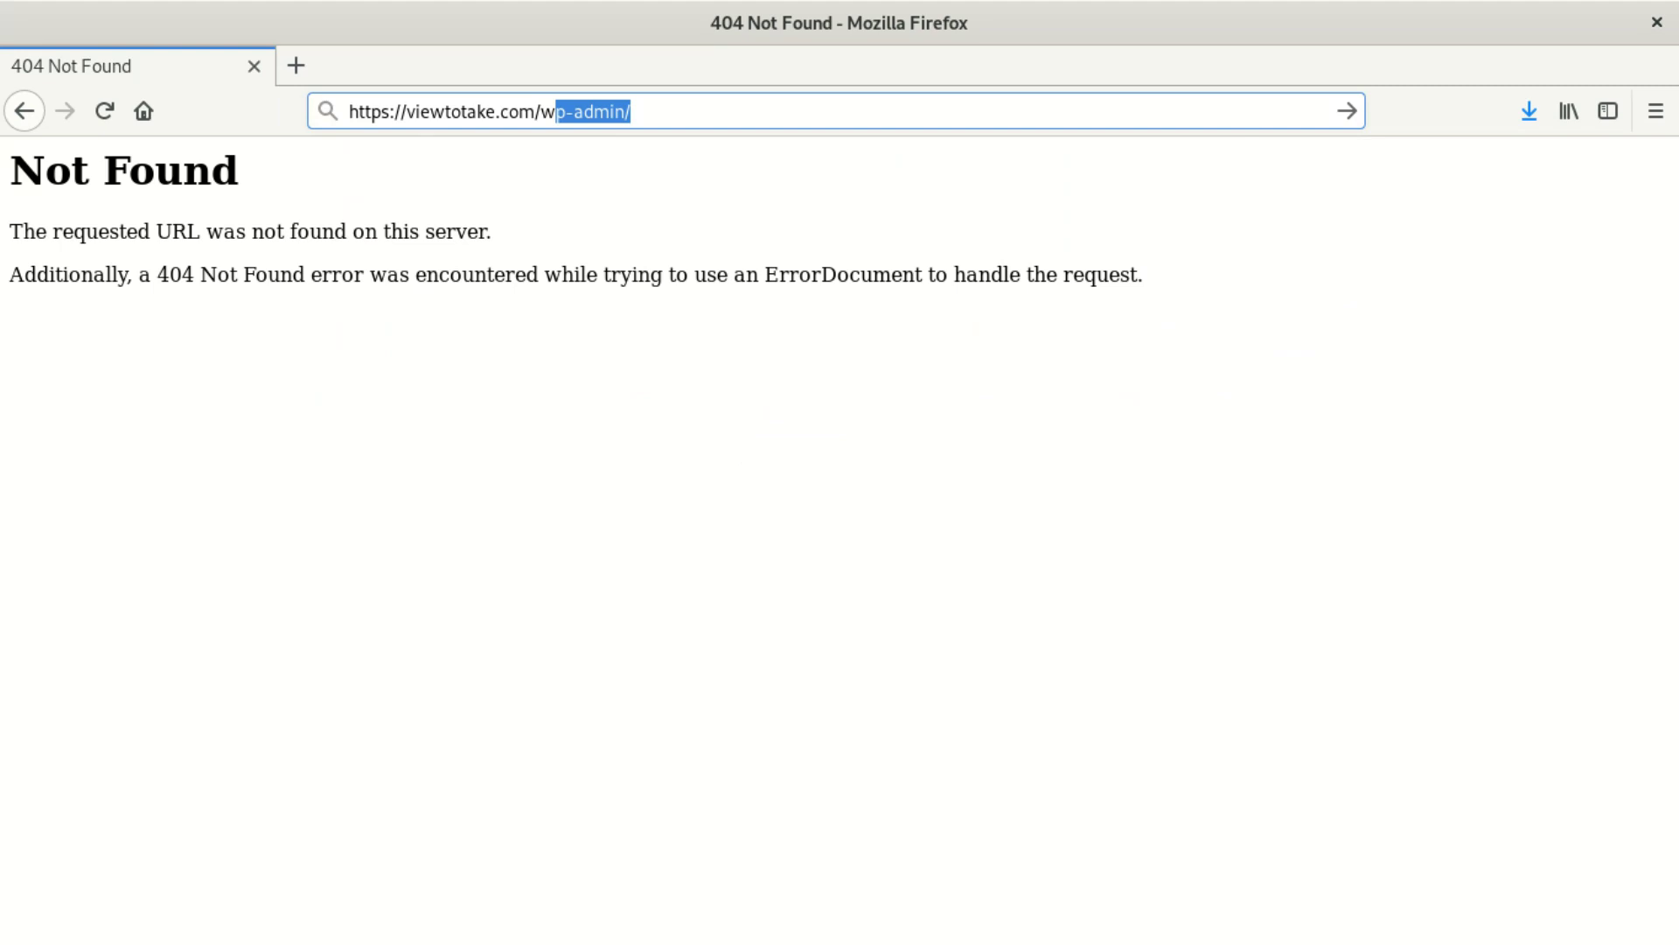
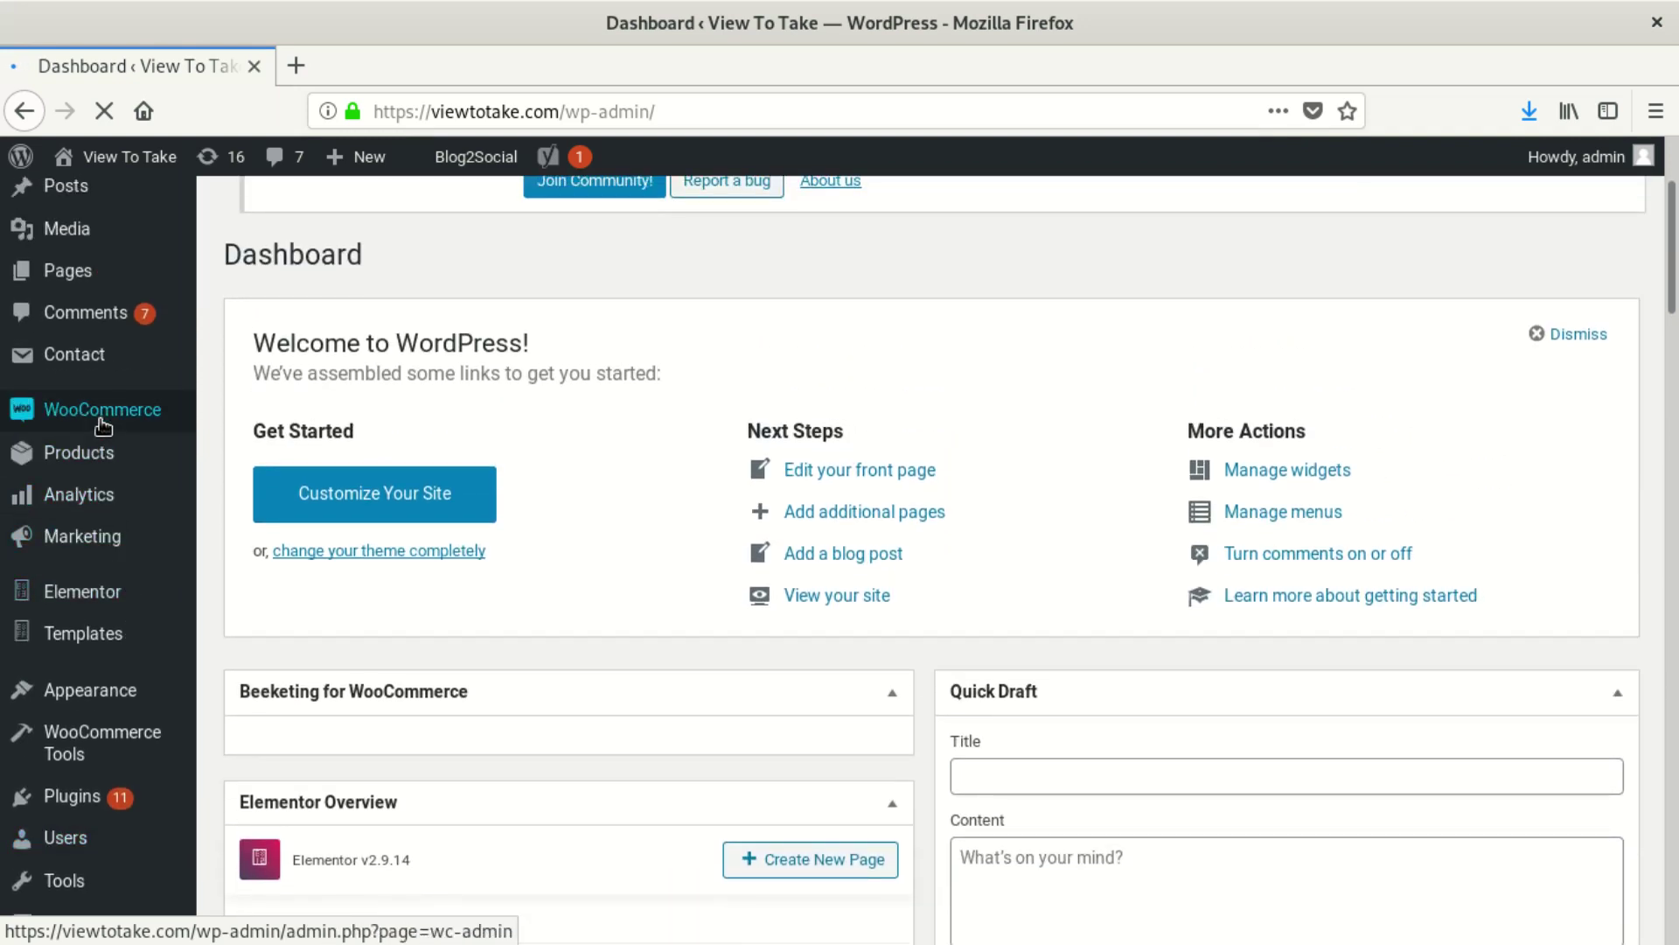
Open the Site Kit dashboard from the WordPress admin
{"action": "scroll", "coordinate": [103, 426], "scroll_direction": "up", "scroll_amount": 3}
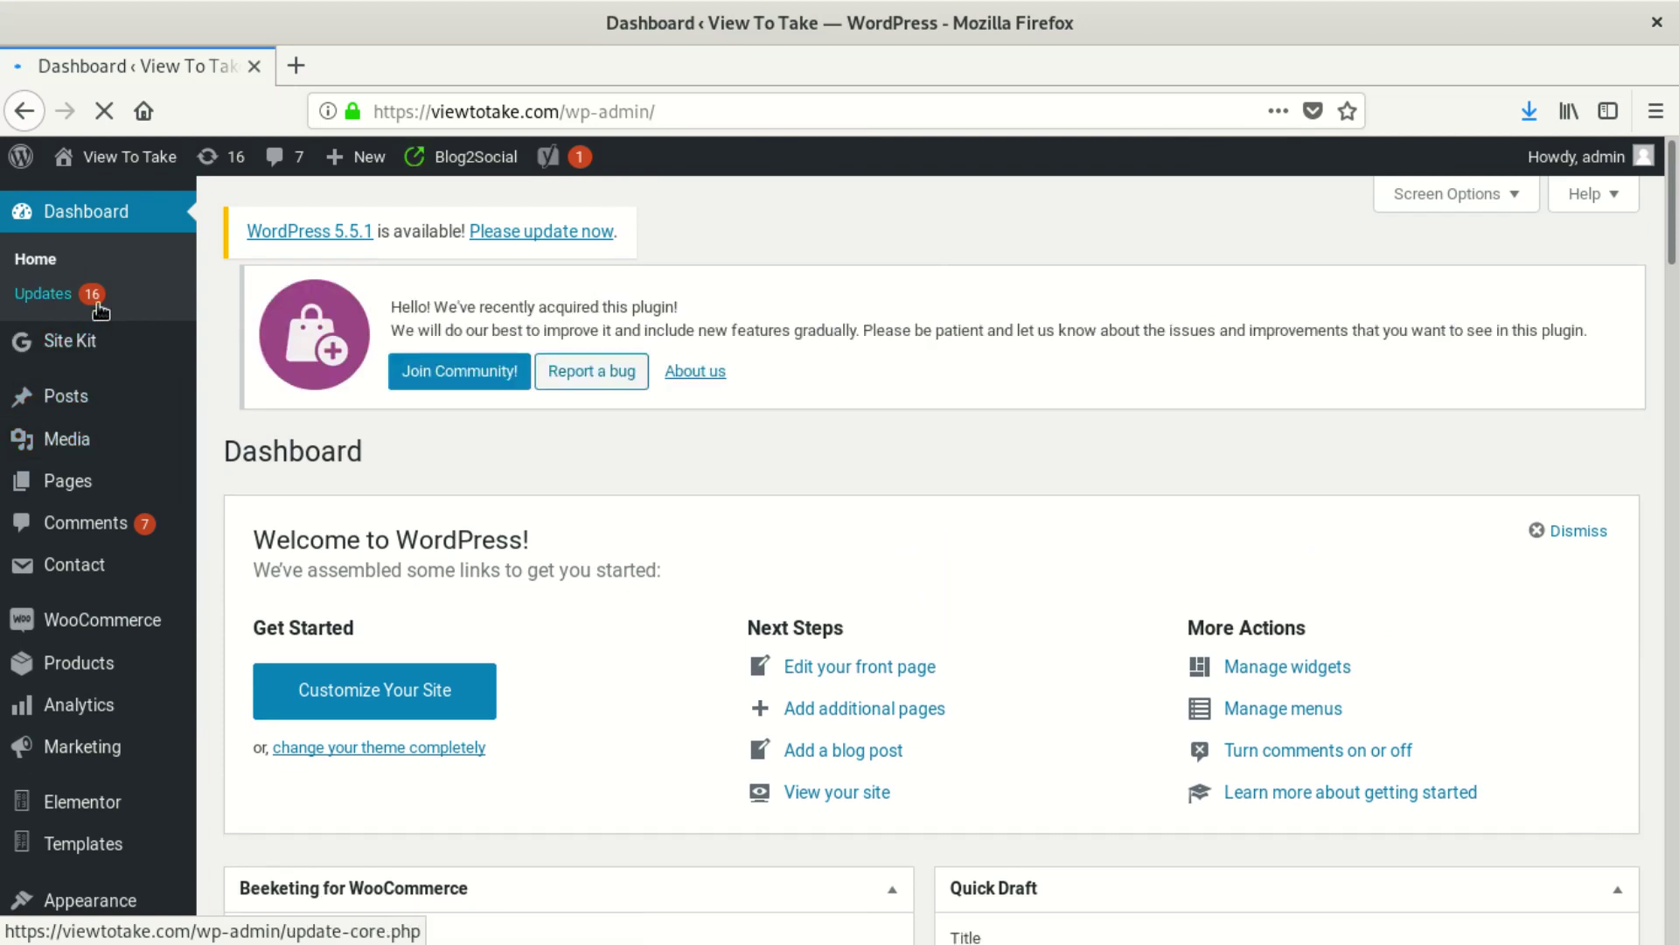
{"action": "scroll", "coordinate": [87, 350], "scroll_direction": "down", "scroll_amount": 5}
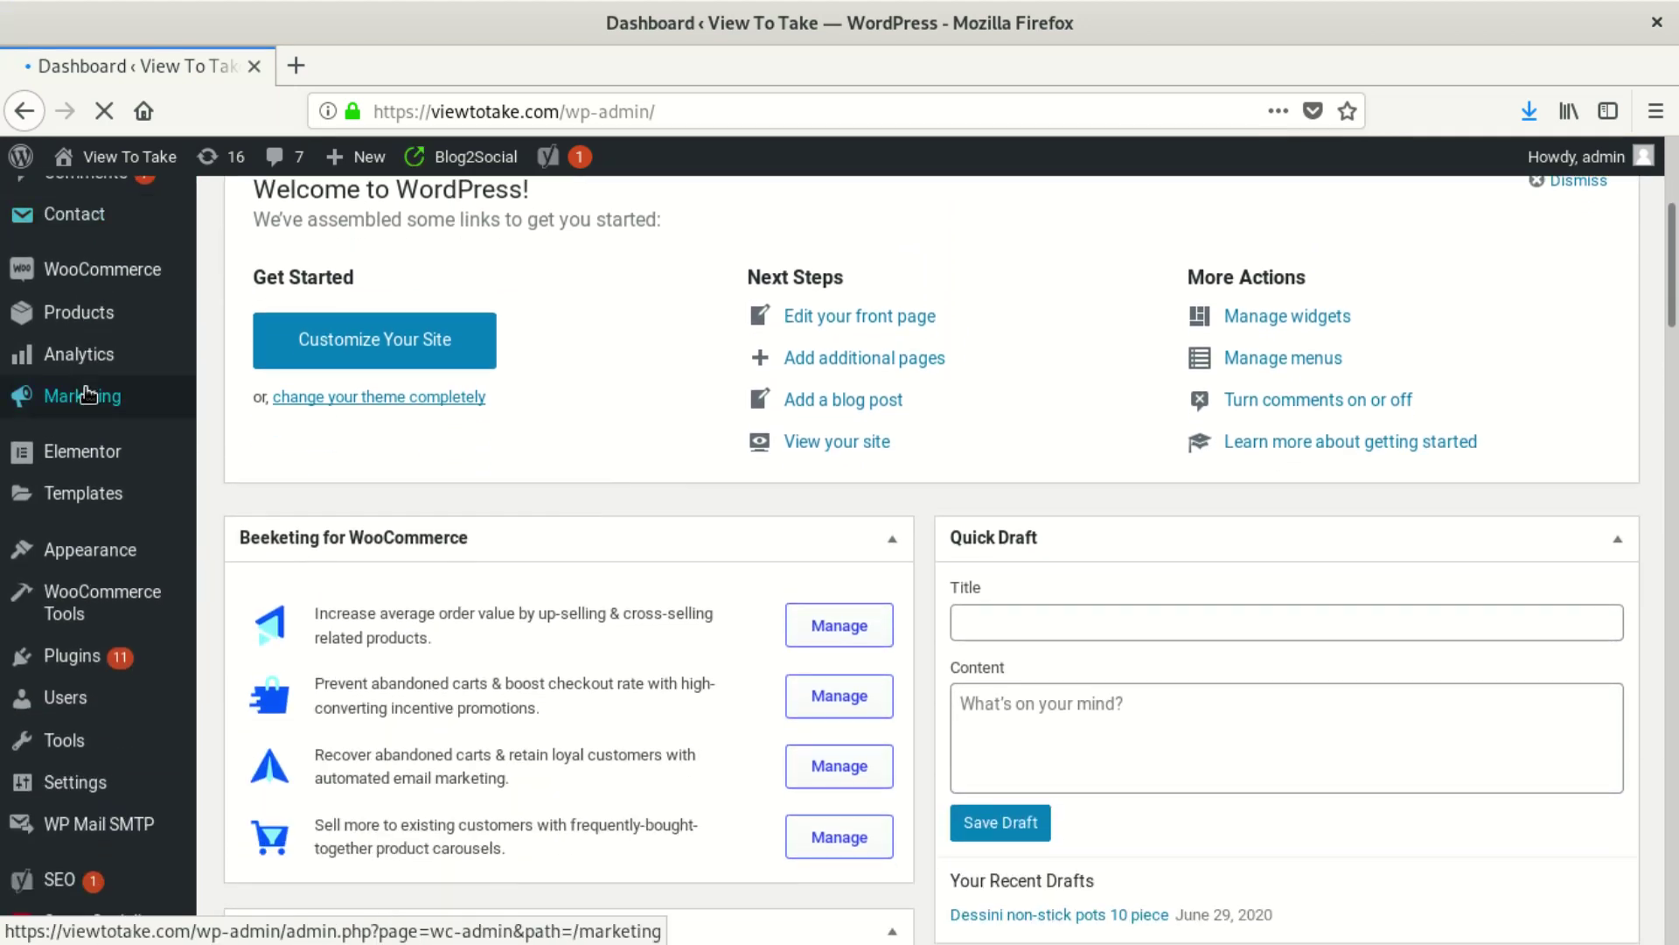
{"action": "scroll", "coordinate": [79, 587], "scroll_direction": "up", "scroll_amount": 5}
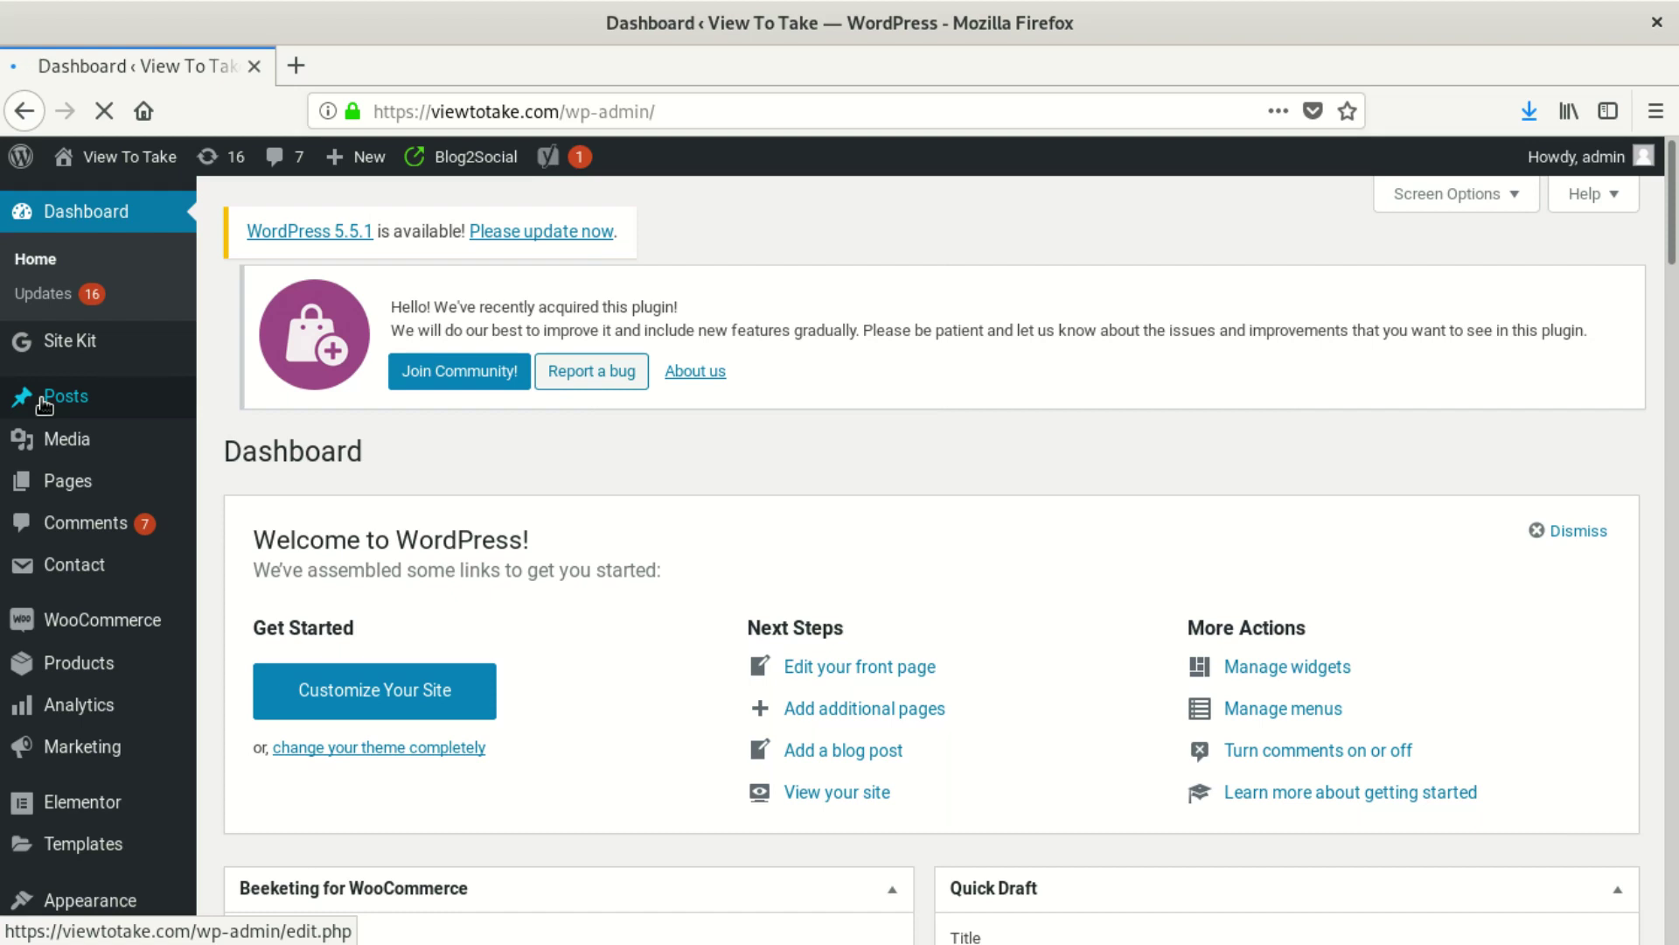
{"action": "scroll", "coordinate": [232, 442], "scroll_direction": "down", "scroll_amount": 2}
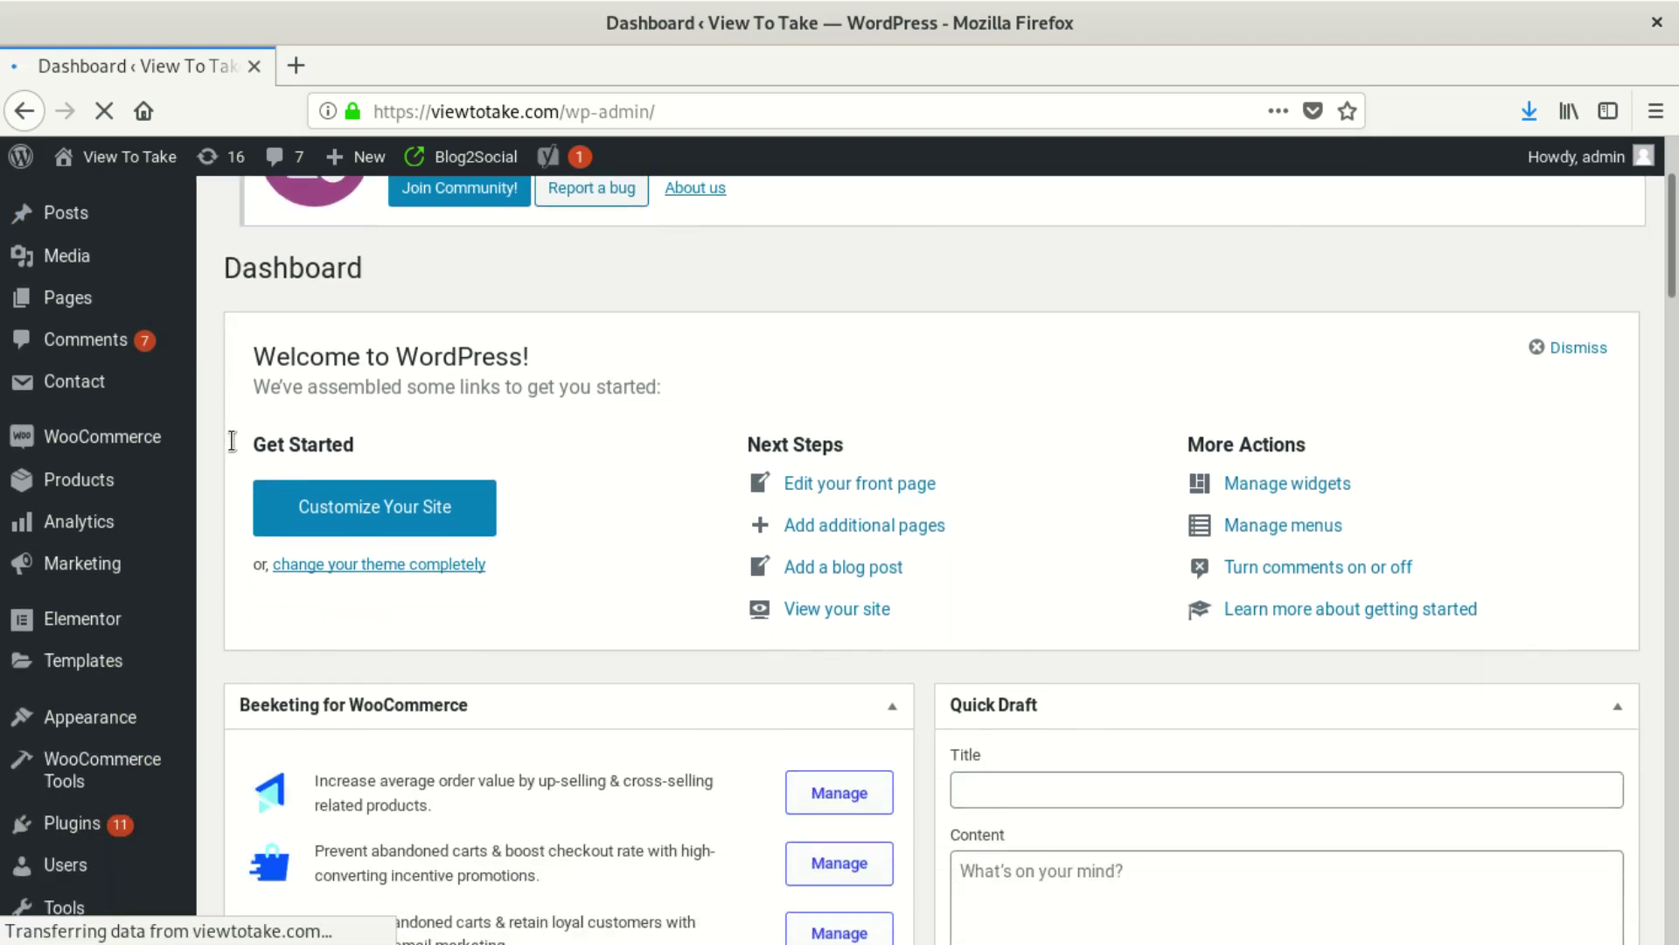
{"action": "scroll", "coordinate": [232, 441], "scroll_direction": "up", "scroll_amount": 3}
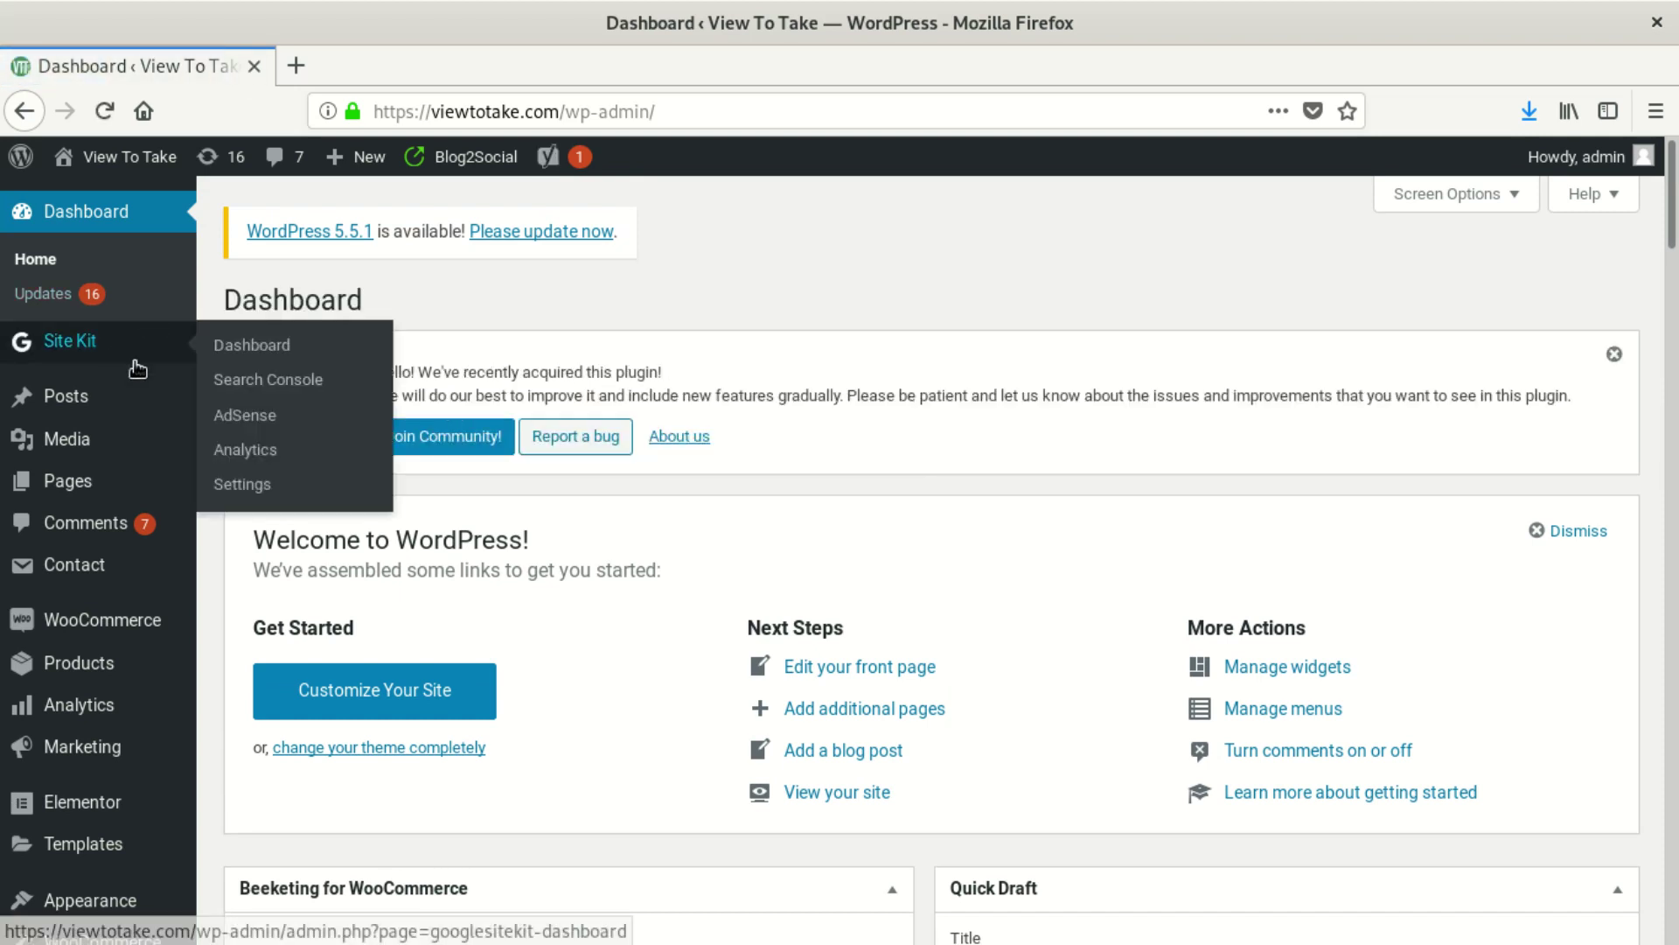
{"action": "mouse_move", "coordinate": [83, 340]}
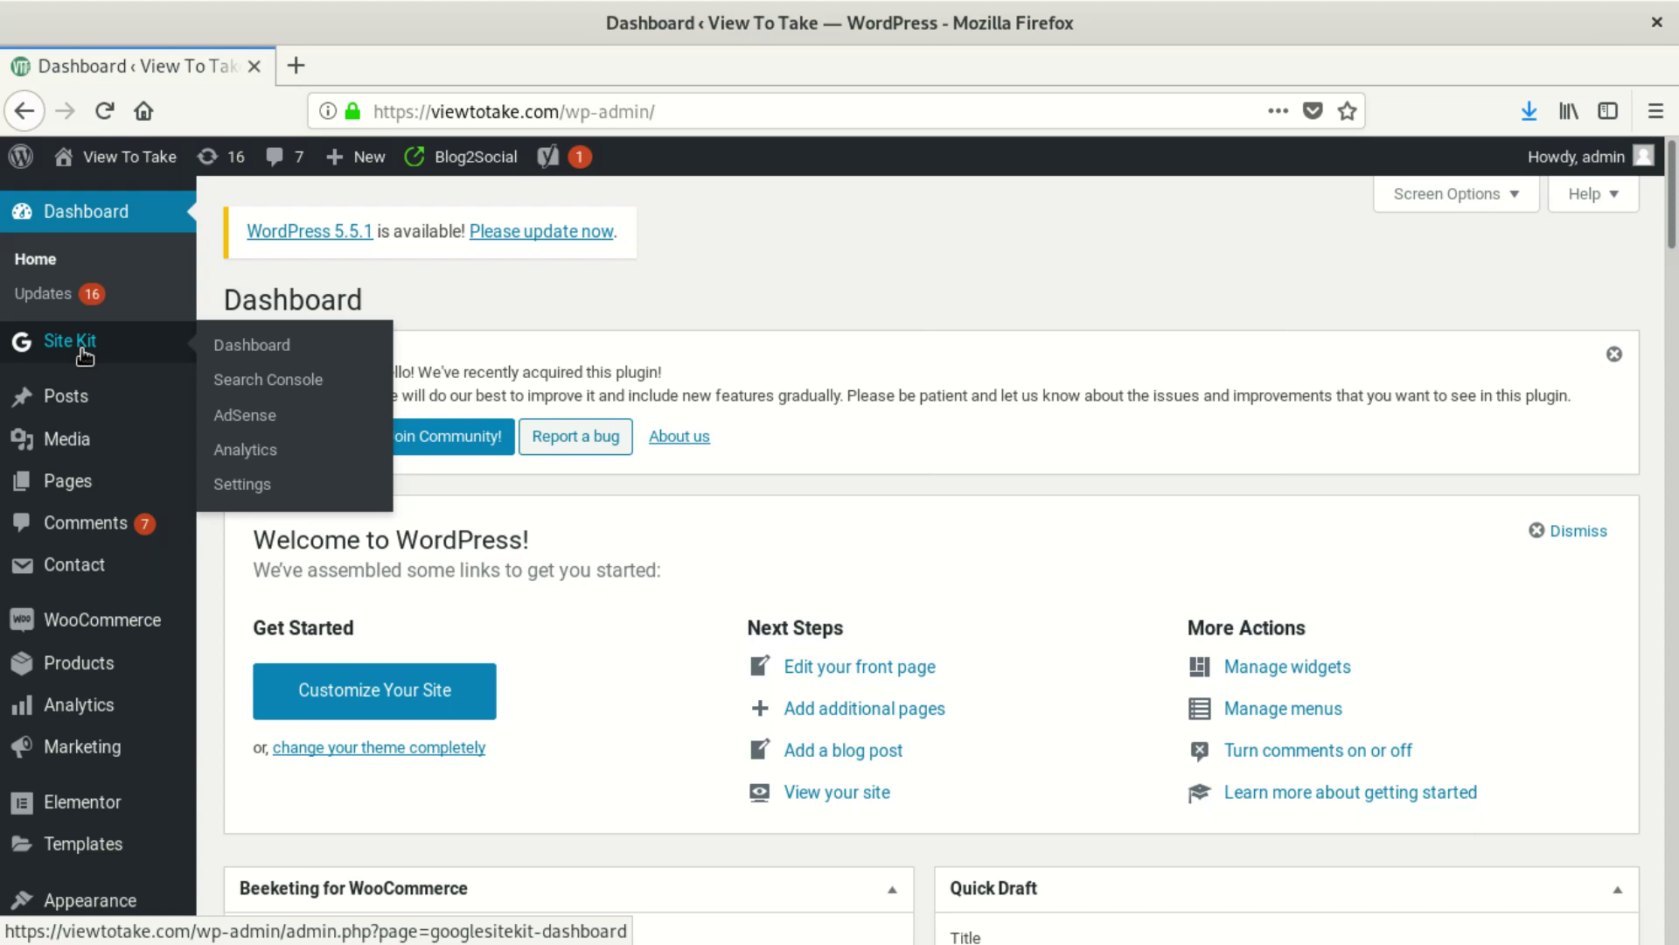
{"action": "left_click", "coordinate": [260, 346]}
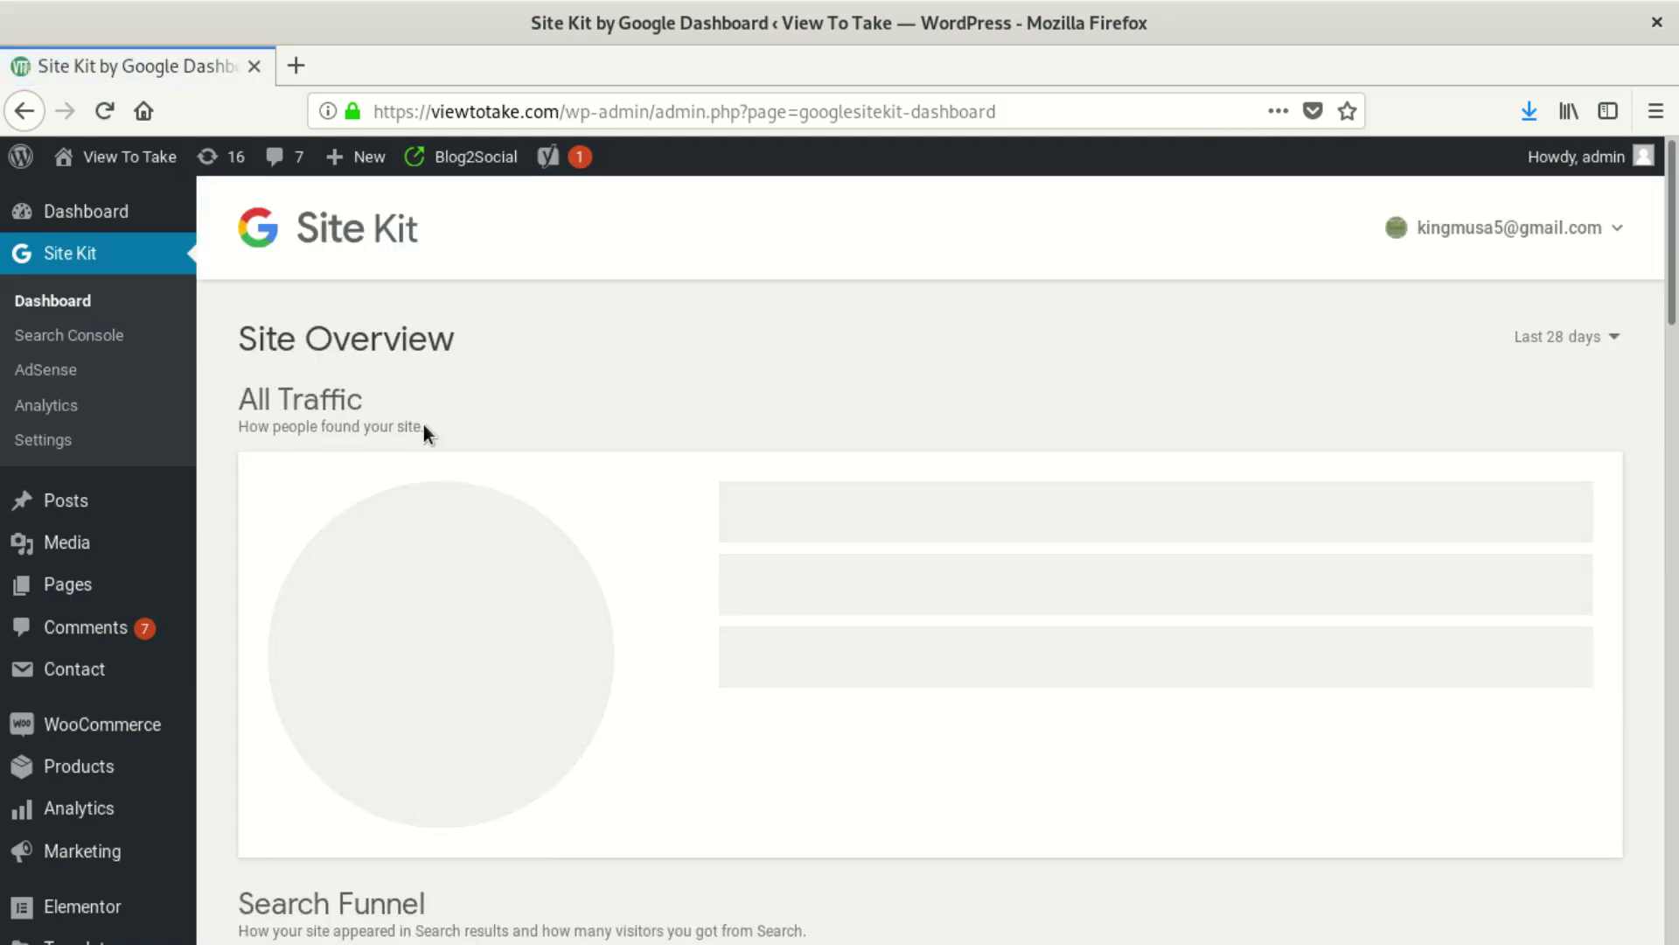
Examine the All Traffic, Search Funnel and Popularity sections of the Site Kit overview
{"action": "scroll", "coordinate": [427, 435], "scroll_direction": "down", "scroll_amount": 3}
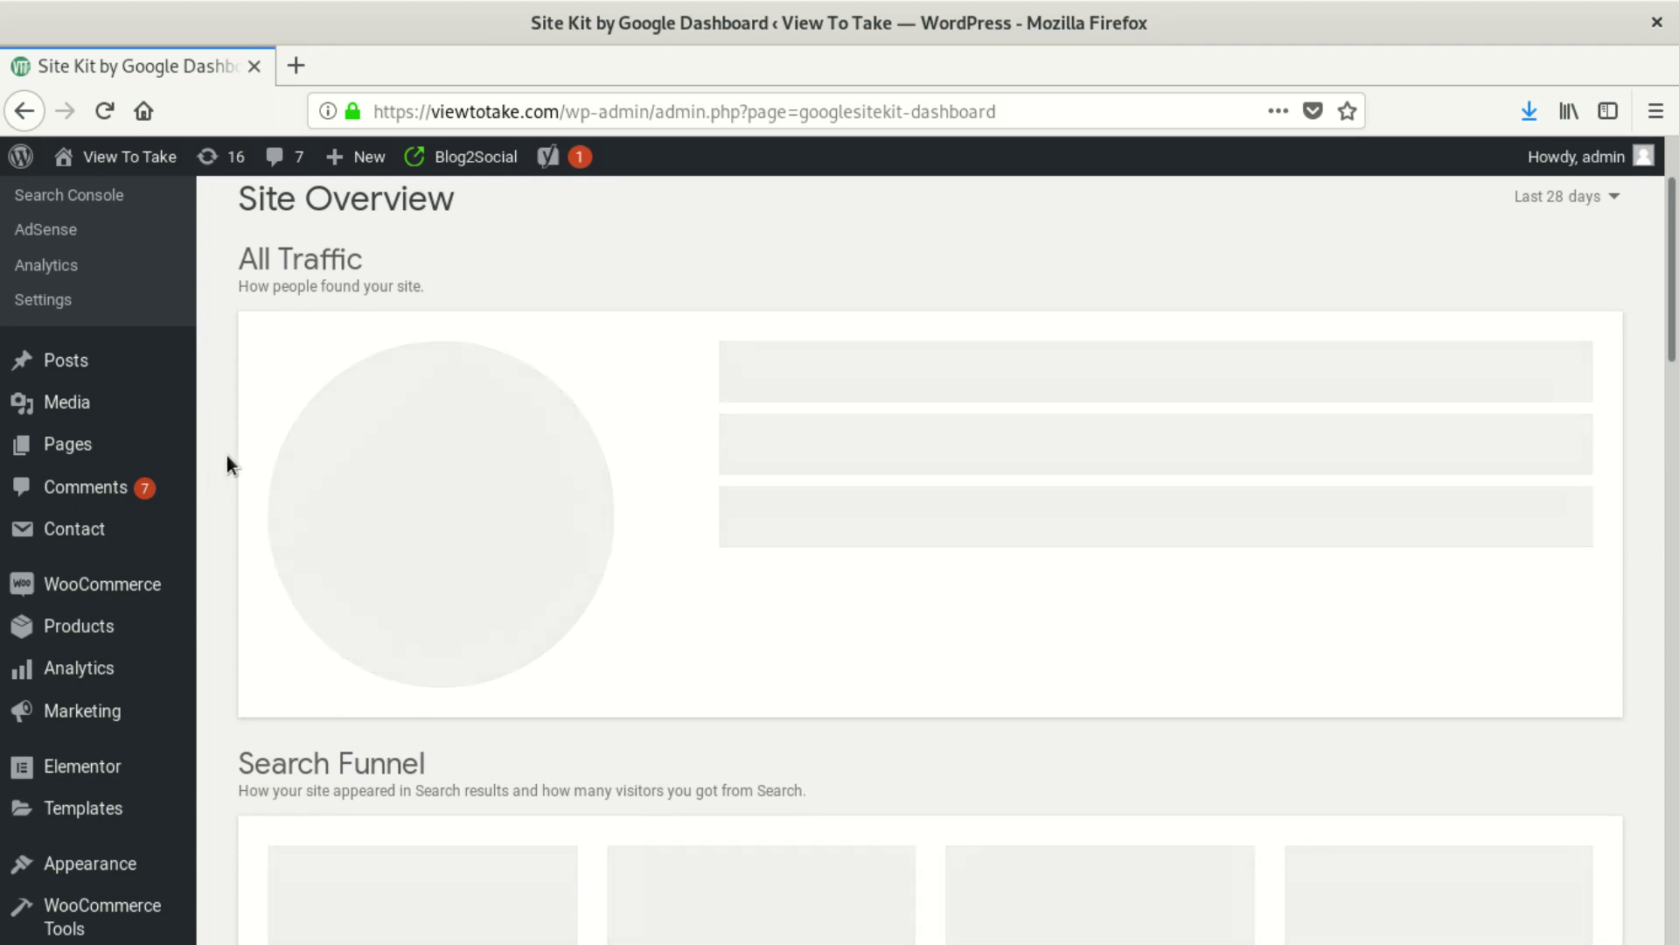
{"action": "scroll", "coordinate": [442, 501], "scroll_direction": "down", "scroll_amount": 1}
{"action": "scroll", "coordinate": [443, 503], "scroll_direction": "down", "scroll_amount": 15}
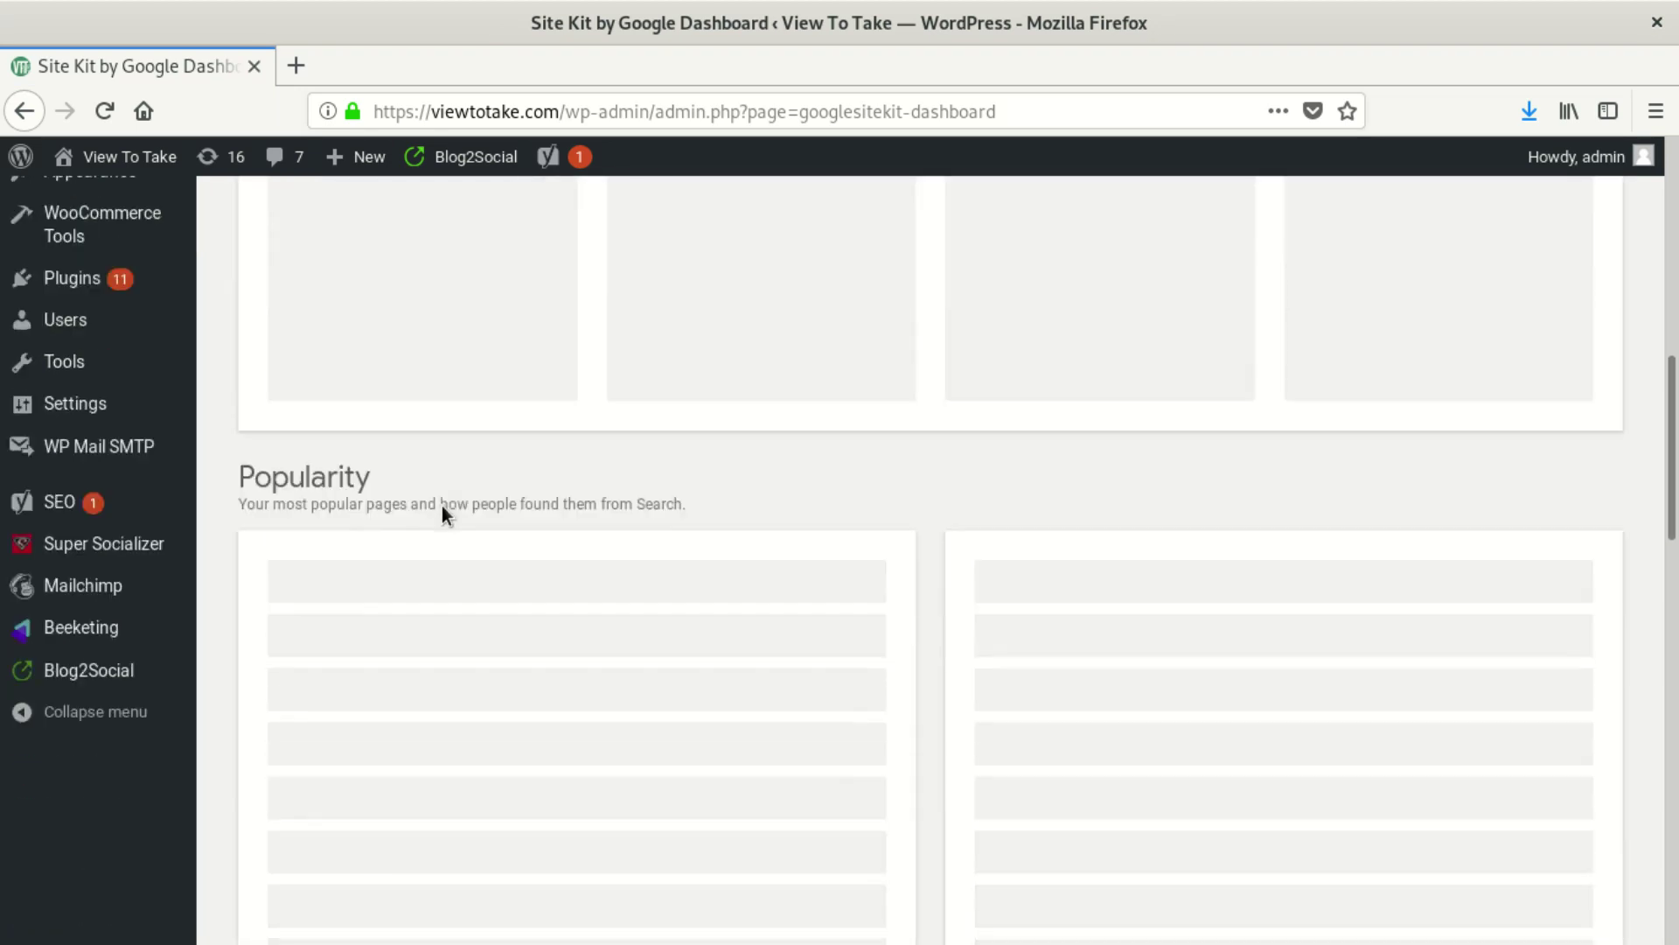
{"action": "scroll", "coordinate": [443, 507], "scroll_direction": "up", "scroll_amount": 7}
{"action": "scroll", "coordinate": [441, 504], "scroll_direction": "up", "scroll_amount": 7}
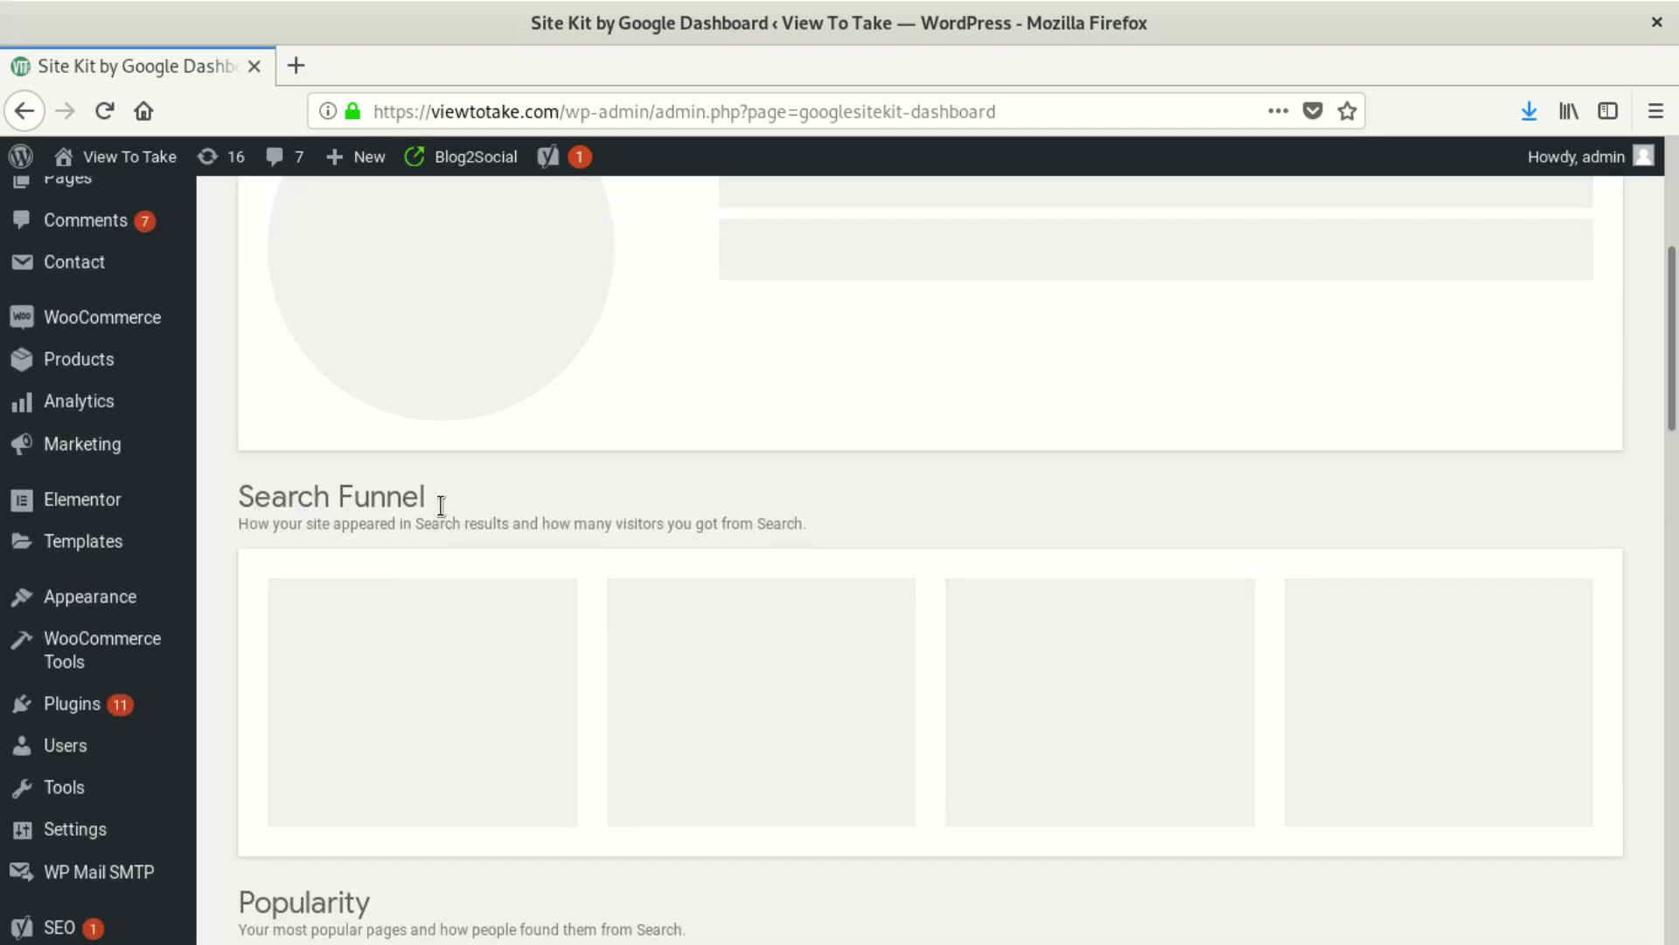
{"action": "scroll", "coordinate": [440, 506], "scroll_direction": "up", "scroll_amount": 2}
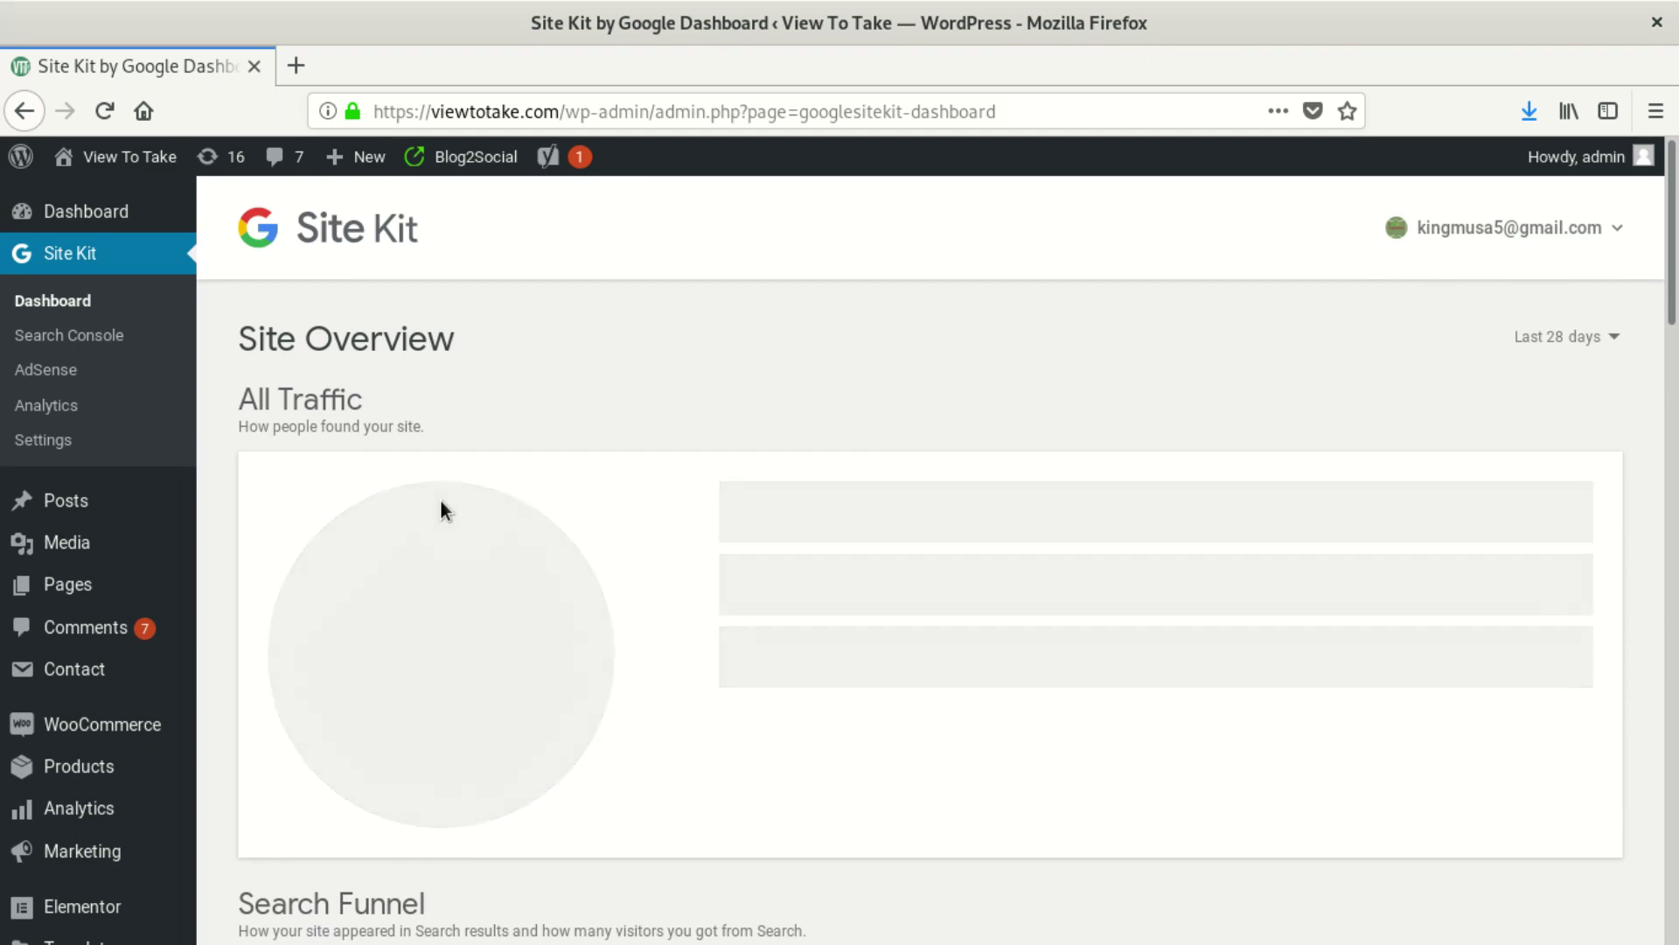
{"action": "scroll", "coordinate": [438, 495], "scroll_direction": "down", "scroll_amount": 7}
{"action": "scroll", "coordinate": [435, 495], "scroll_direction": "down", "scroll_amount": 3}
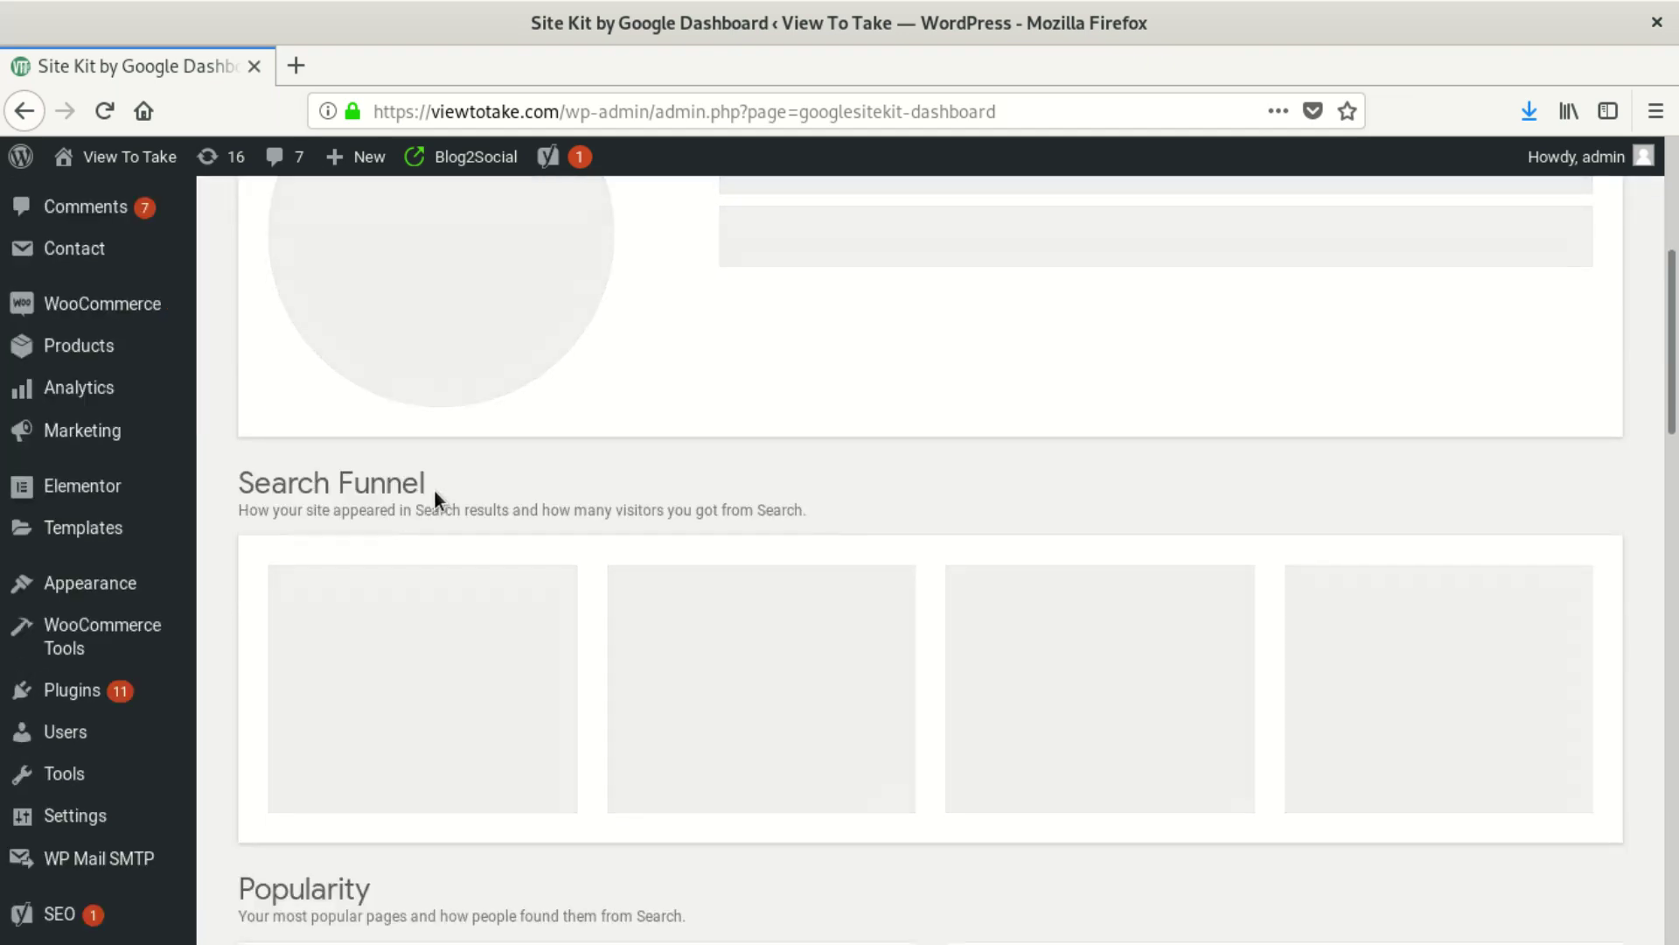
{"action": "scroll", "coordinate": [434, 489], "scroll_direction": "up", "scroll_amount": 10}
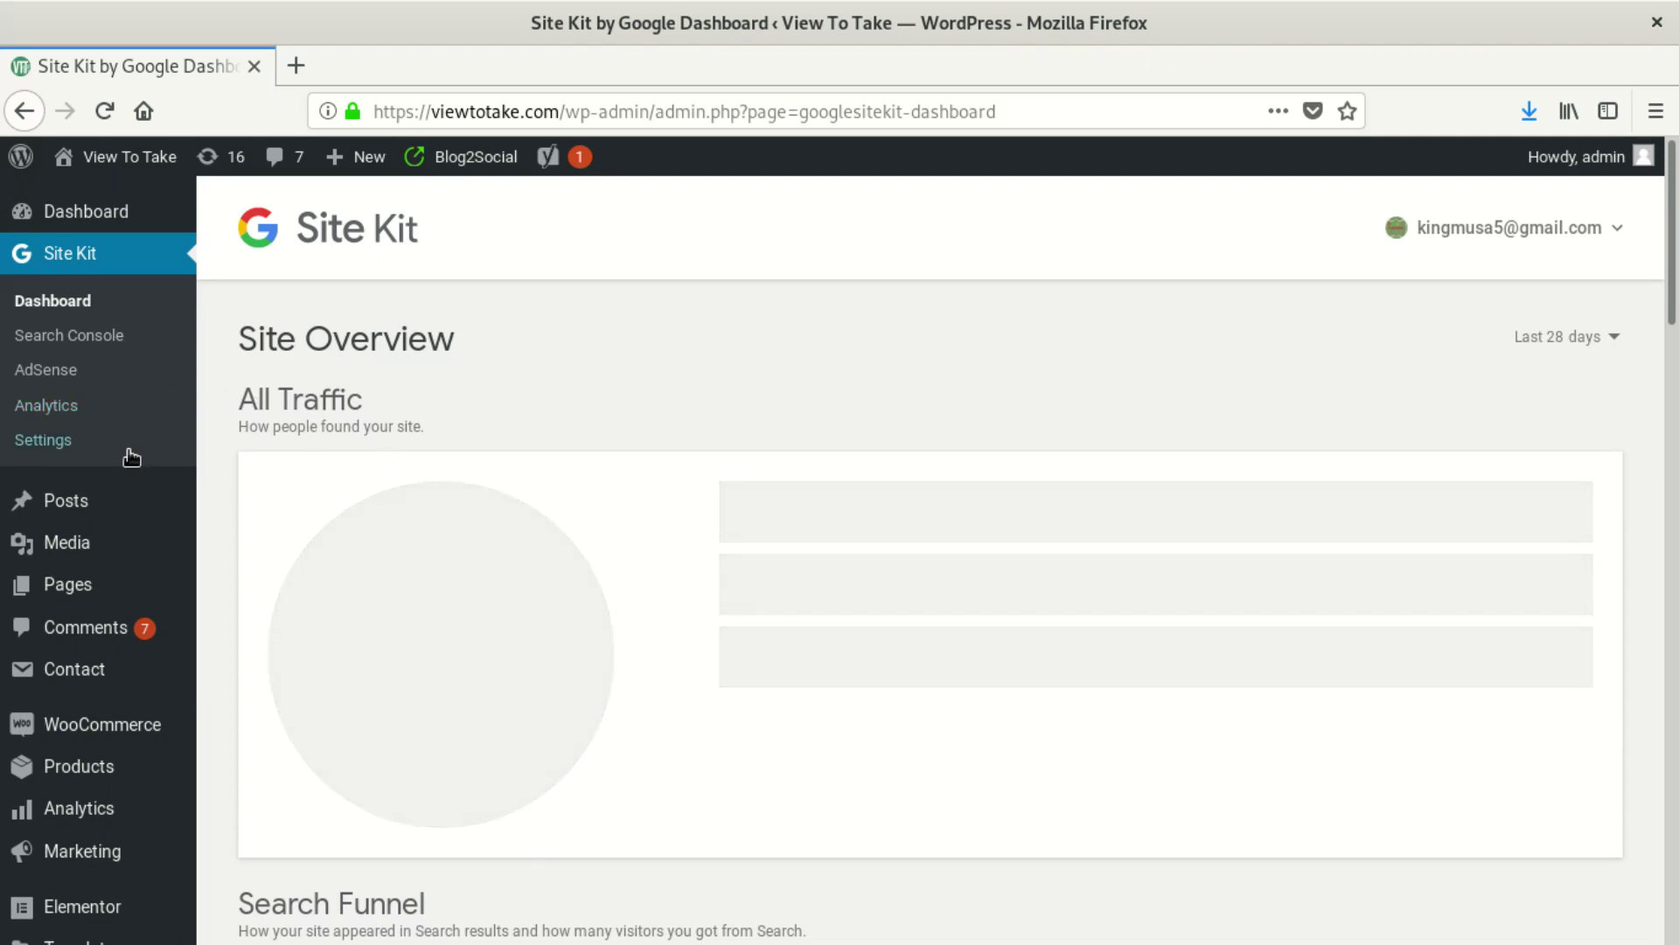
{"action": "scroll", "coordinate": [105, 538], "scroll_direction": "down", "scroll_amount": 8}
{"action": "scroll", "coordinate": [96, 630], "scroll_direction": "up", "scroll_amount": 8}
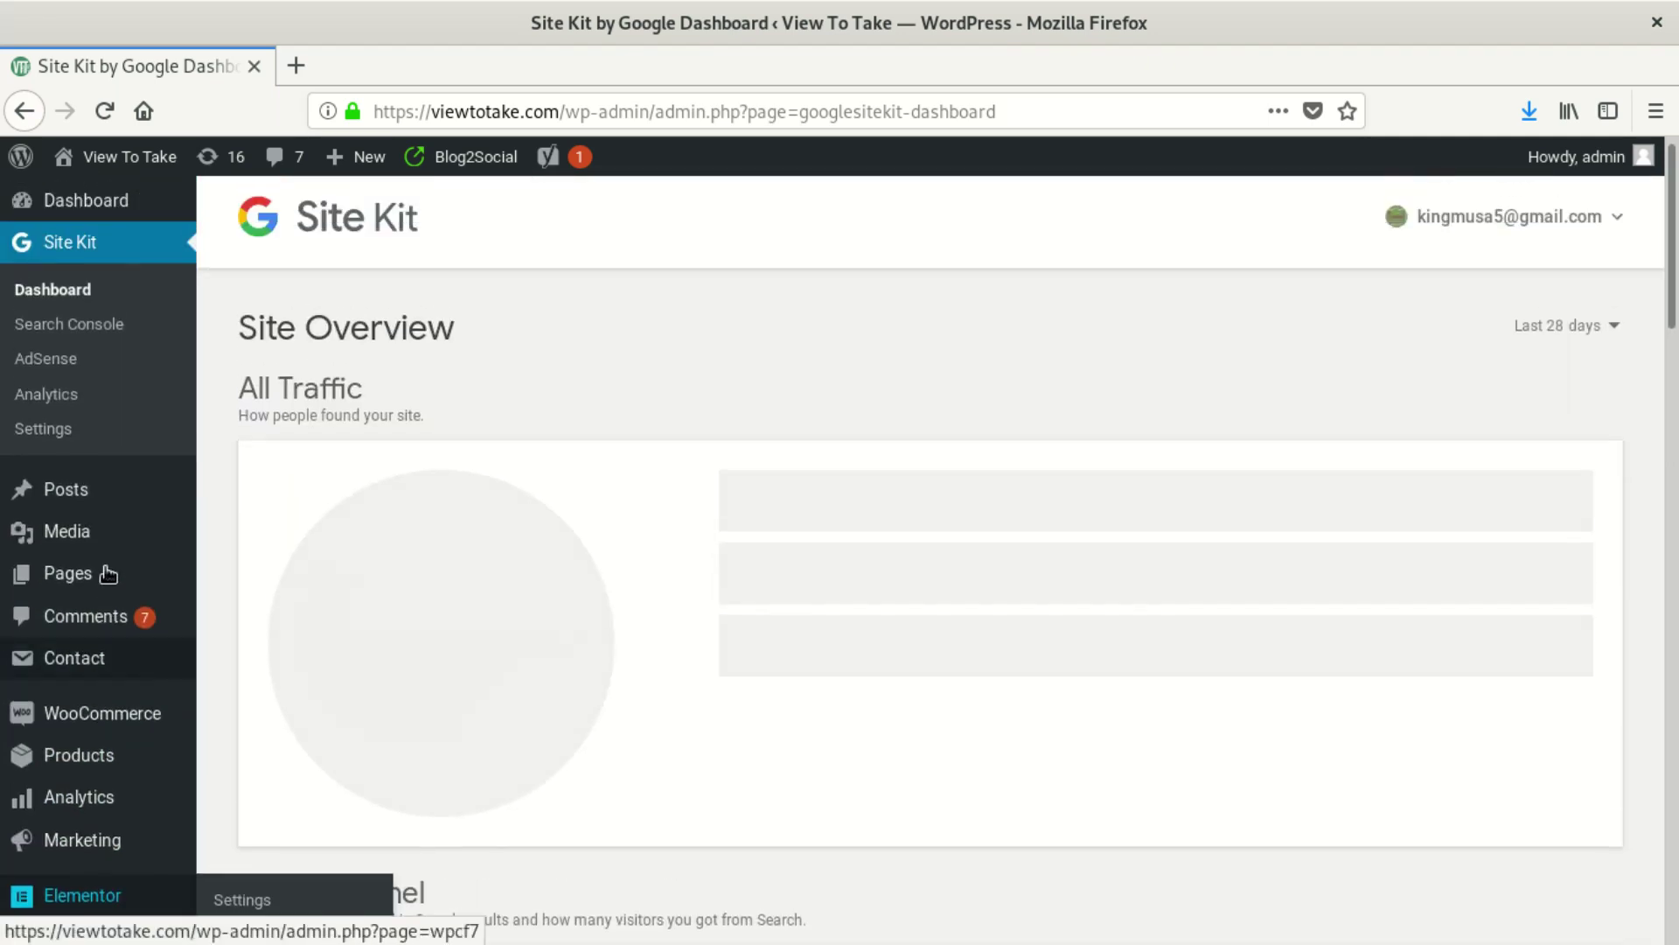
Open the list of all WooCommerce products in the WordPress admin
{"action": "mouse_move", "coordinate": [88, 496]}
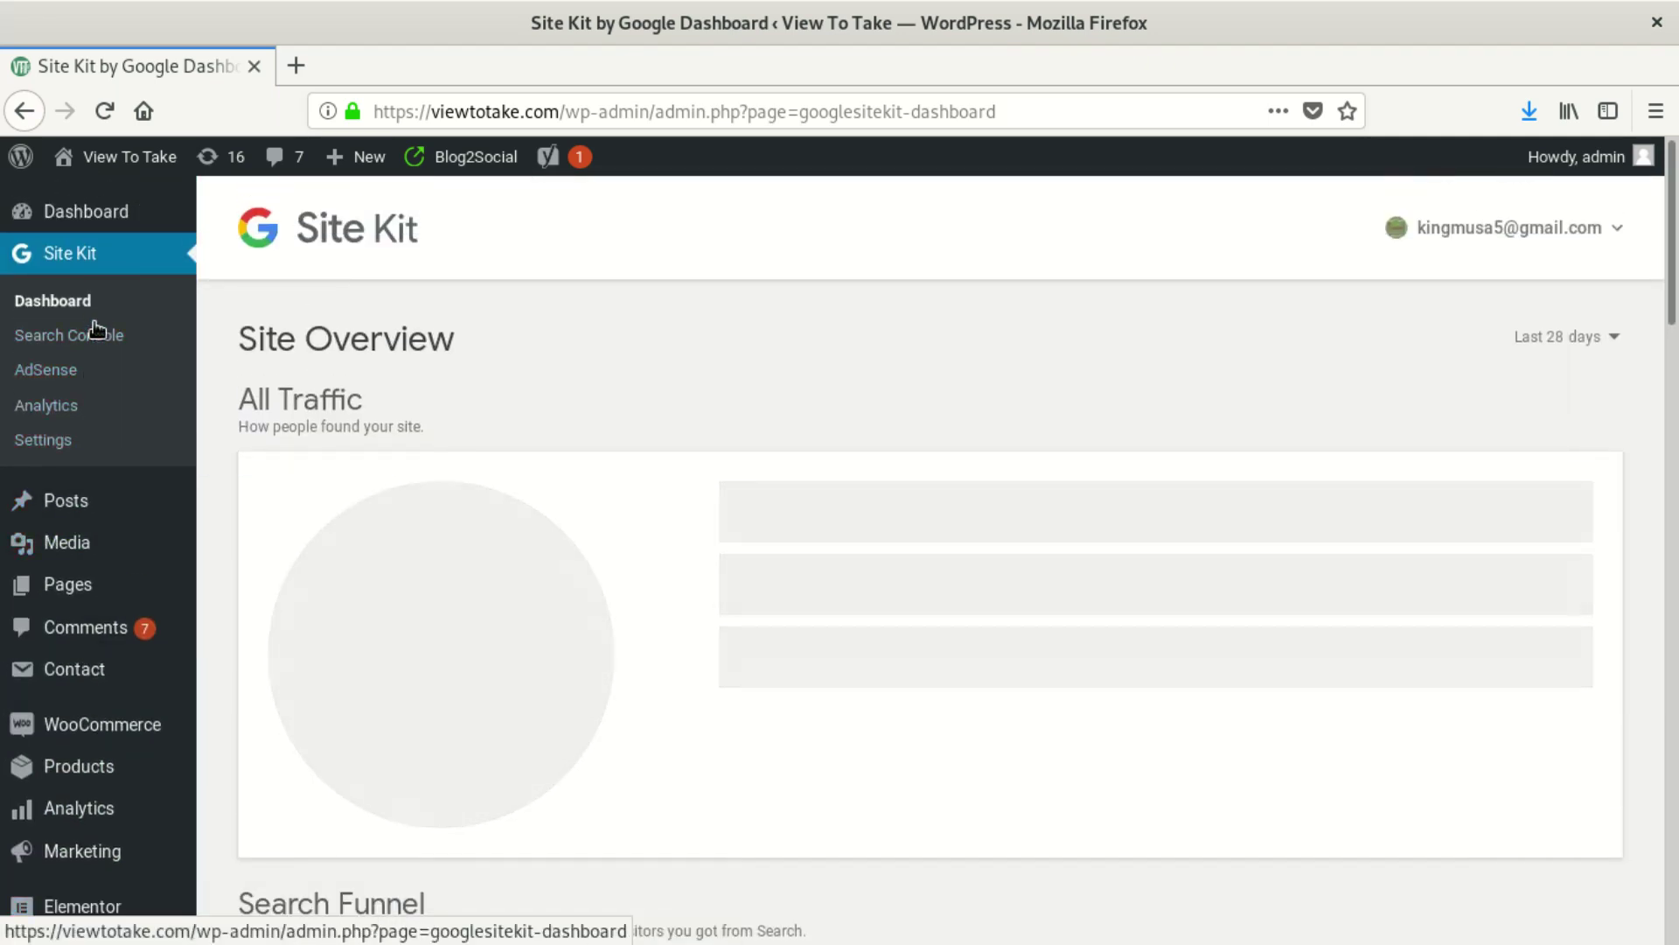
{"action": "mouse_move", "coordinate": [69, 529]}
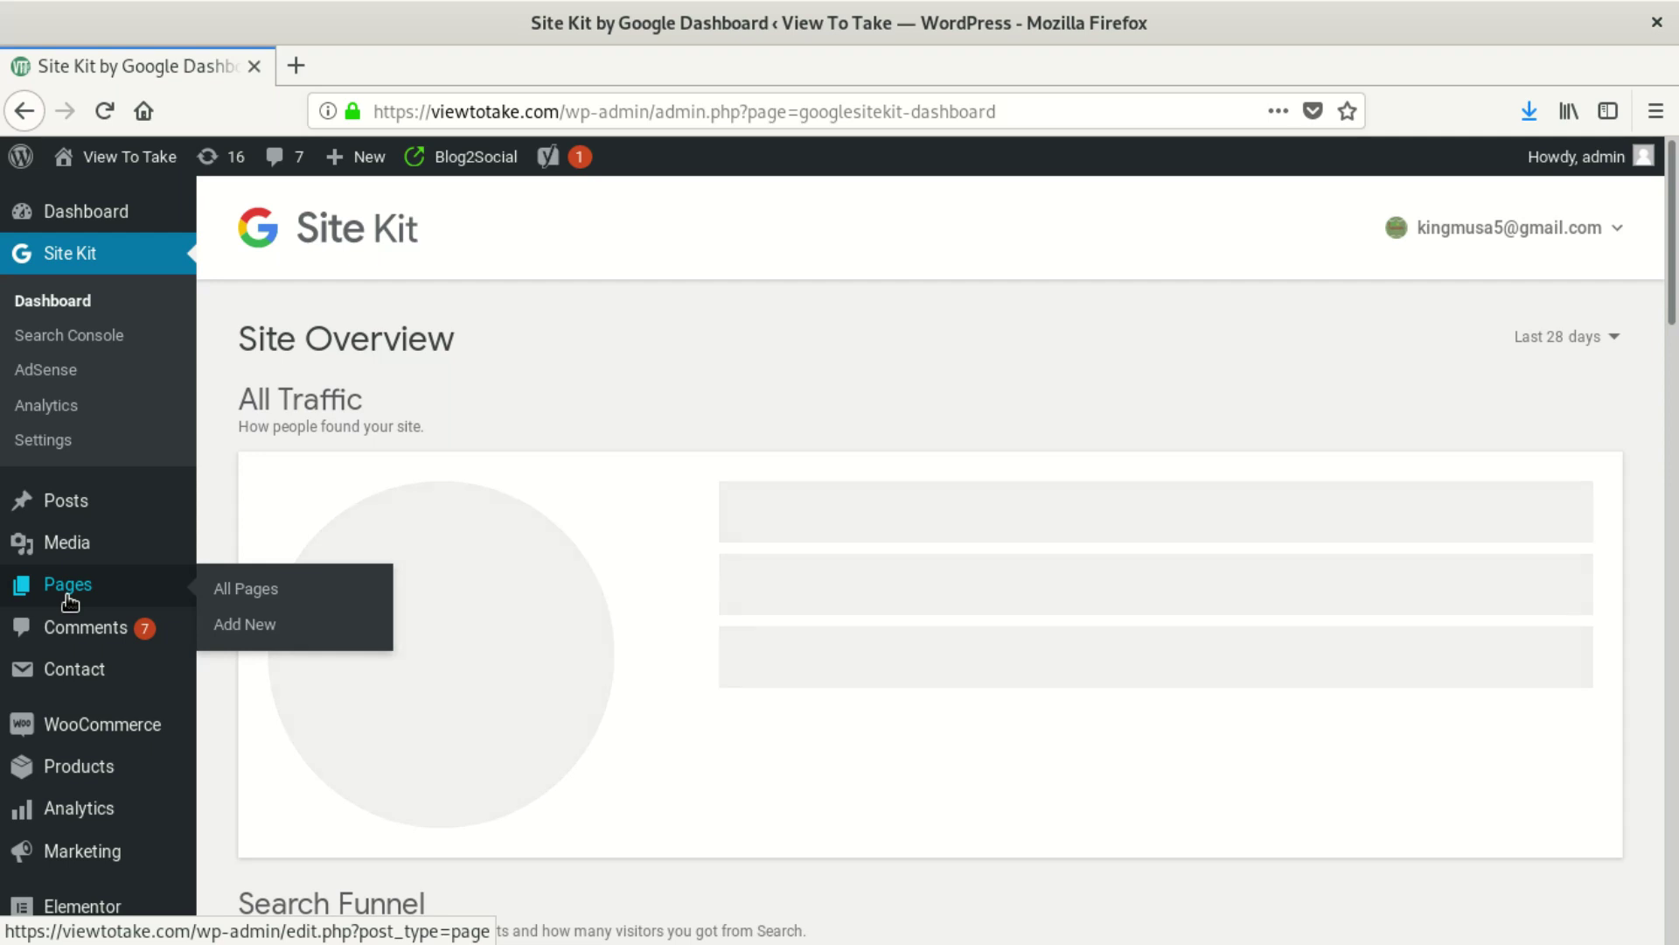
{"action": "scroll", "coordinate": [72, 637], "scroll_direction": "down", "scroll_amount": 3}
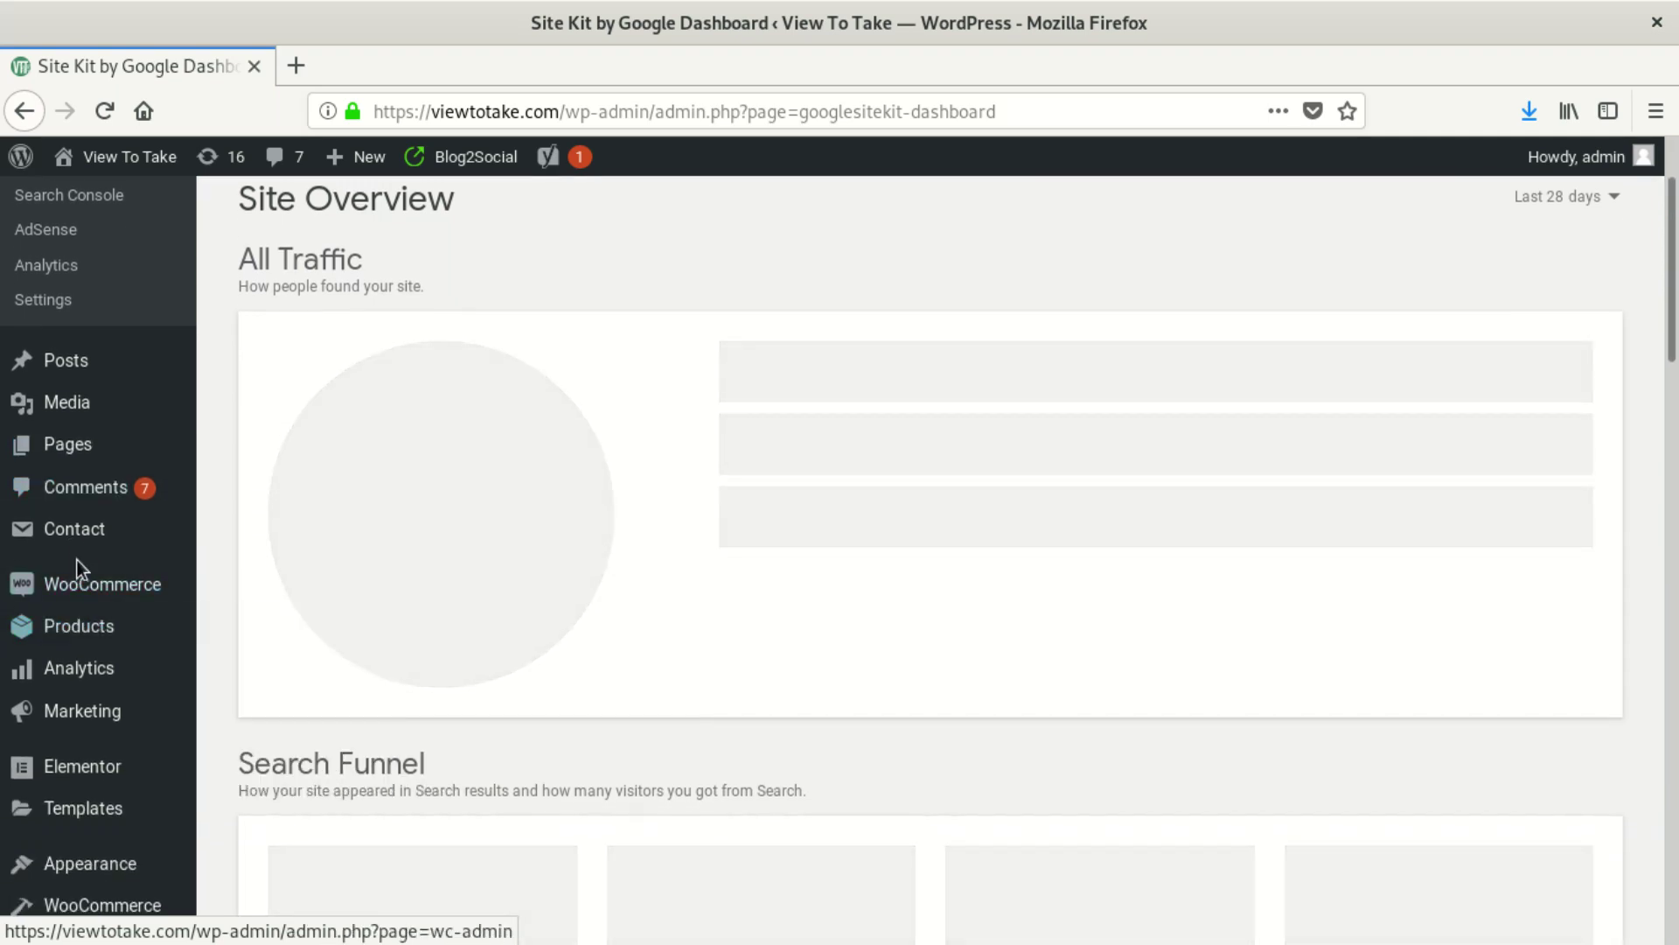
{"action": "mouse_move", "coordinate": [84, 584]}
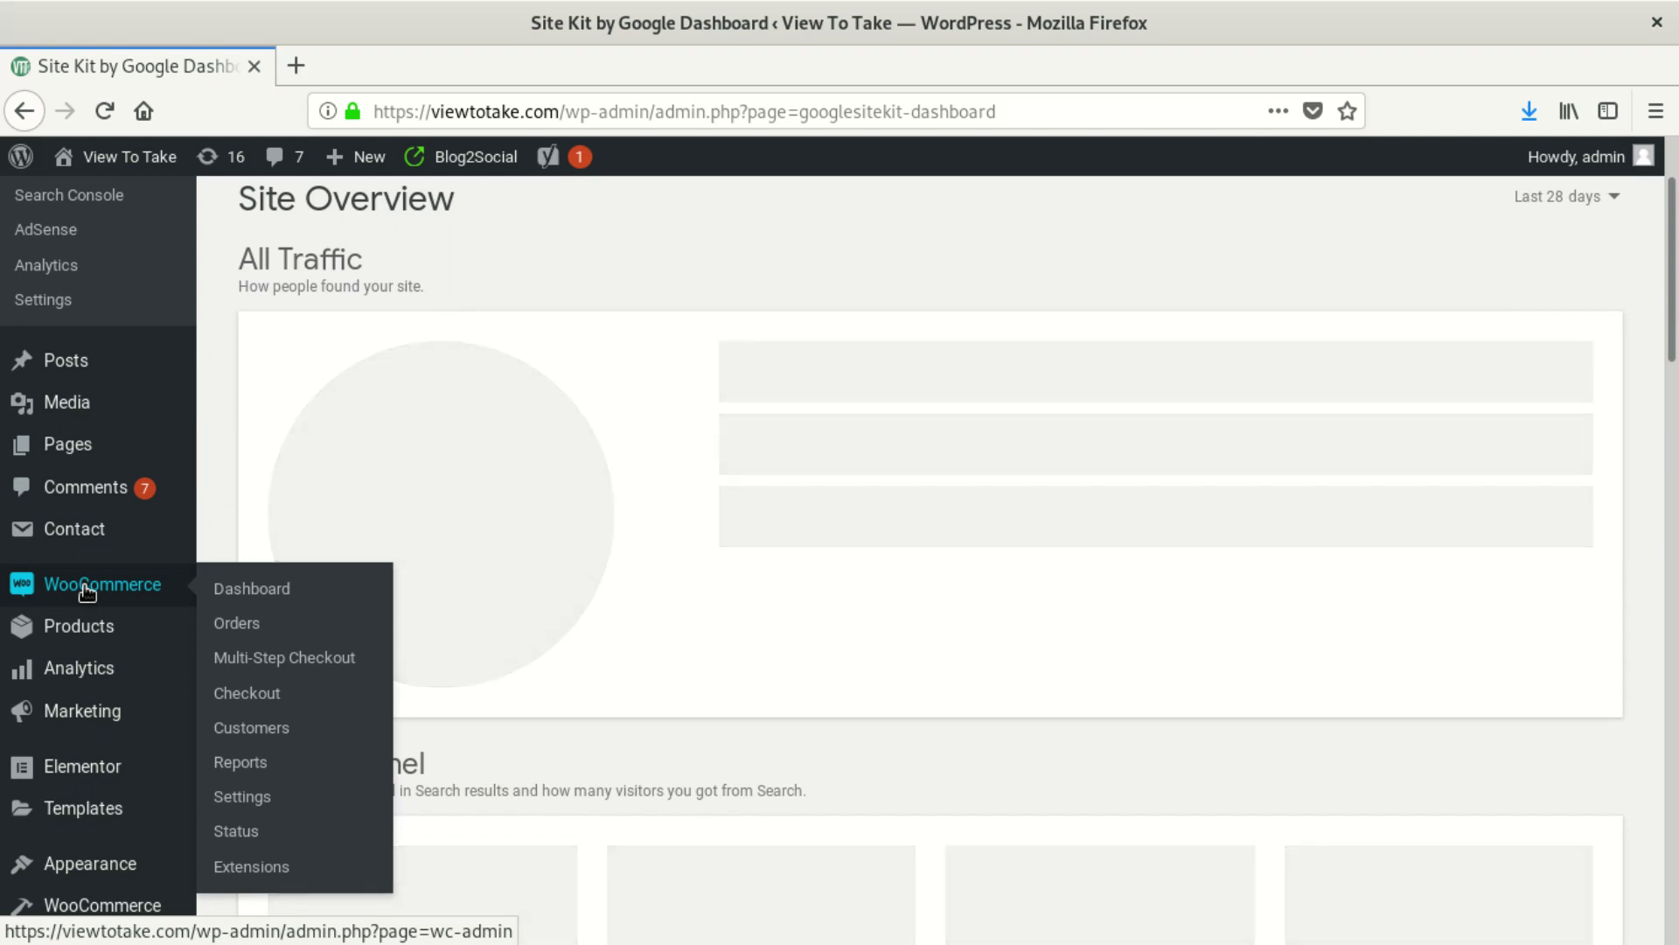
{"action": "scroll", "coordinate": [86, 592], "scroll_direction": "down", "scroll_amount": 3}
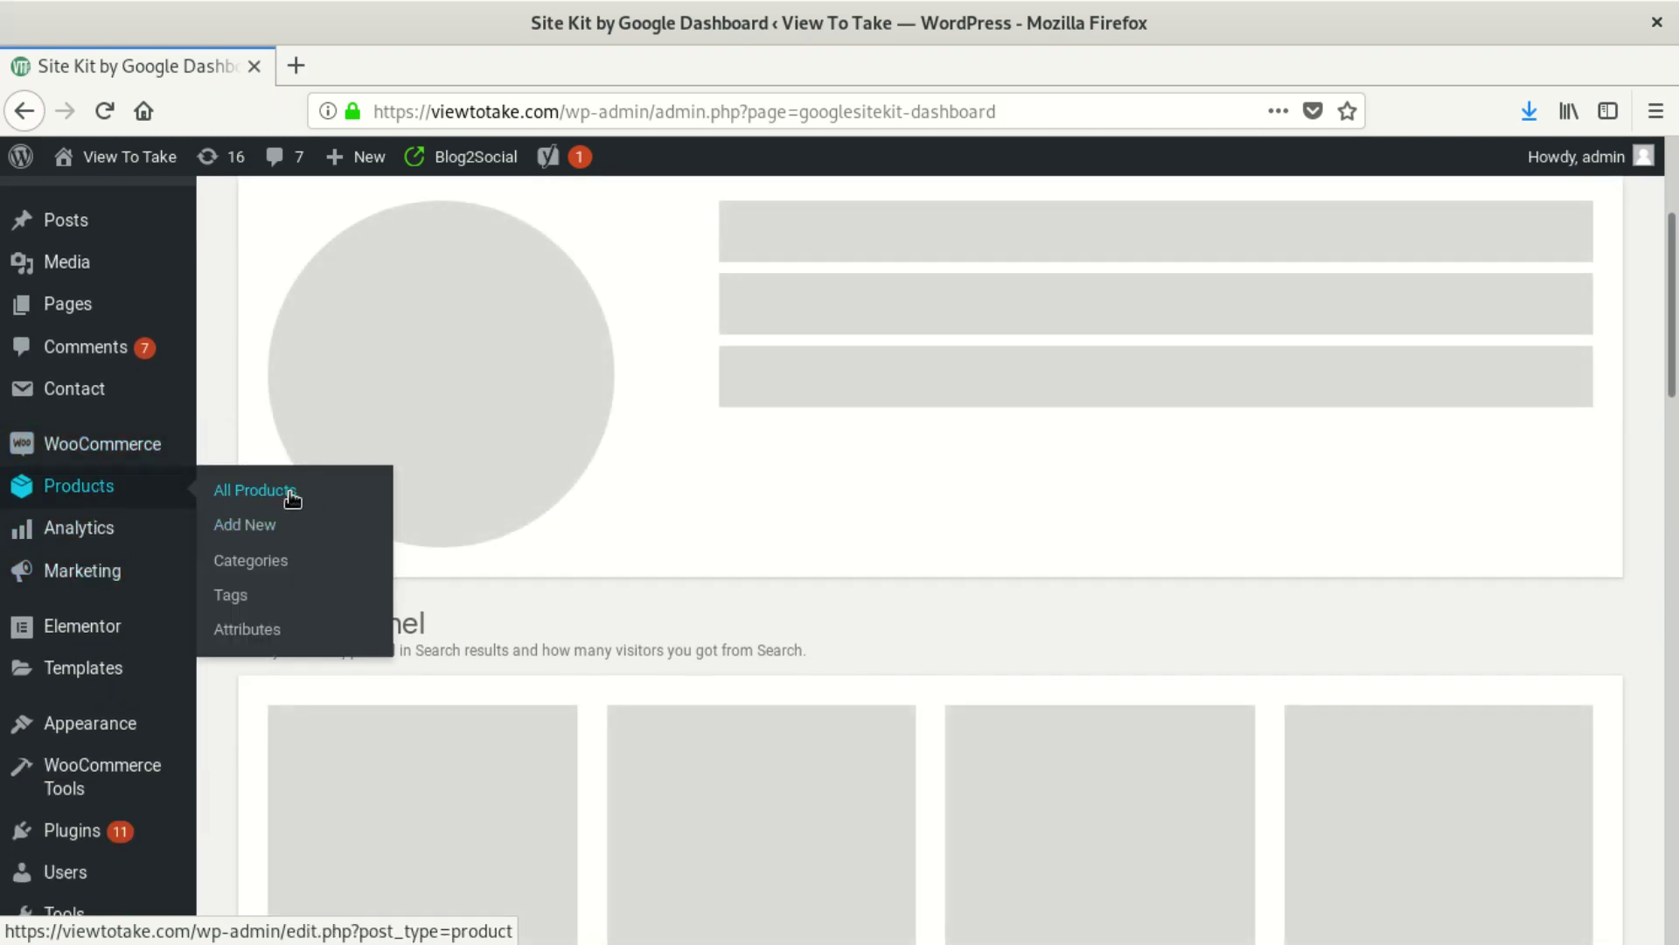
{"action": "left_click", "coordinate": [286, 497]}
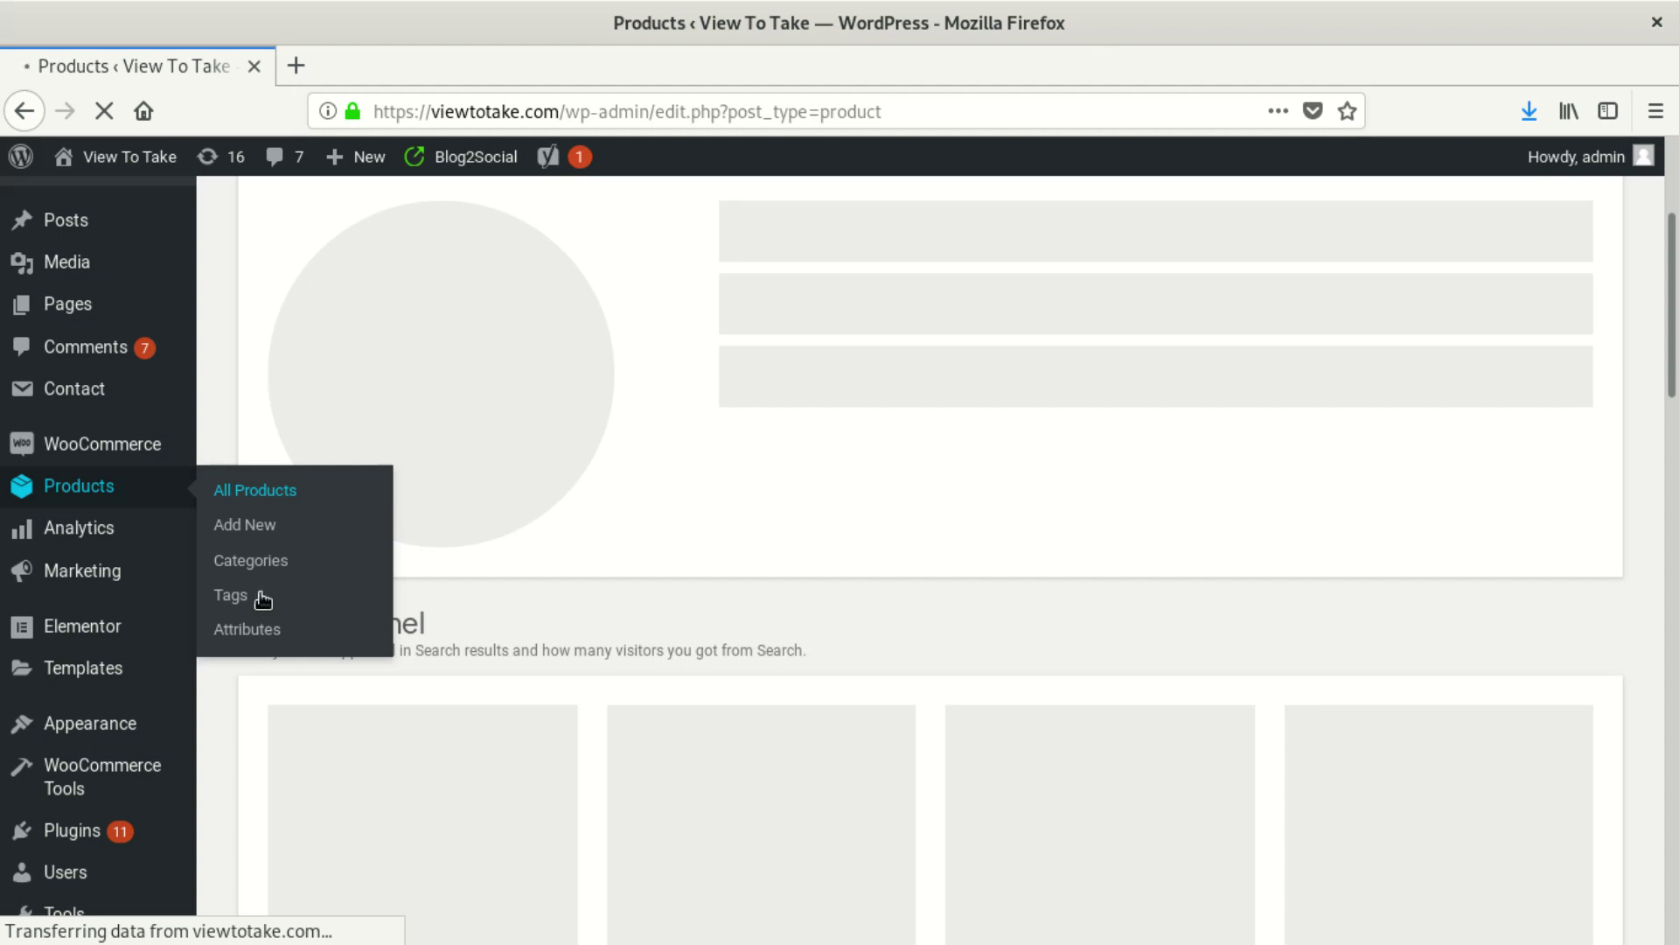
{"action": "scroll", "coordinate": [302, 602], "scroll_direction": "down", "scroll_amount": 3}
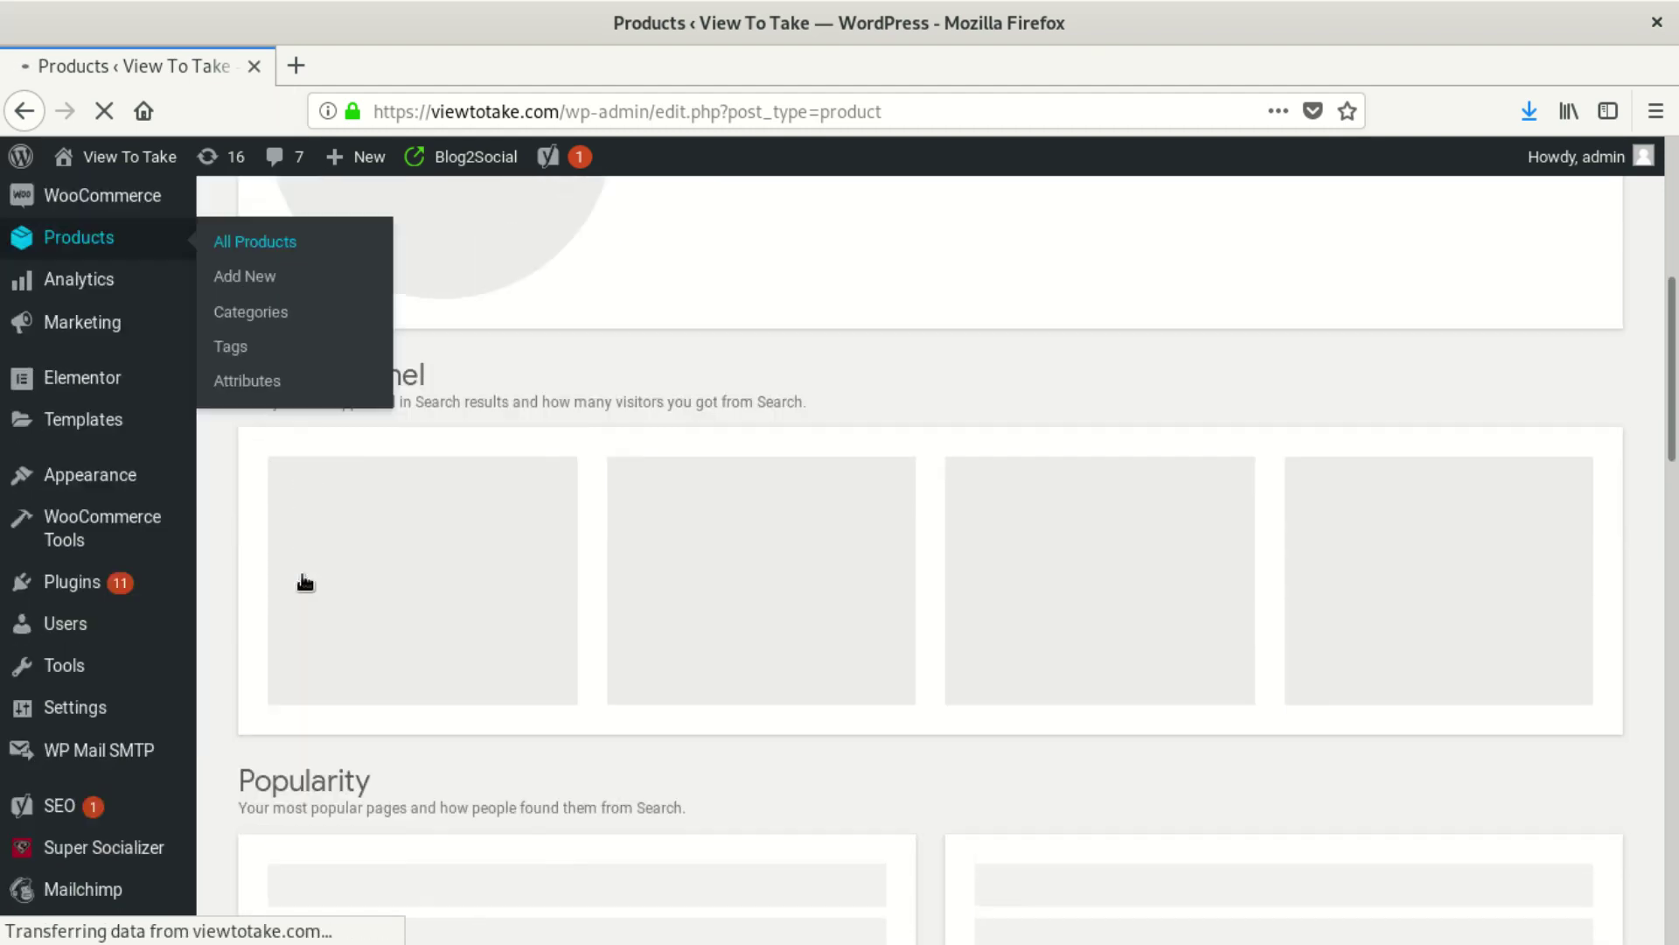
{"action": "scroll", "coordinate": [300, 580], "scroll_direction": "up", "scroll_amount": 5}
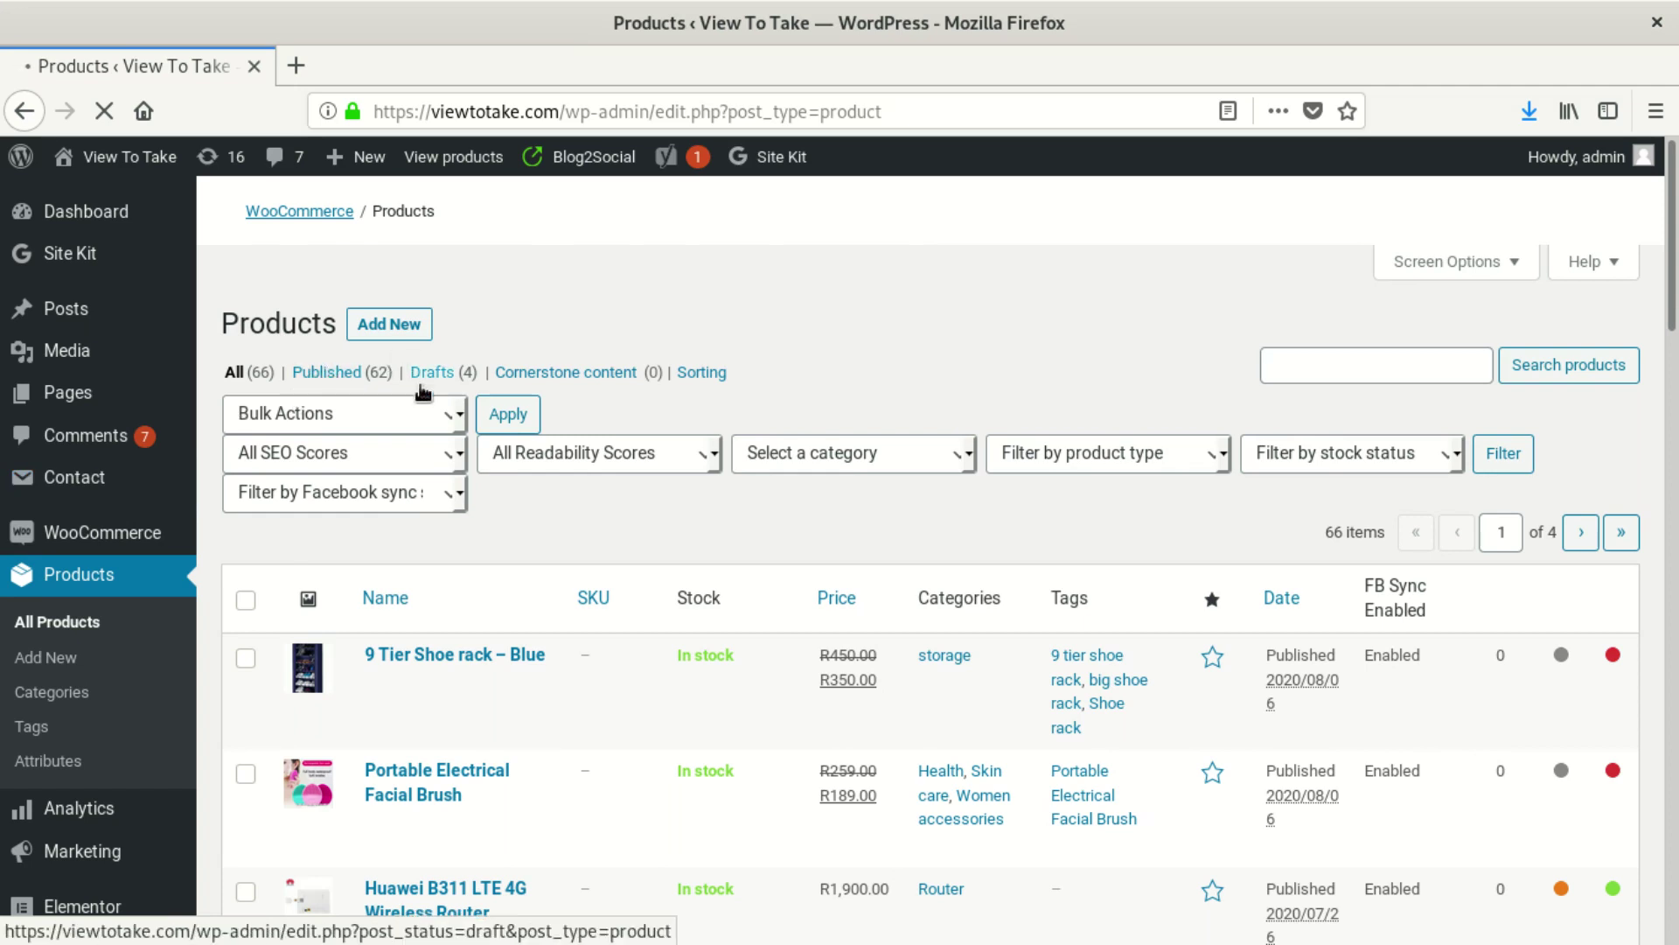
View the 3 ply protective face mask's shop page in a new tab and return to the products list
{"action": "scroll", "coordinate": [415, 407], "scroll_direction": "down", "scroll_amount": 6}
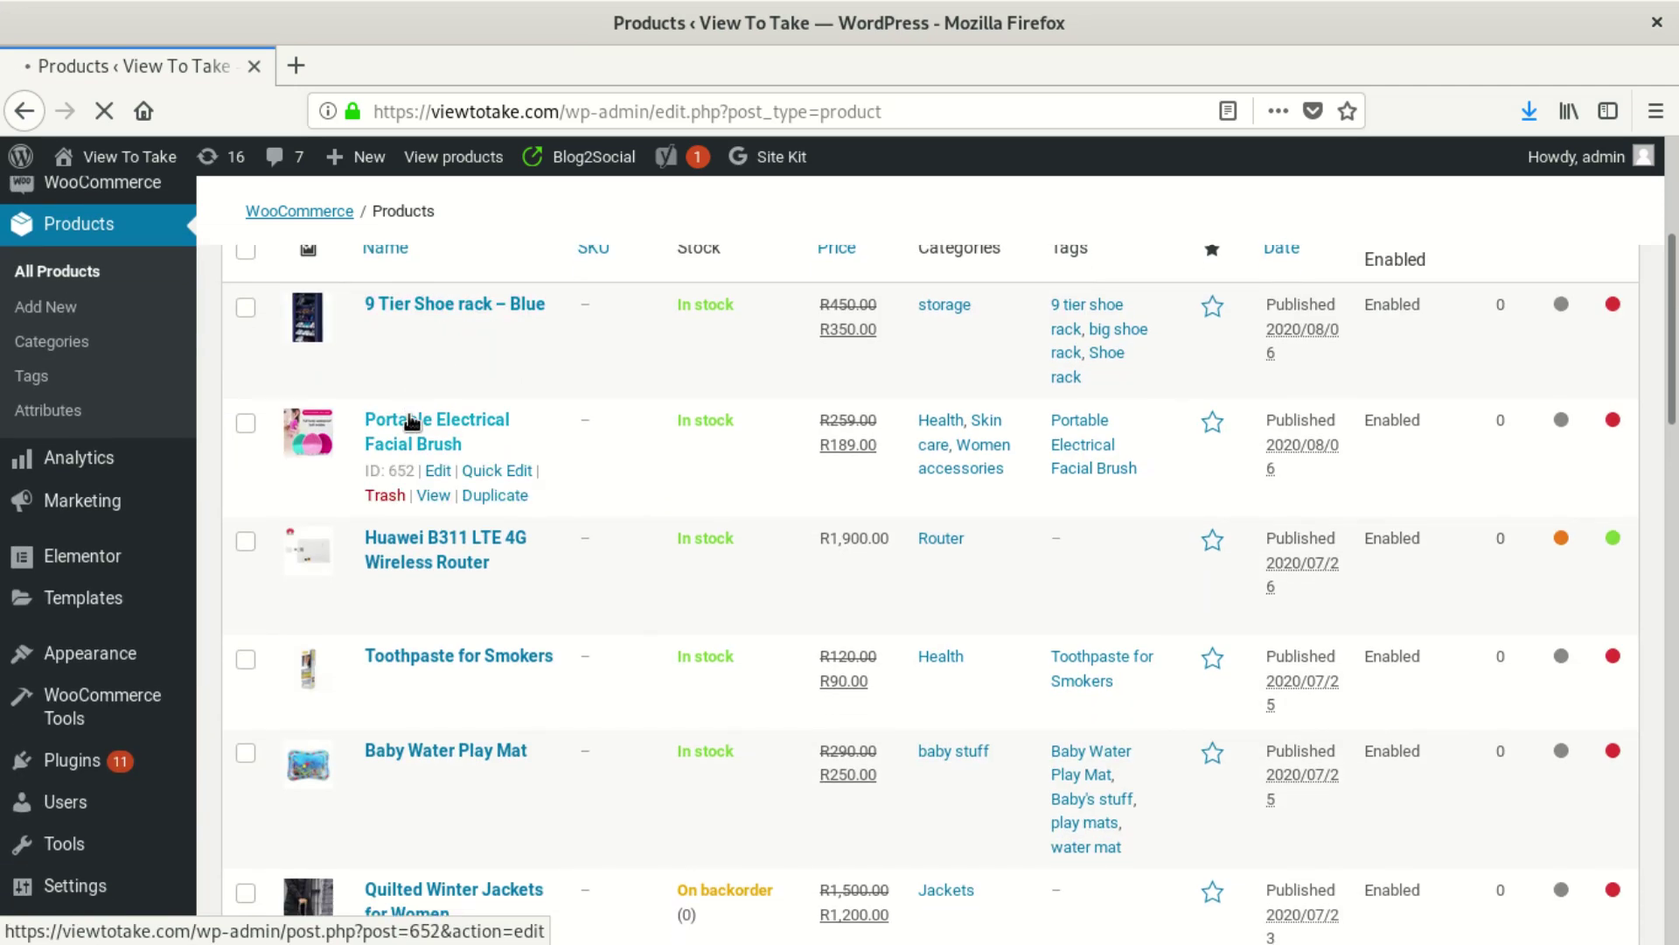
{"action": "scroll", "coordinate": [633, 365], "scroll_direction": "down", "scroll_amount": 9}
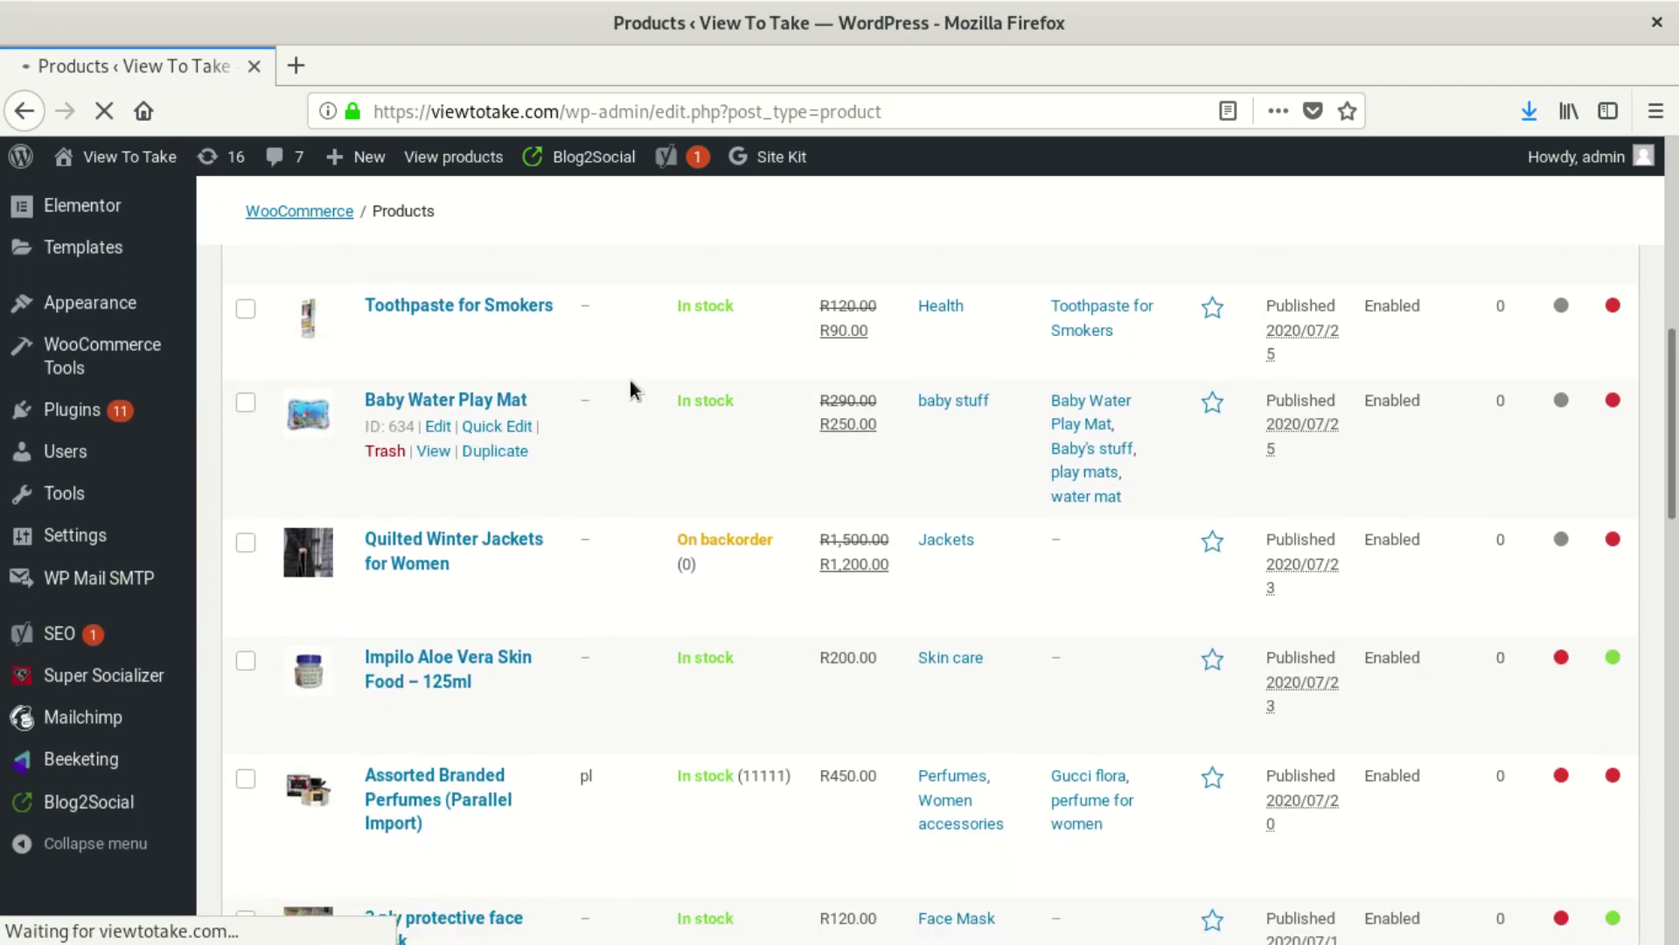
{"action": "scroll", "coordinate": [582, 472], "scroll_direction": "down", "scroll_amount": 3}
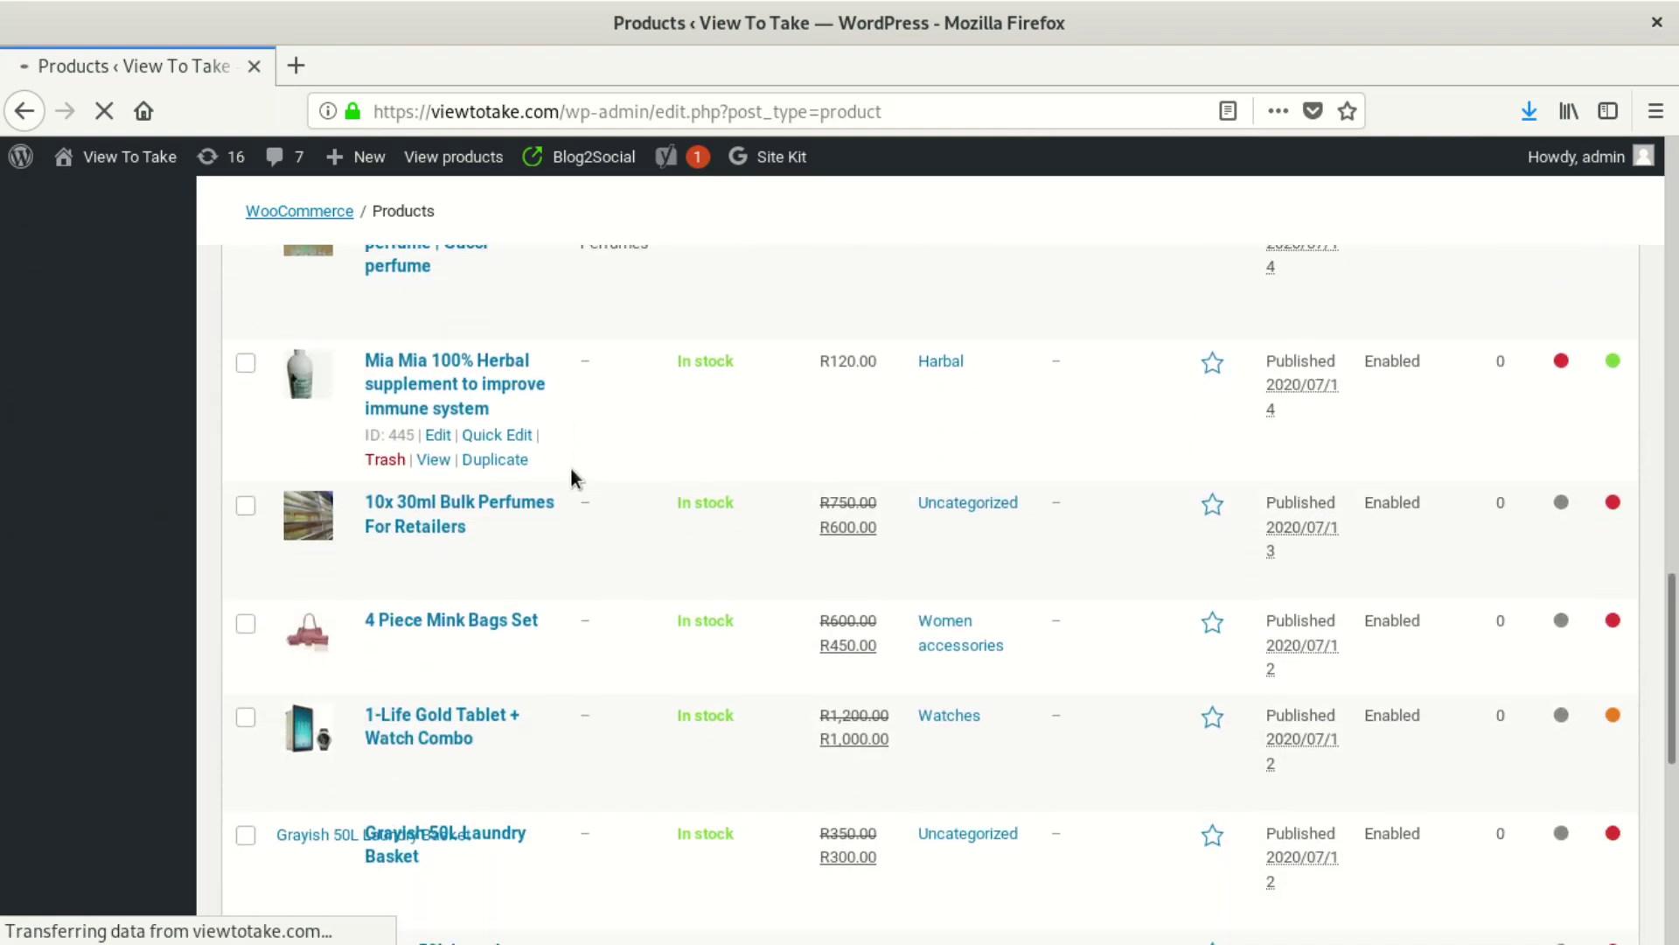
{"action": "scroll", "coordinate": [571, 467], "scroll_direction": "up", "scroll_amount": 5}
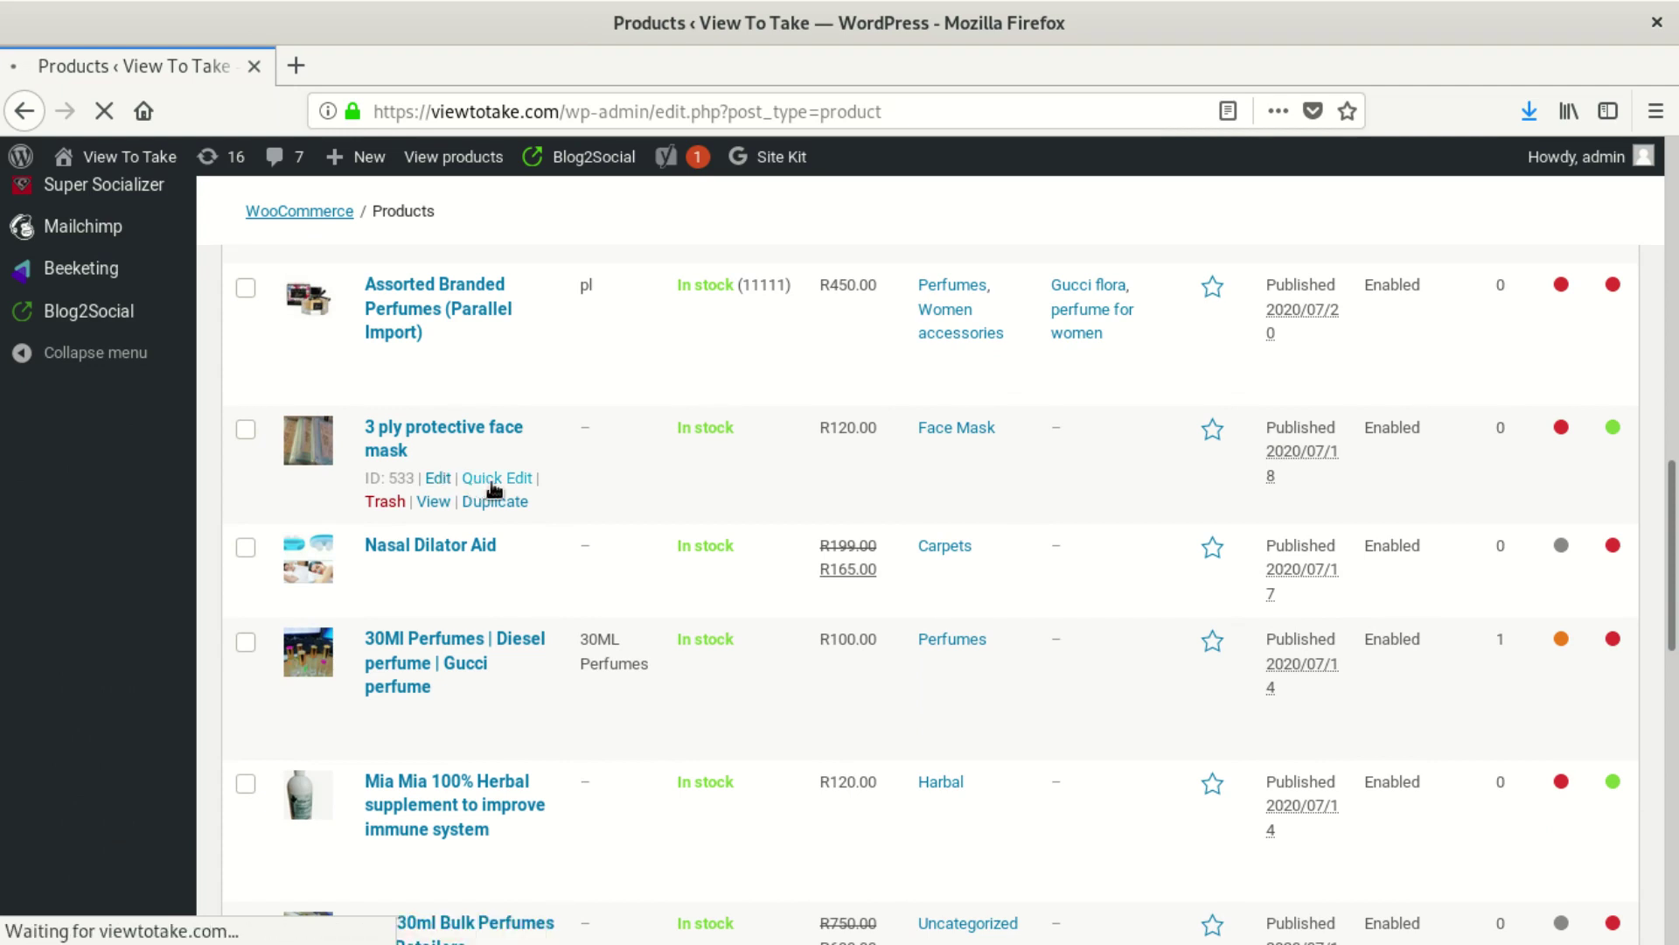
{"action": "right_click", "coordinate": [432, 505]}
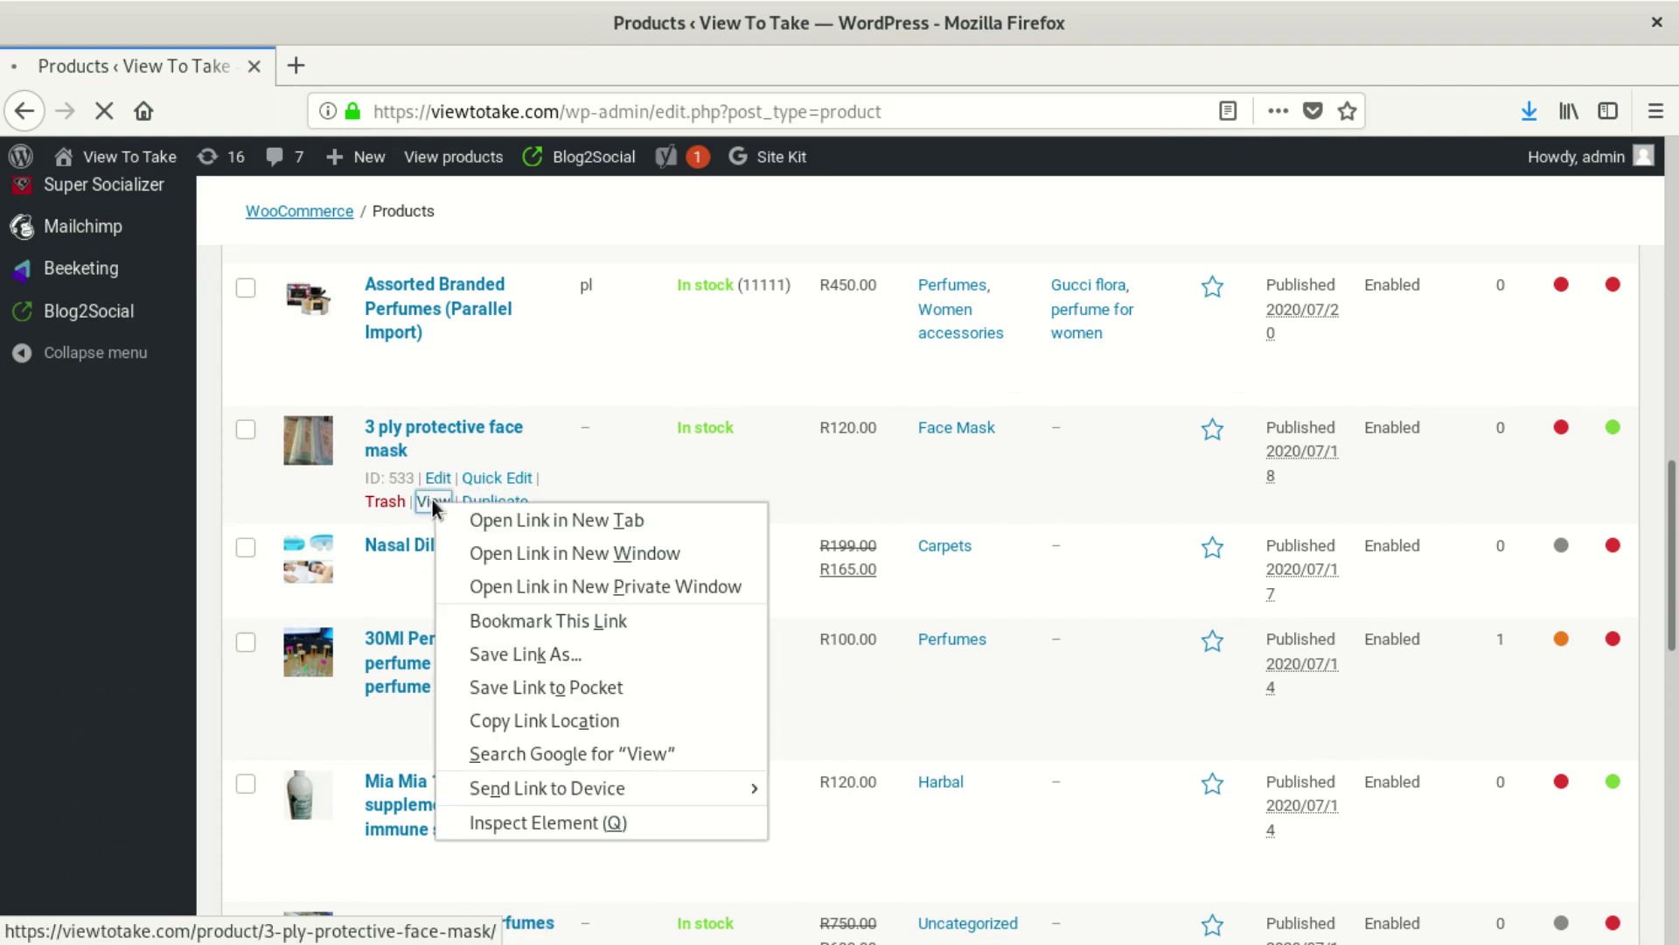
{"action": "left_click", "coordinate": [488, 521]}
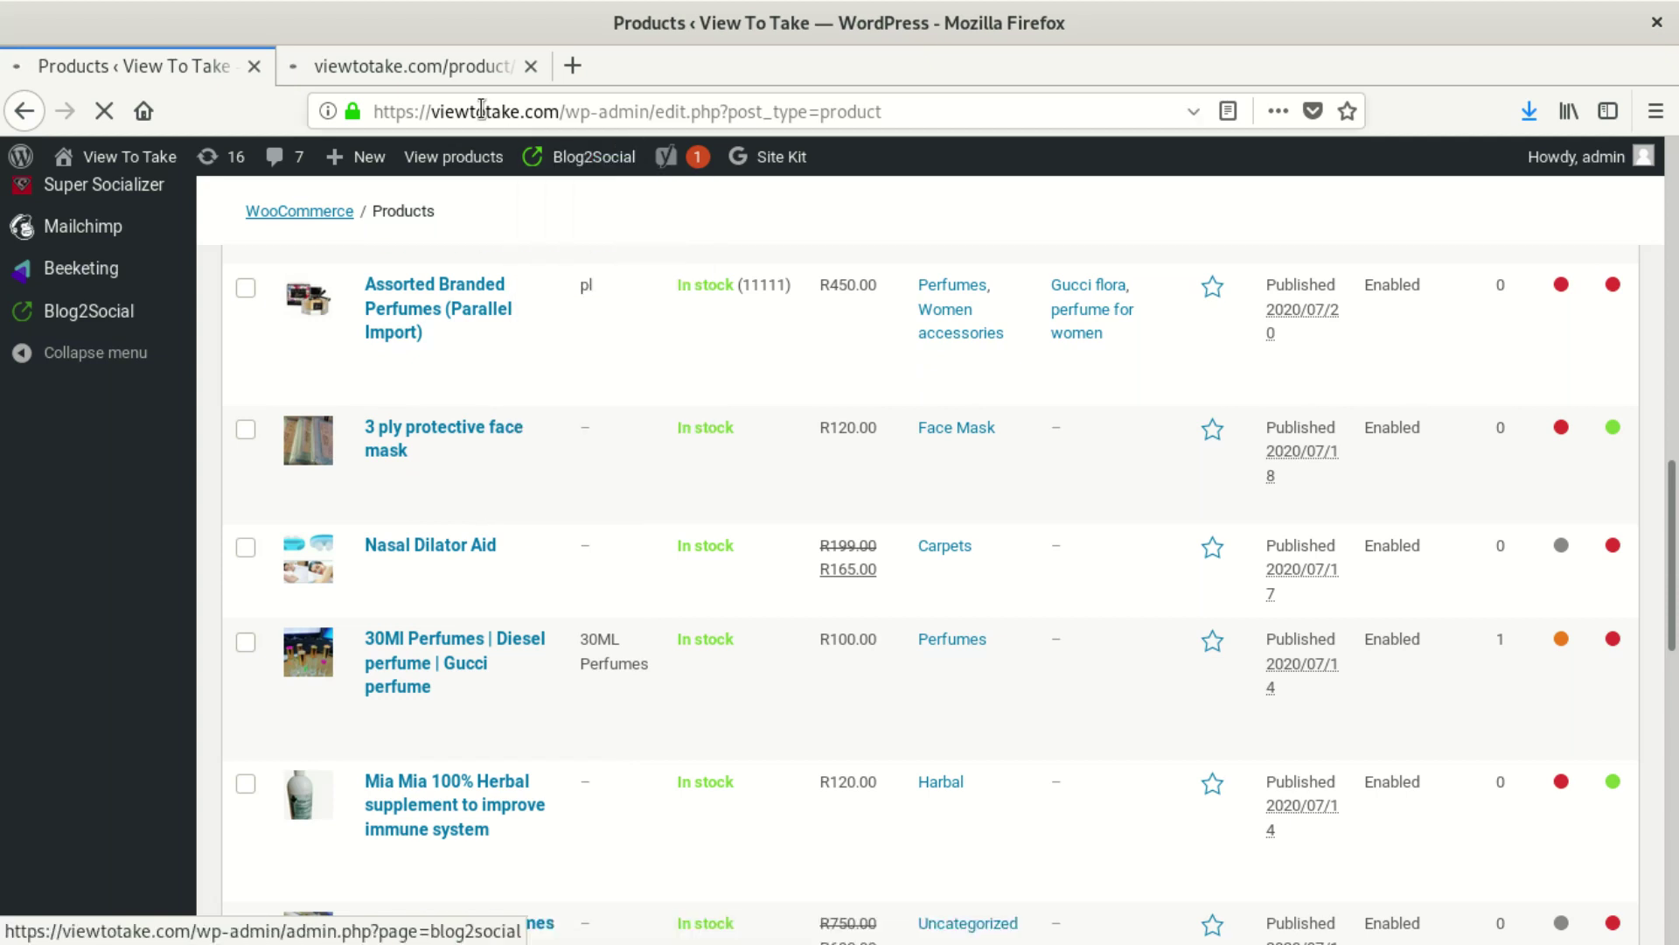
{"action": "left_click", "coordinate": [453, 66]}
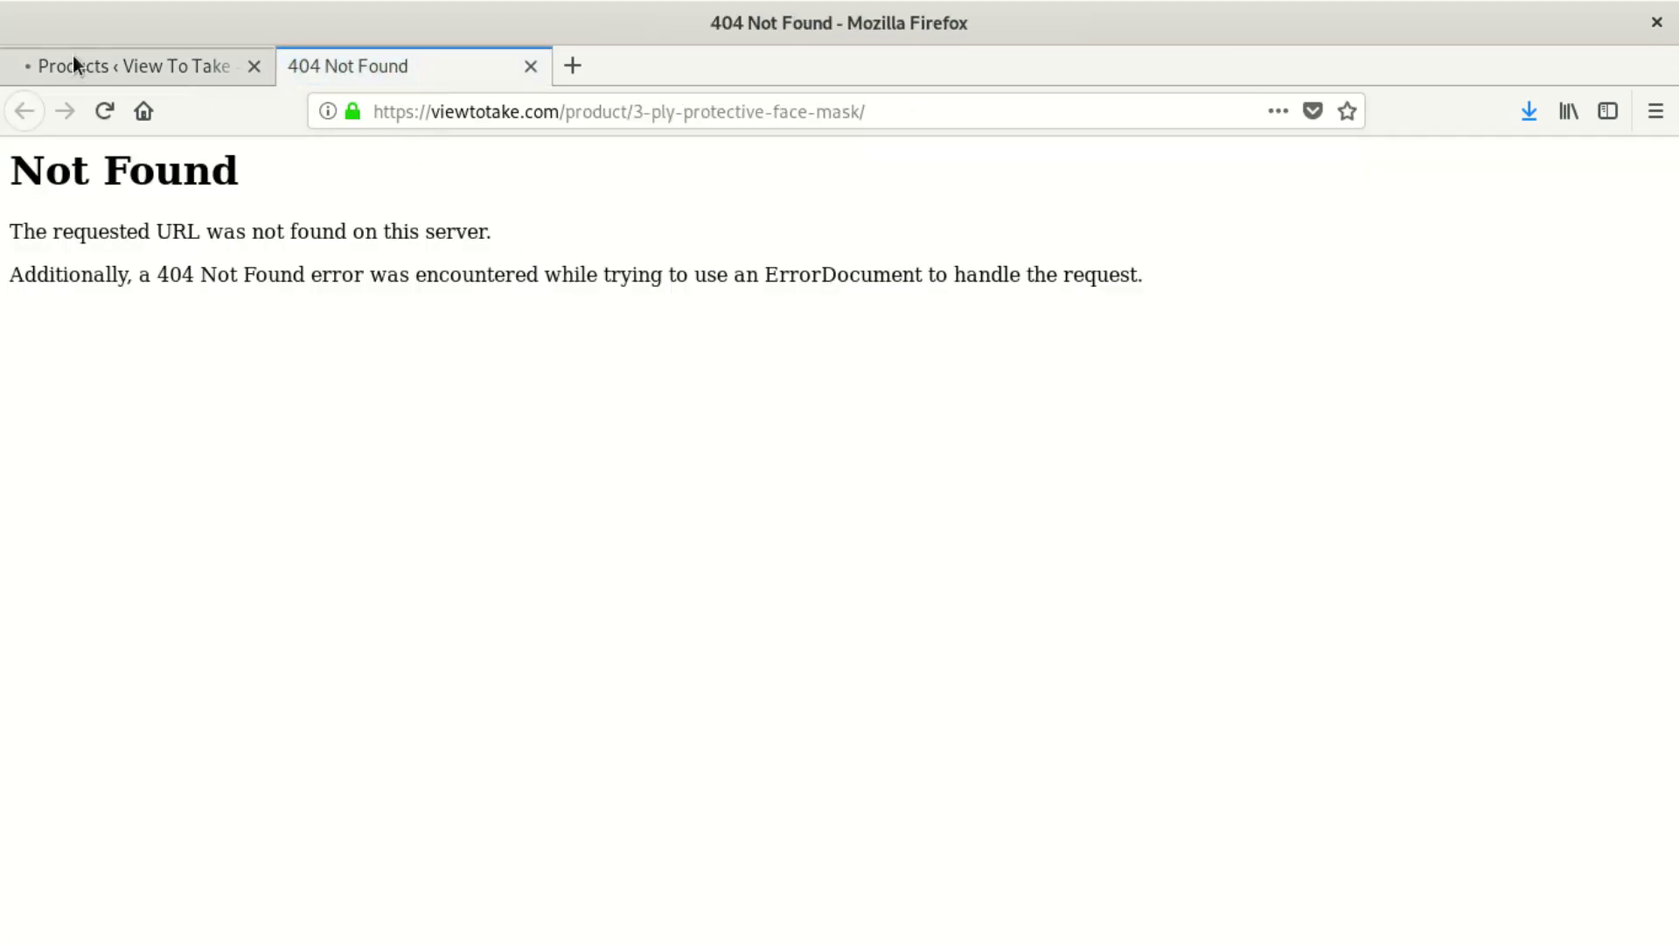
{"action": "left_click", "coordinate": [114, 58]}
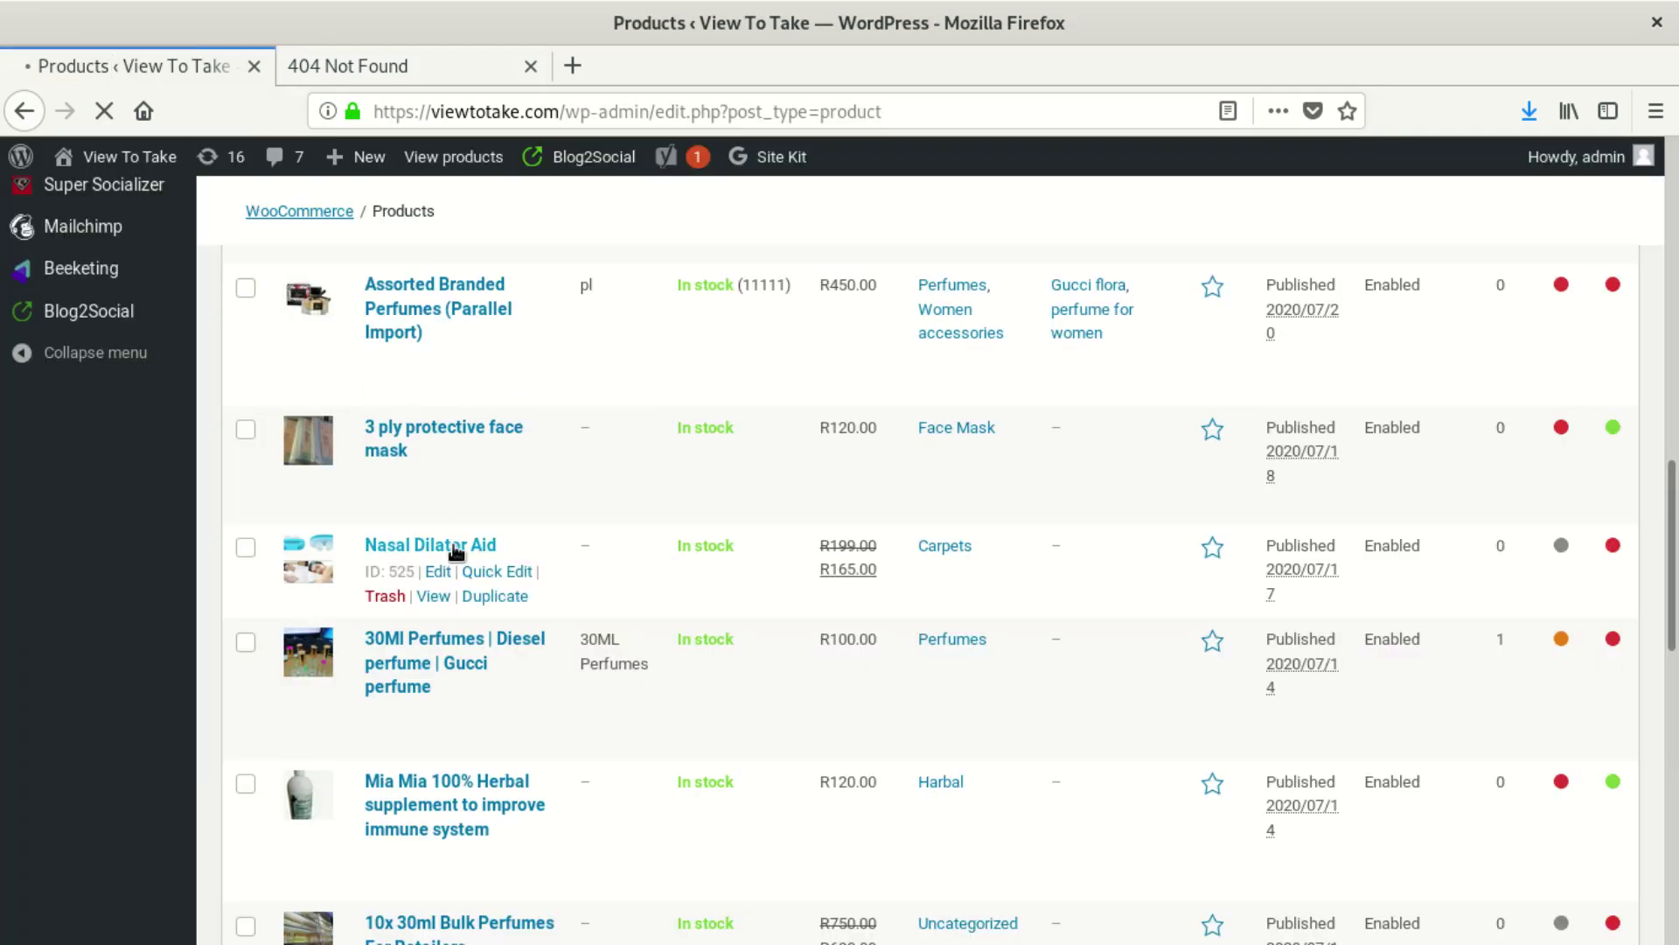
Open the Nasal Dilator Aid product for editing from the products list
{"action": "left_click", "coordinate": [438, 573]}
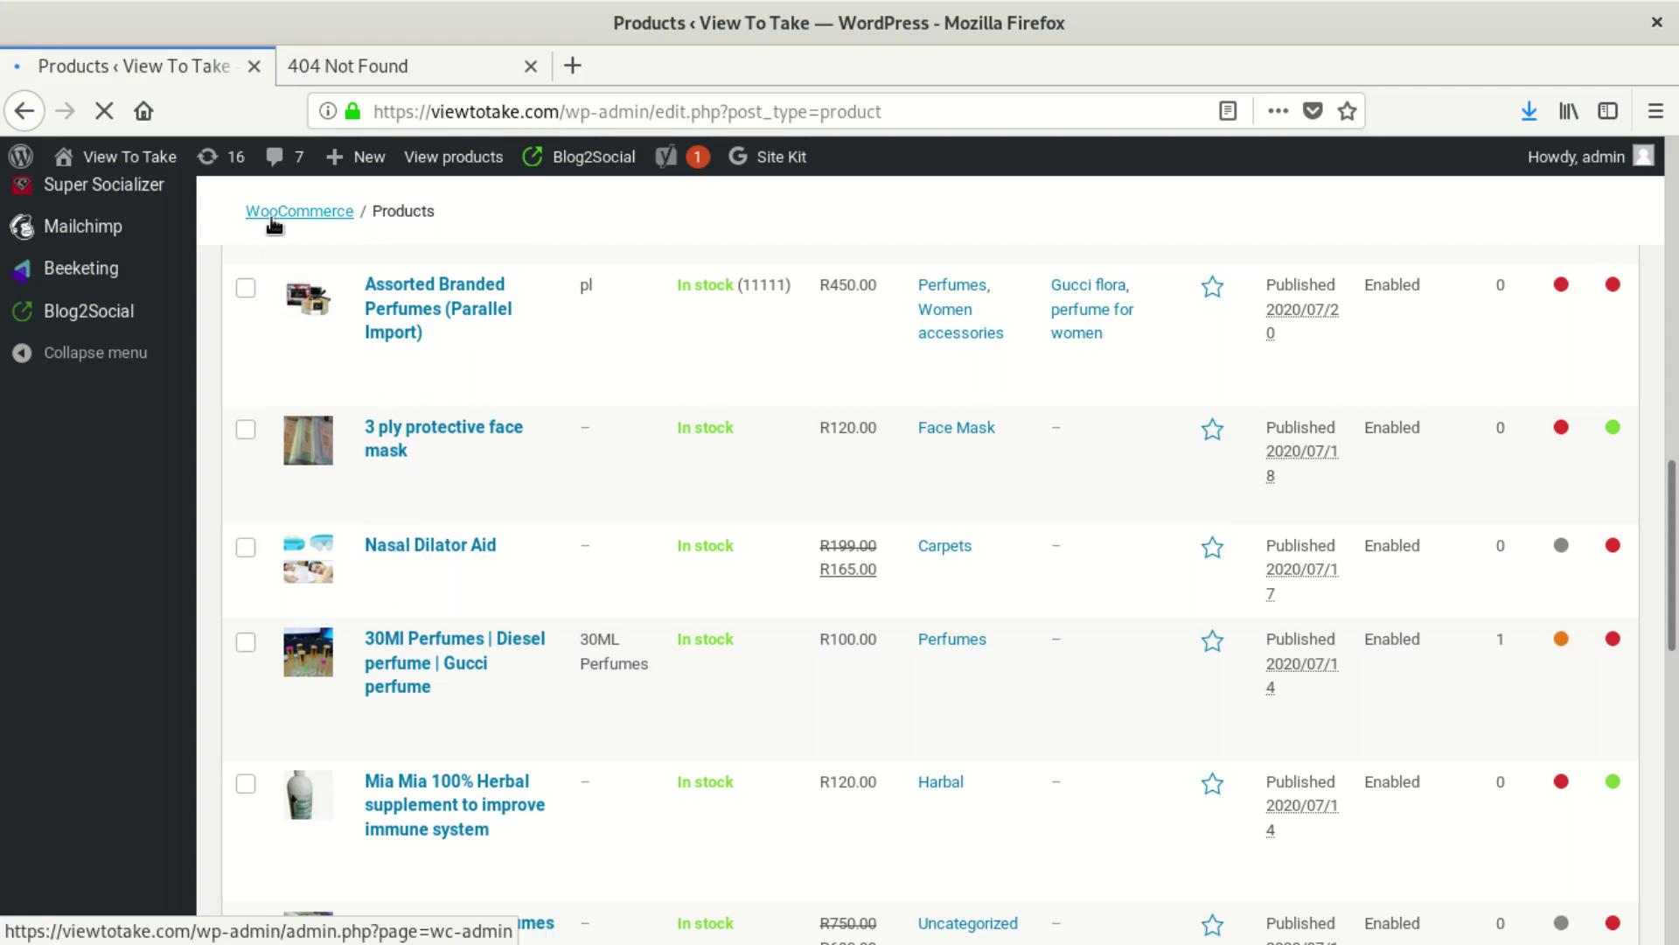
{"action": "left_click", "coordinate": [333, 67]}
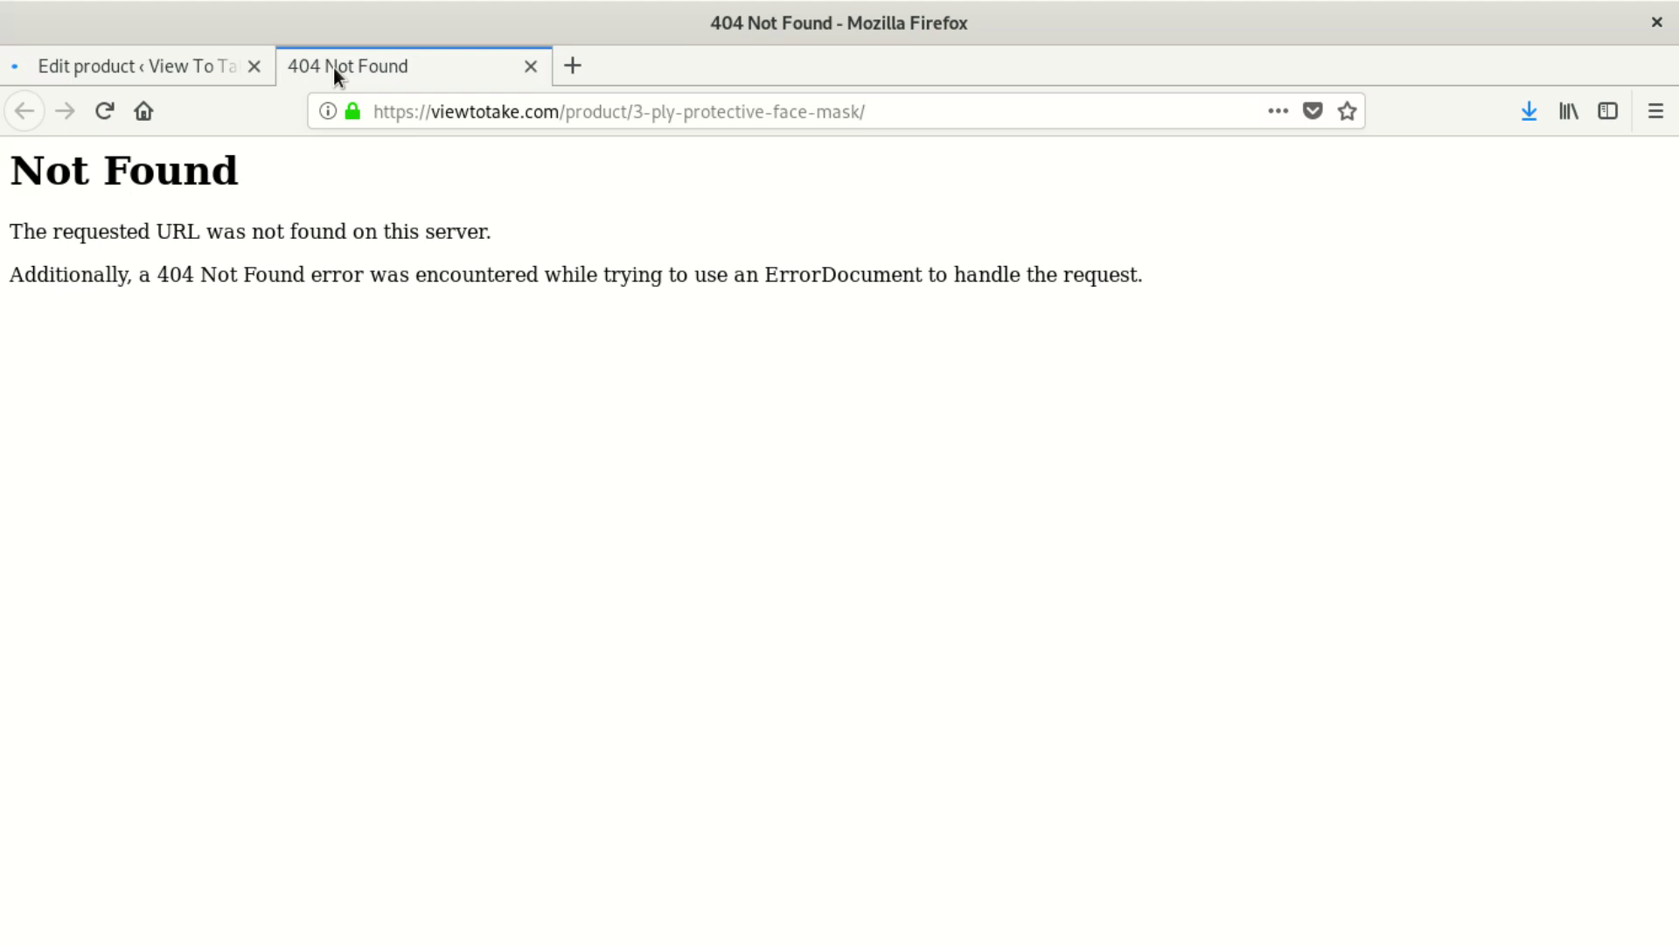
{"action": "left_click", "coordinate": [191, 69]}
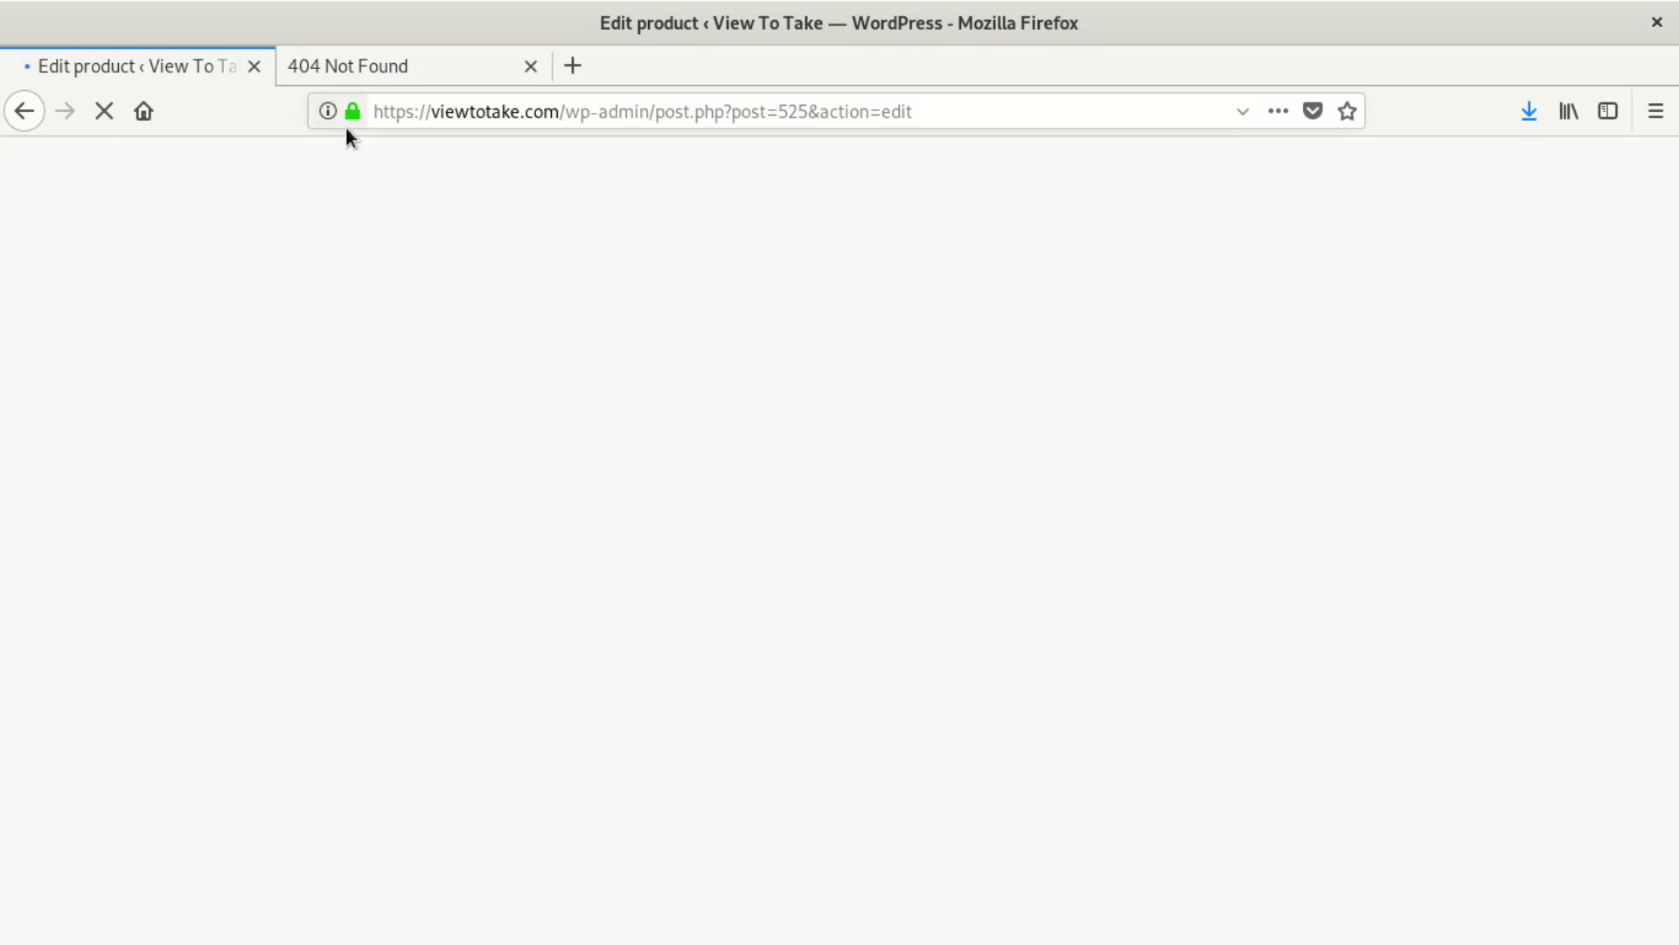
{"action": "left_click", "coordinate": [349, 71]}
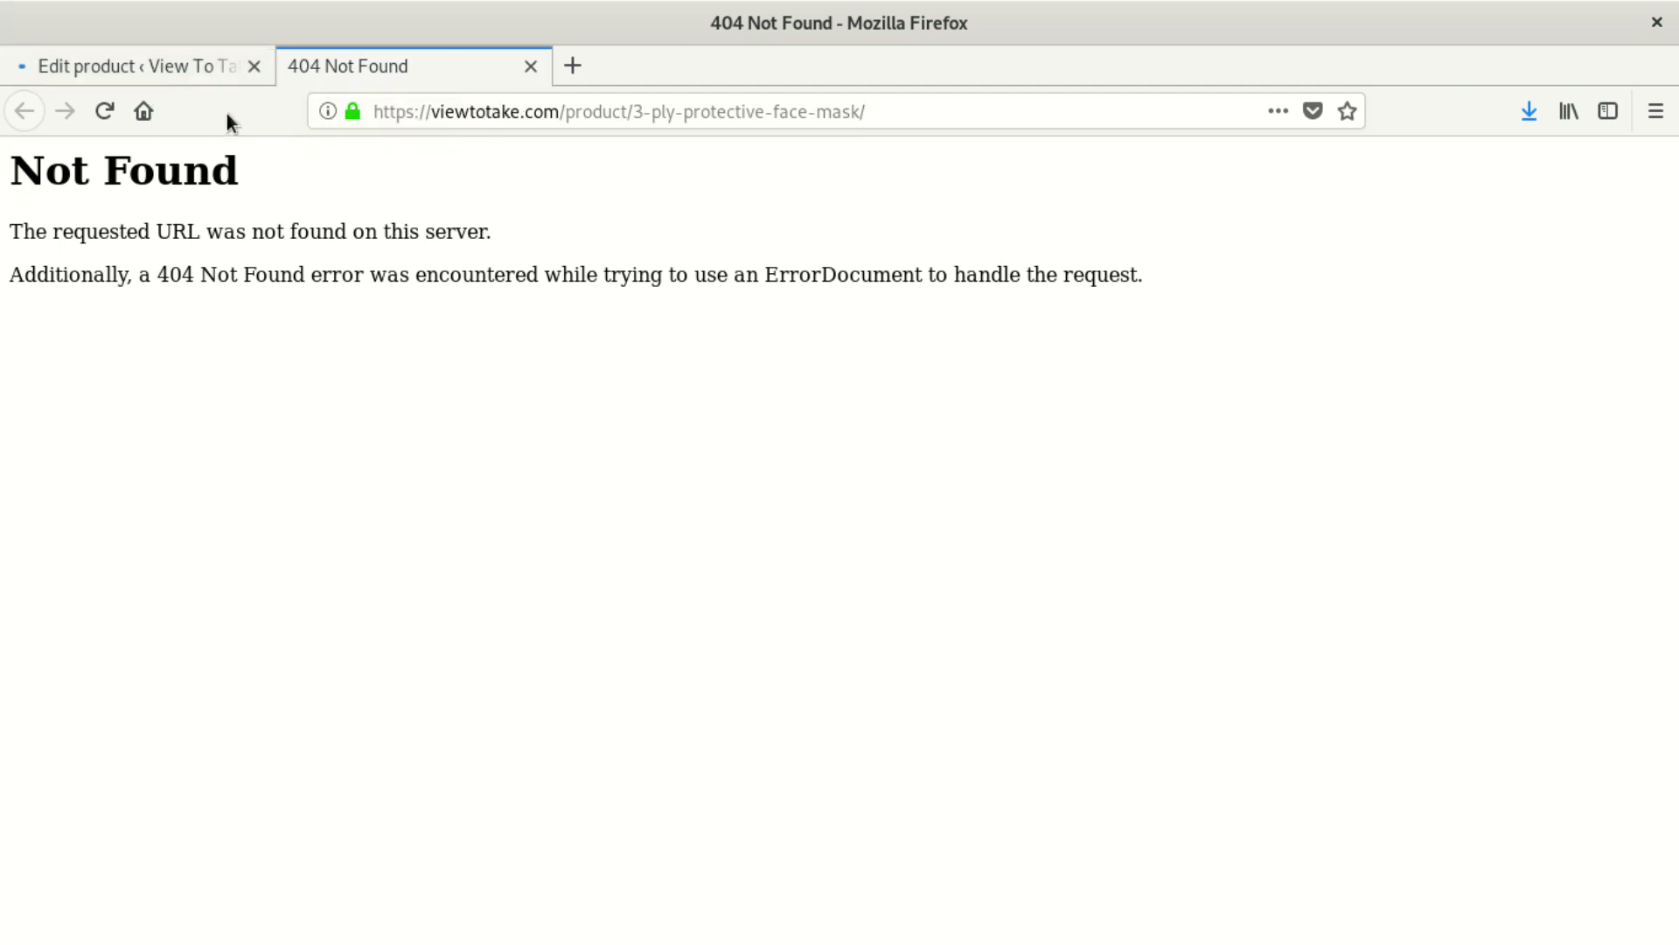
{"action": "left_click", "coordinate": [144, 66]}
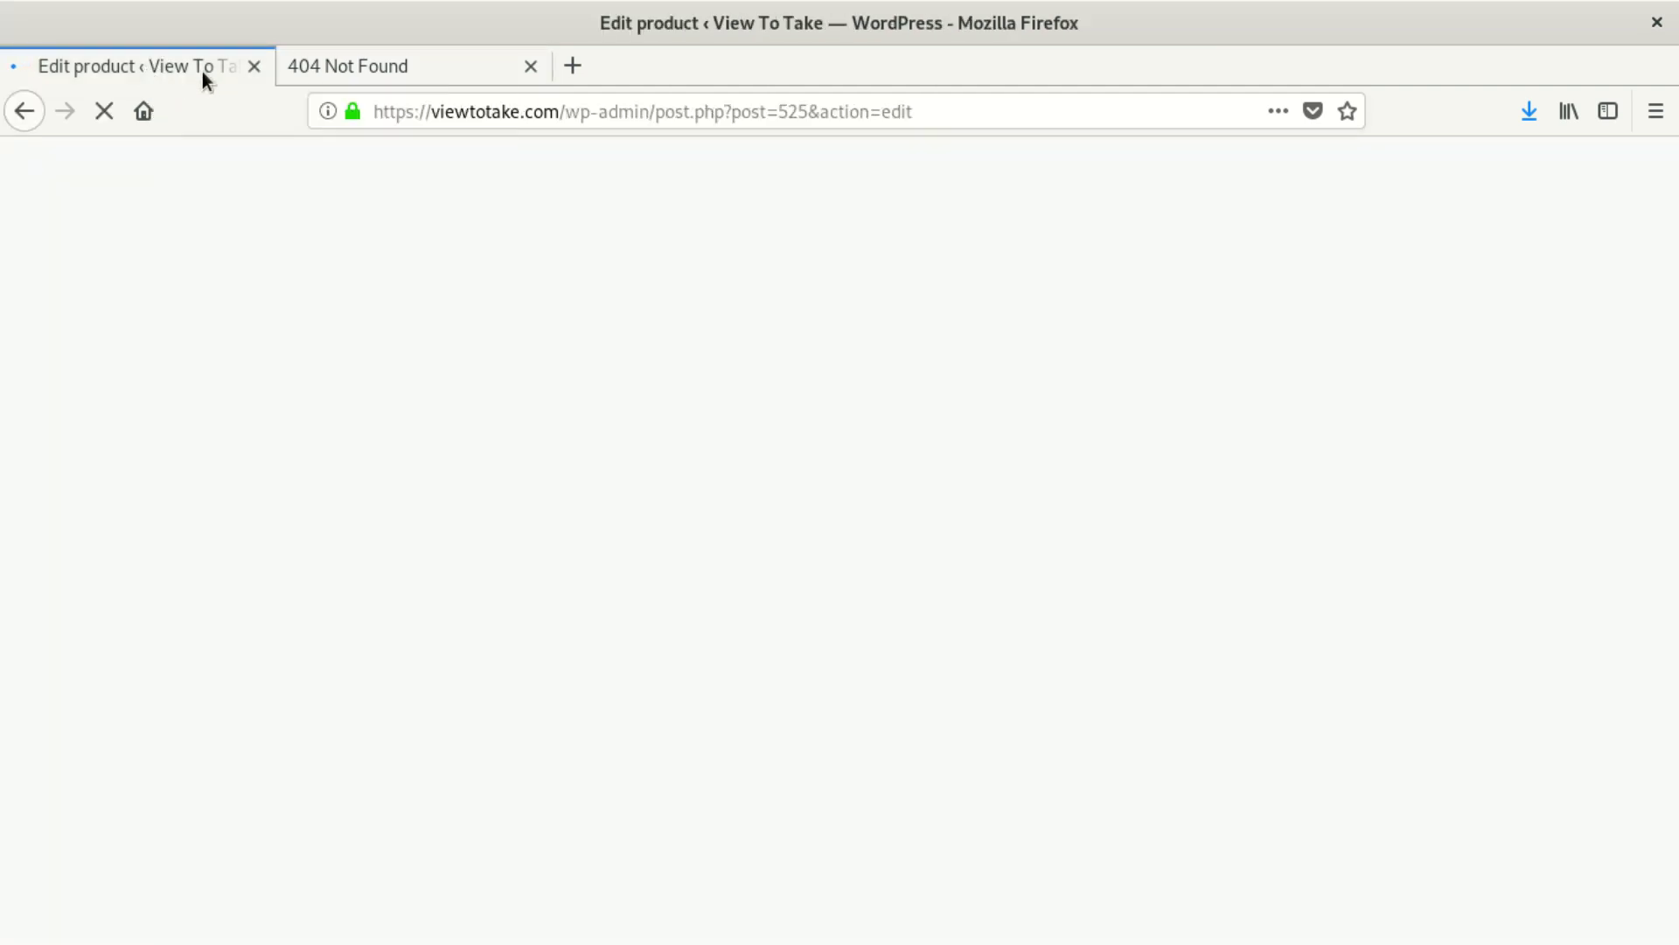
{"action": "left_click", "coordinate": [298, 65]}
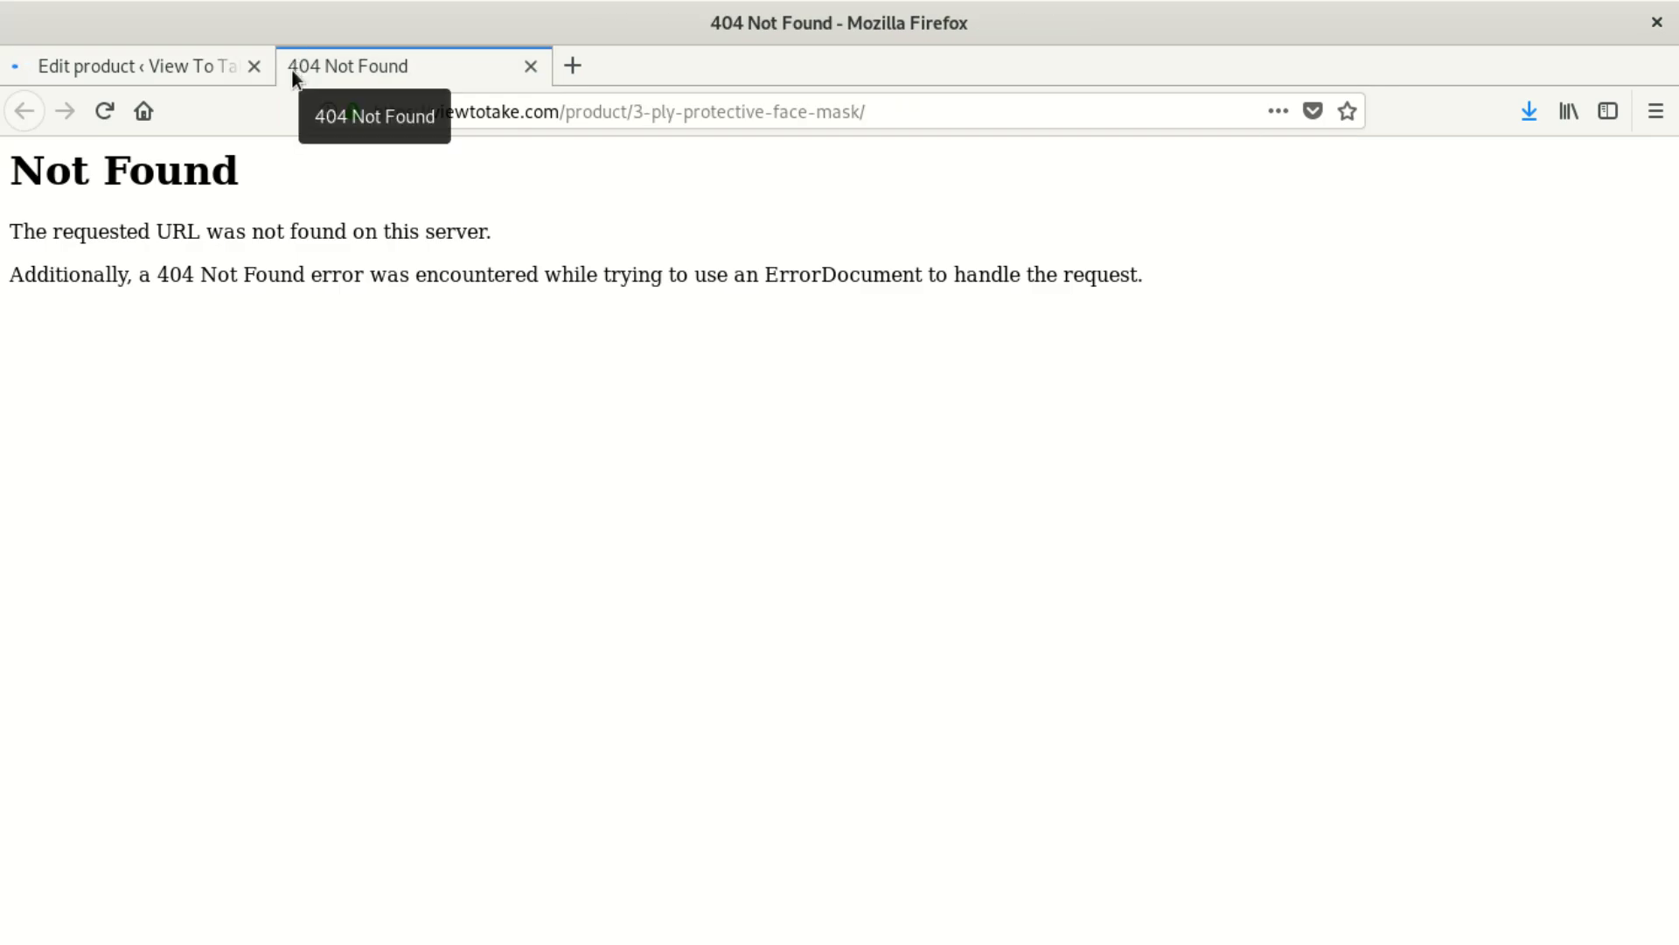
{"action": "left_click", "coordinate": [223, 65]}
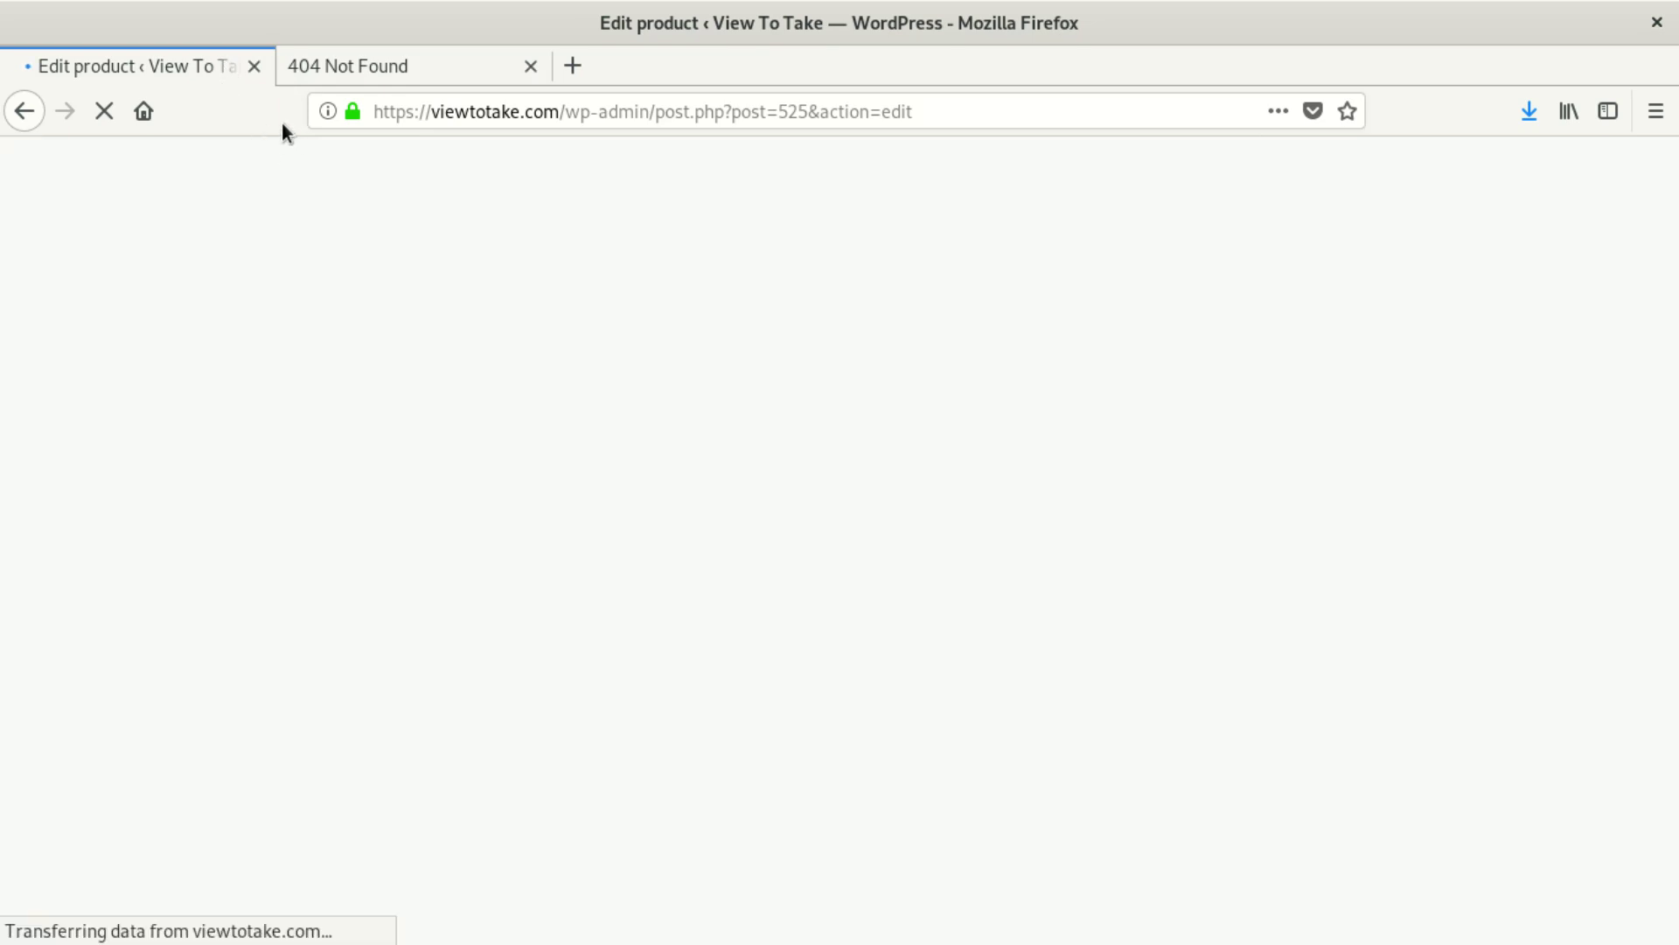
Examine the face mask page's full address and its product/3-ply-protective-face-mask/ path, and return to the Nasal Dilator Aid edit page
{"action": "left_click", "coordinate": [296, 67]}
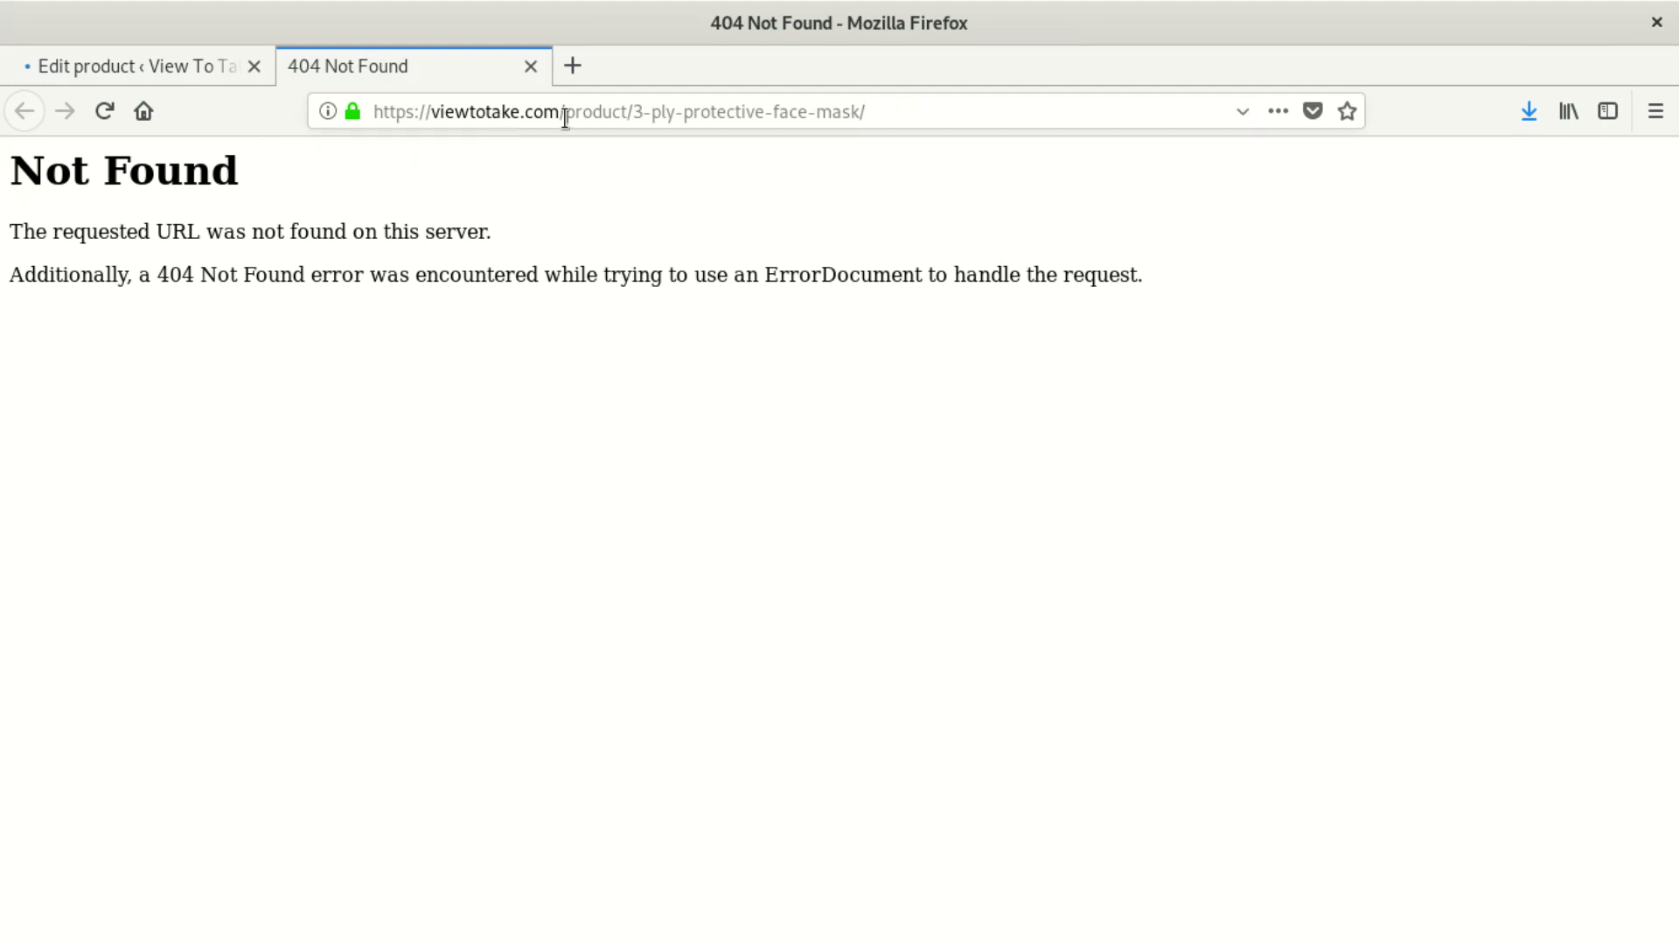
{"action": "left_click_drag", "start_coordinate": [523, 114], "coordinate": [833, 150]}
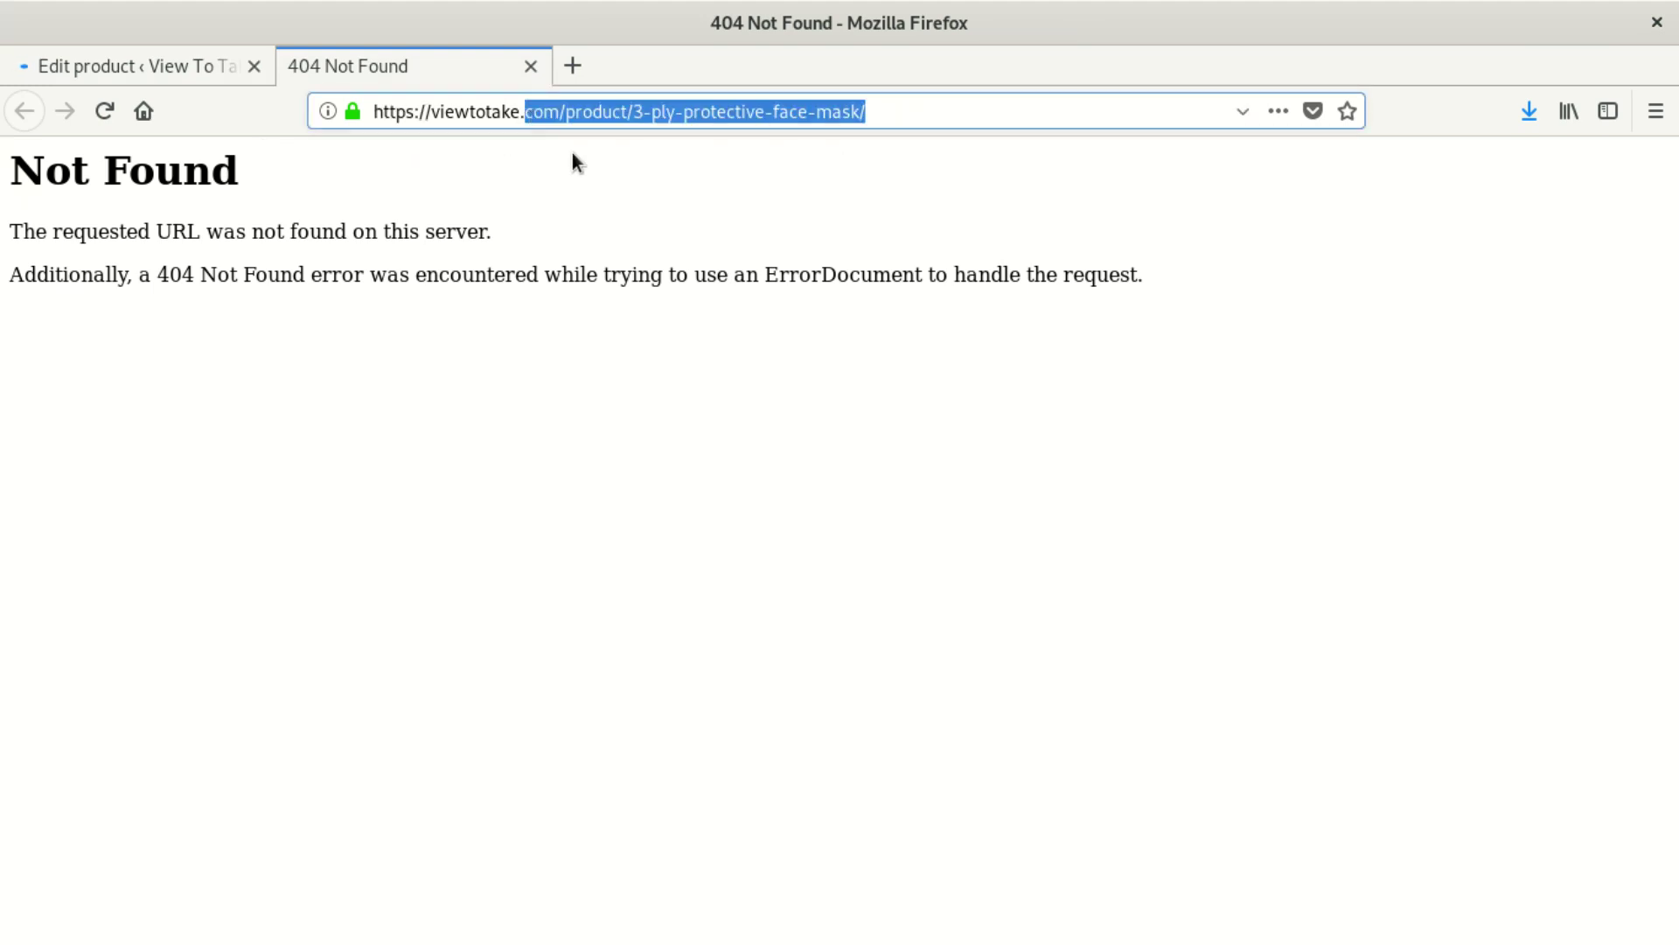
{"action": "triple_click", "coordinate": [506, 111]}
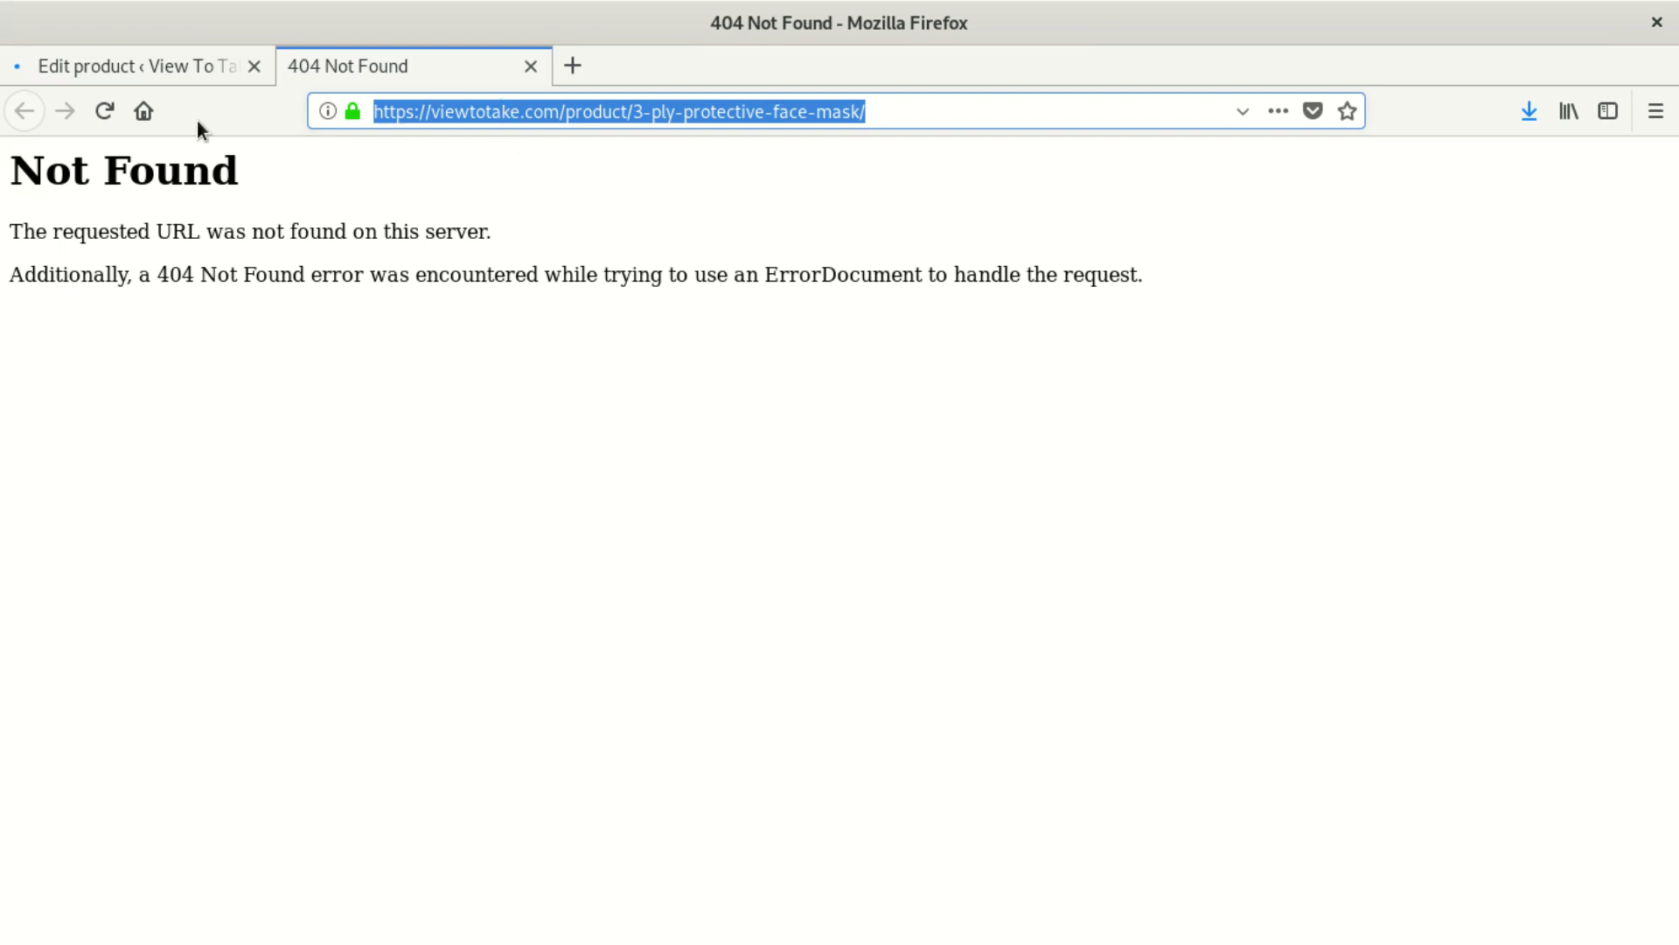
{"action": "left_click", "coordinate": [88, 59]}
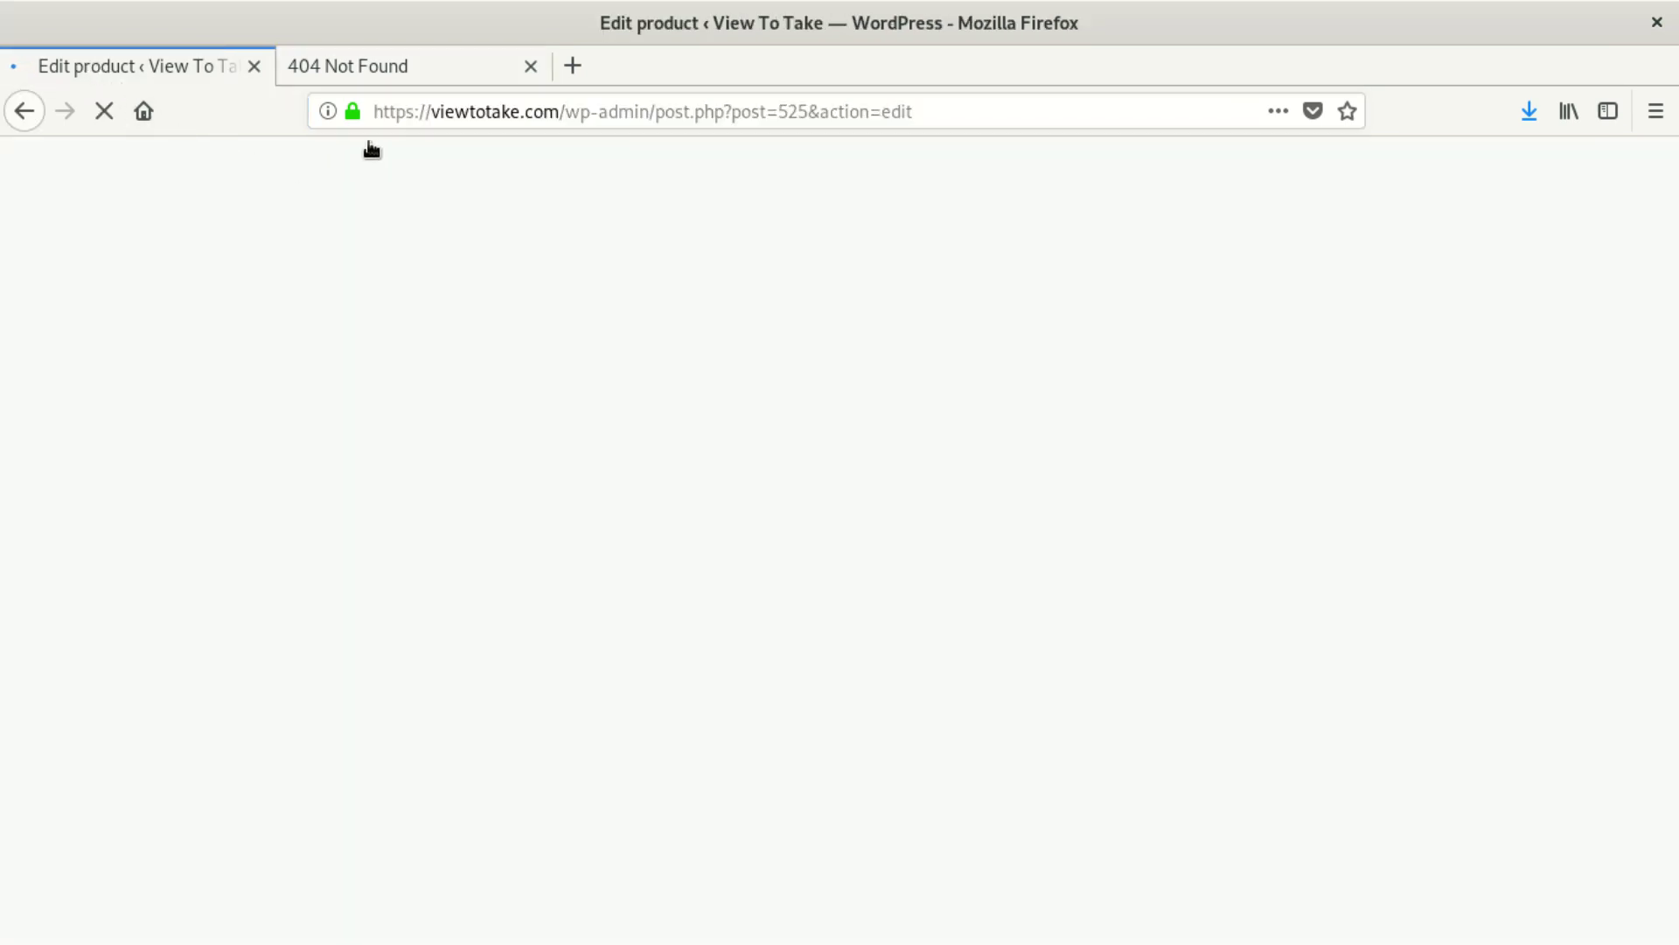
{"action": "left_click", "coordinate": [468, 68]}
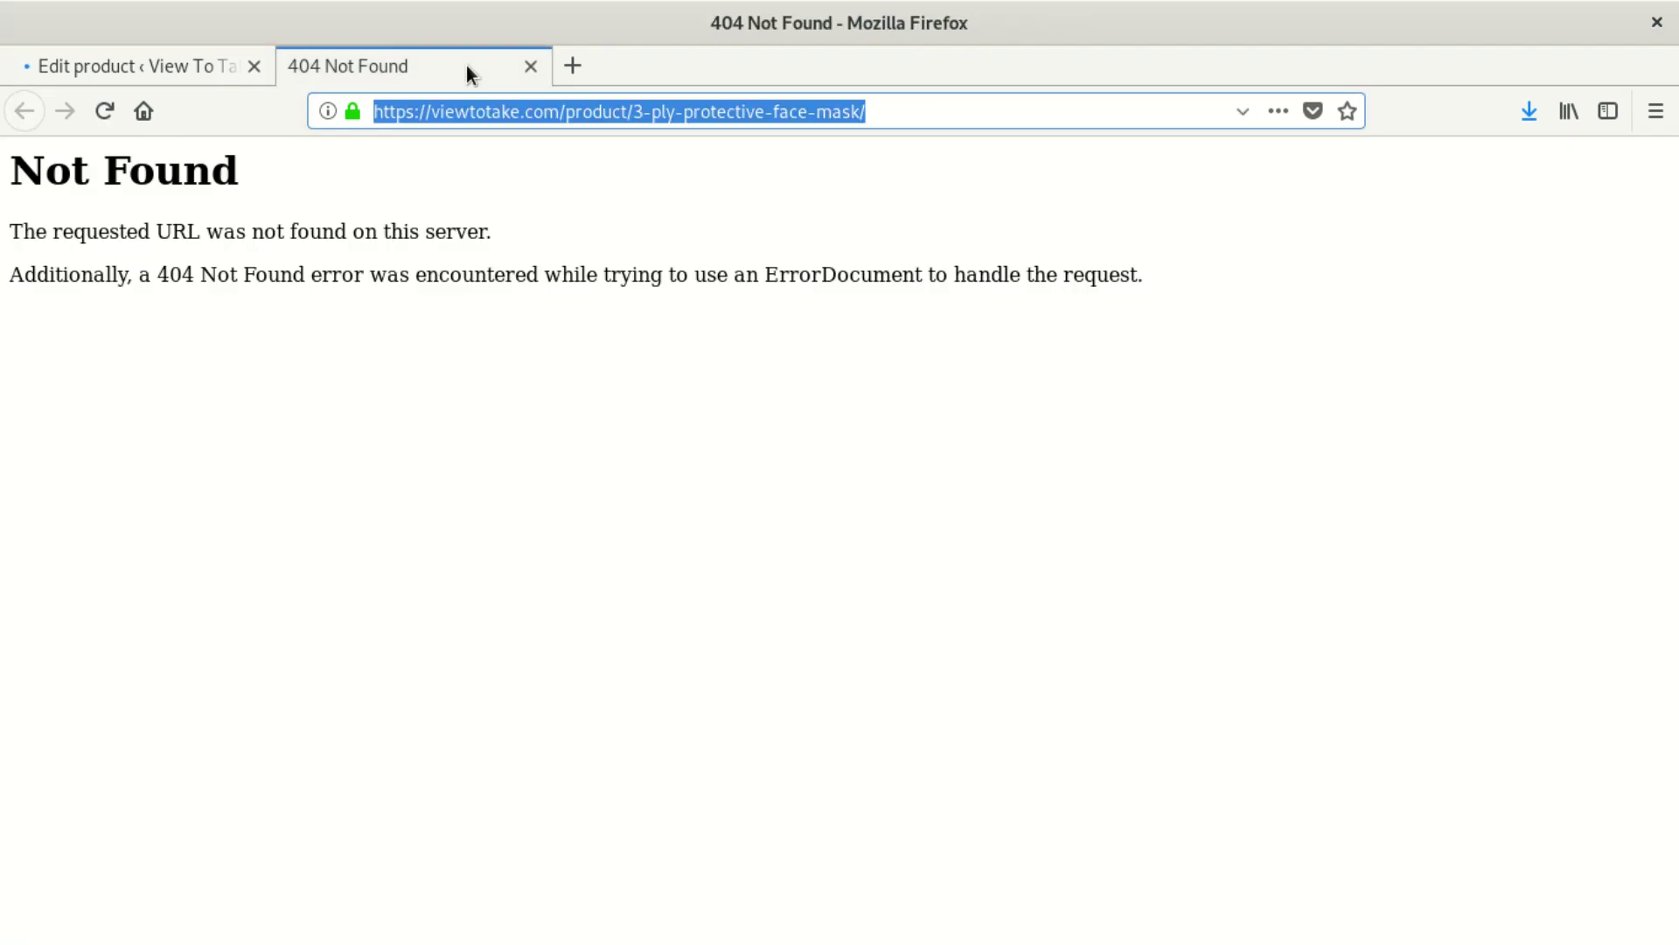
{"action": "left_click", "coordinate": [564, 112]}
{"action": "left_click_drag", "start_coordinate": [564, 112], "coordinate": [875, 109]}
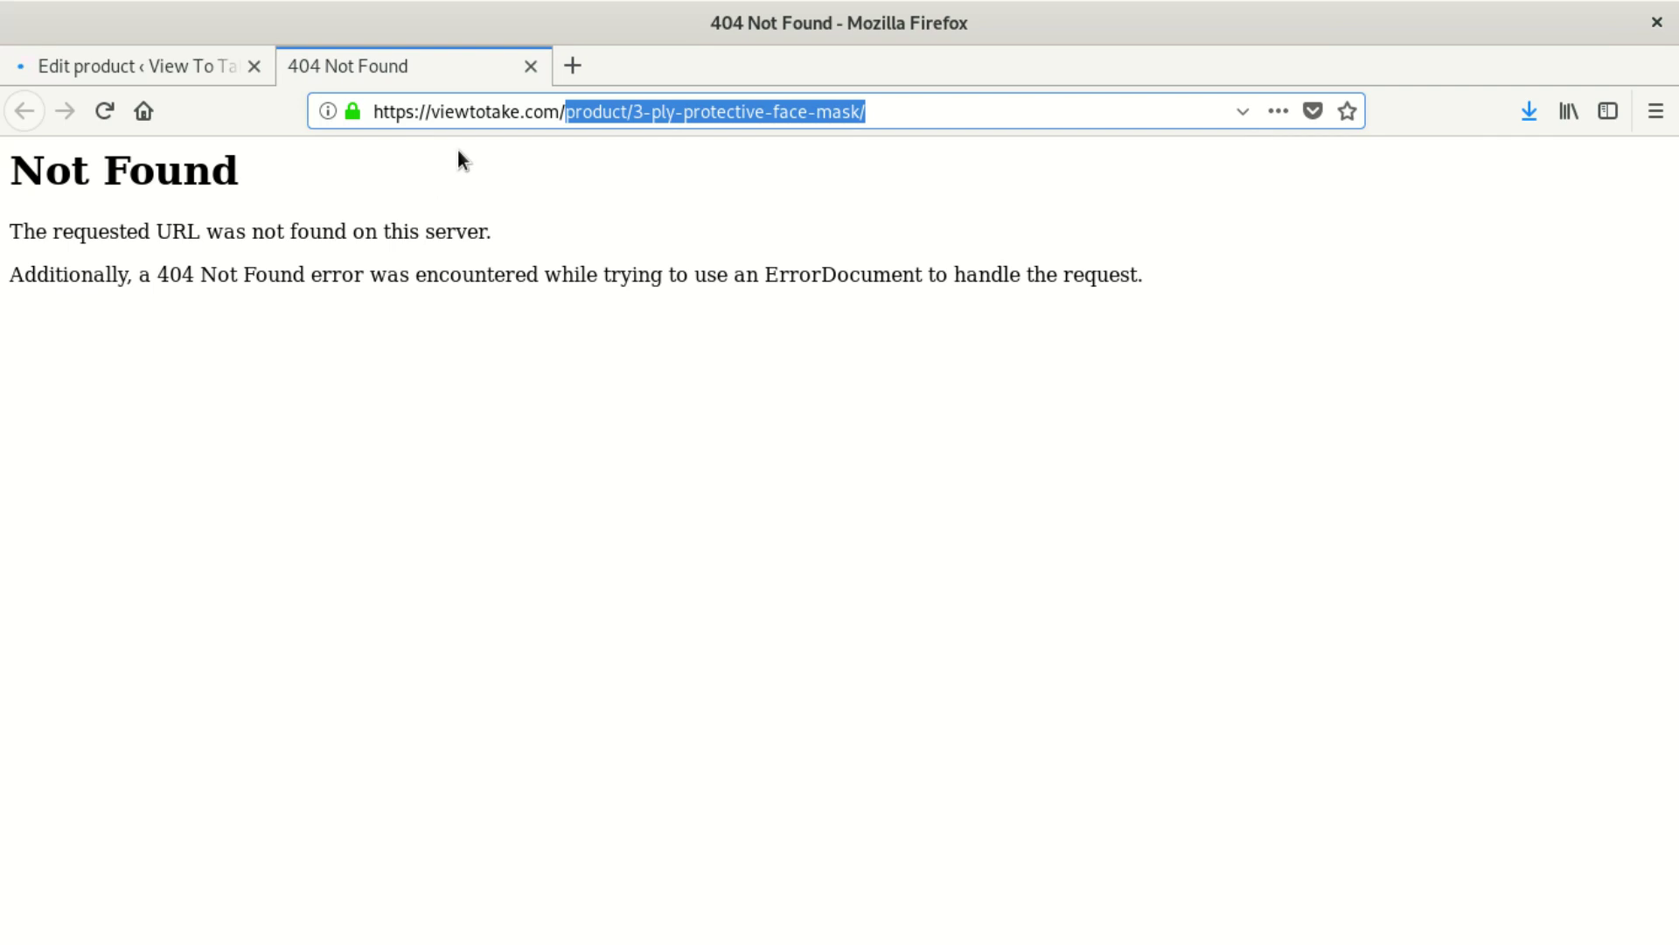
{"action": "left_click", "coordinate": [172, 68]}
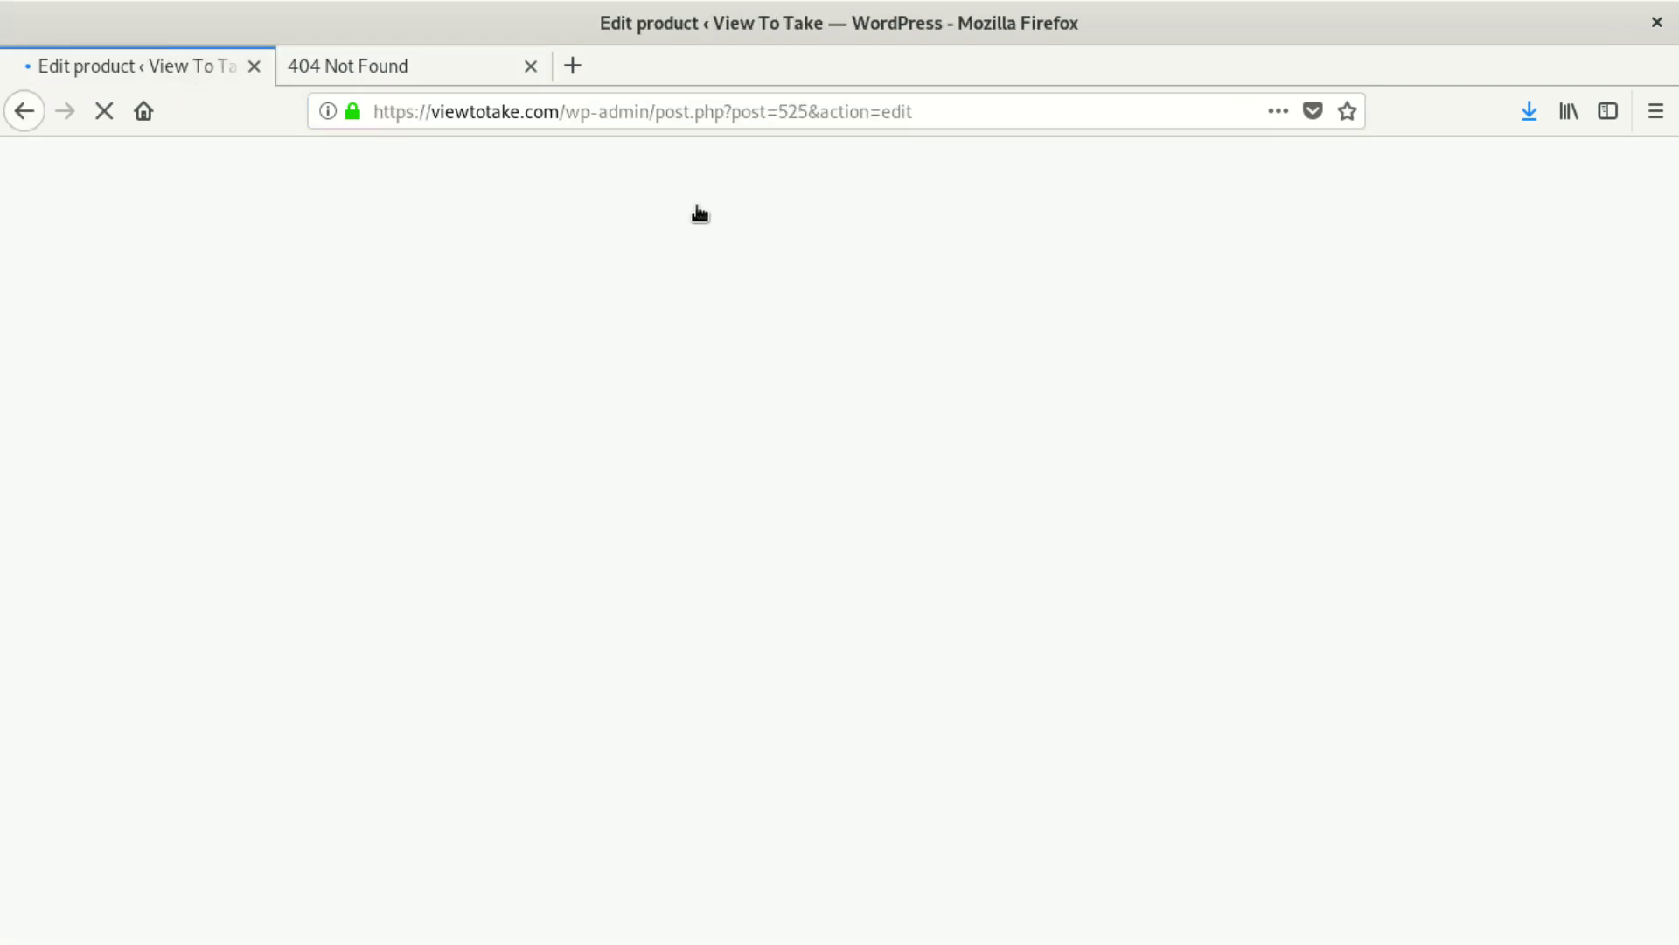
{"action": "left_click", "coordinate": [416, 68]}
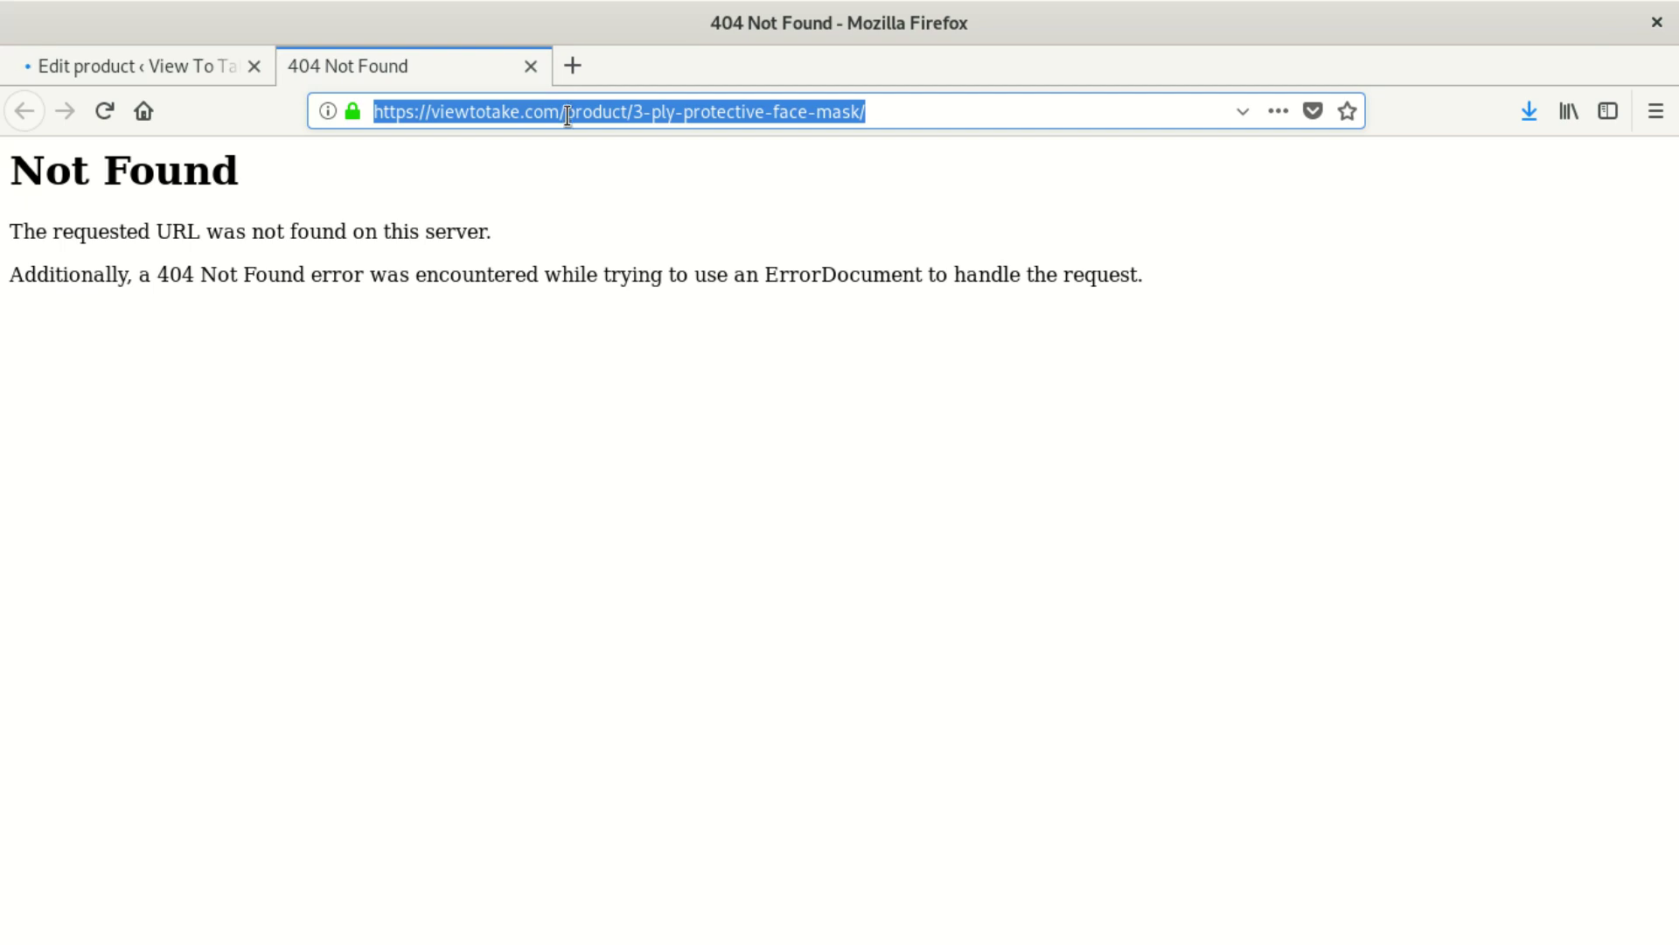
{"action": "left_click", "coordinate": [166, 69]}
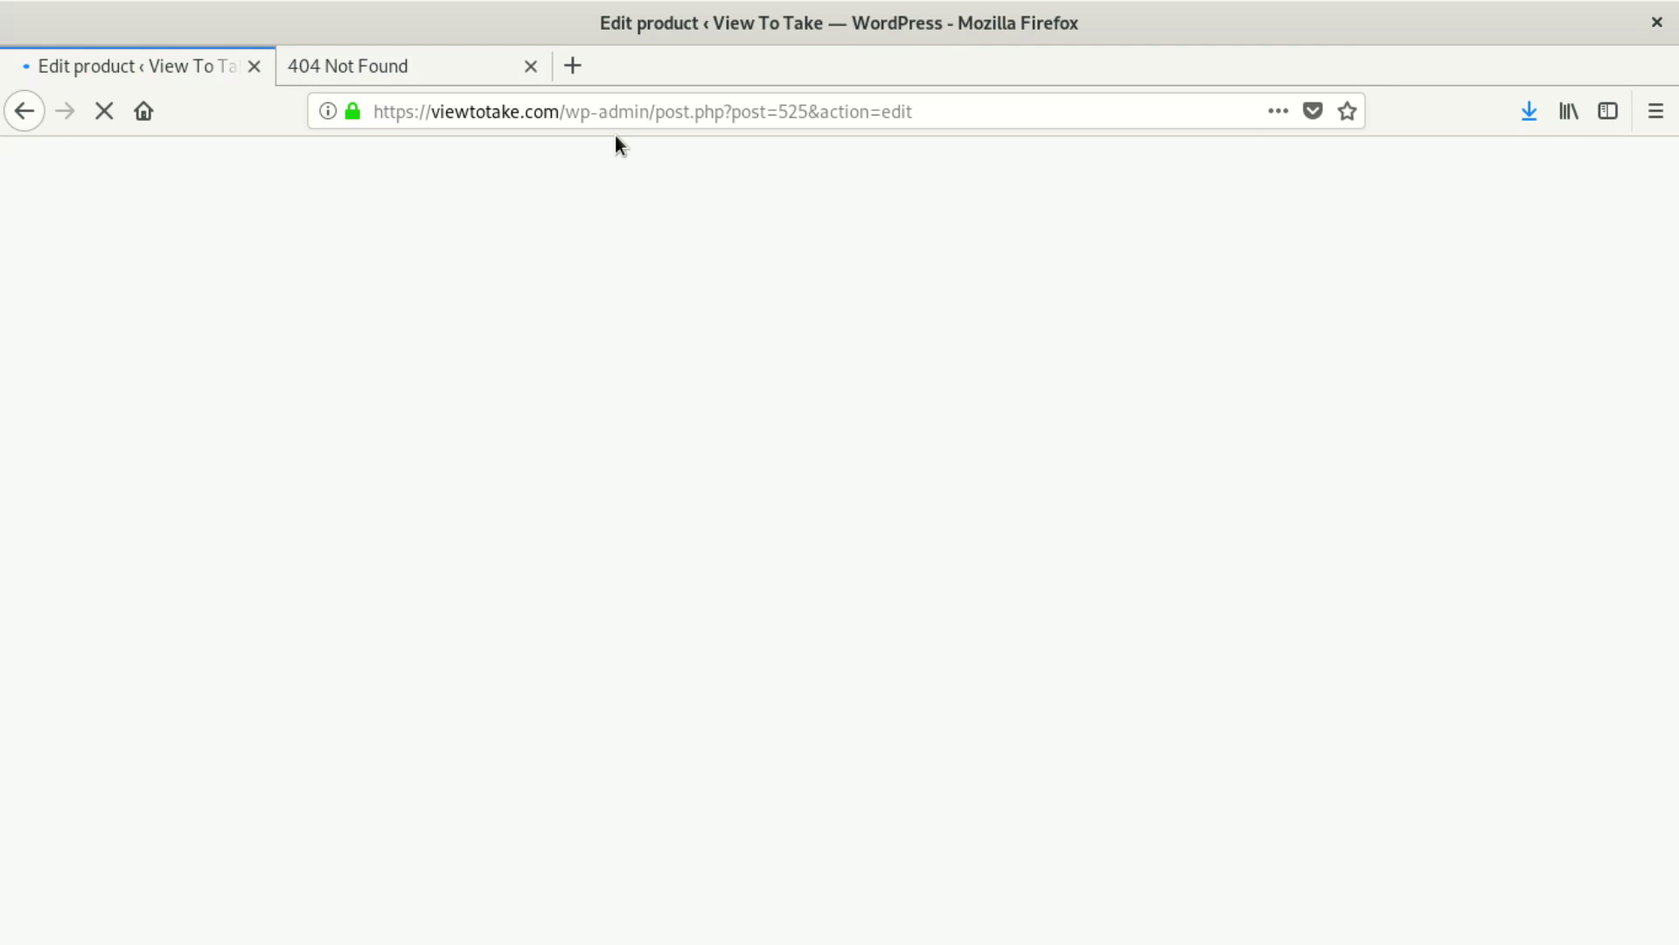